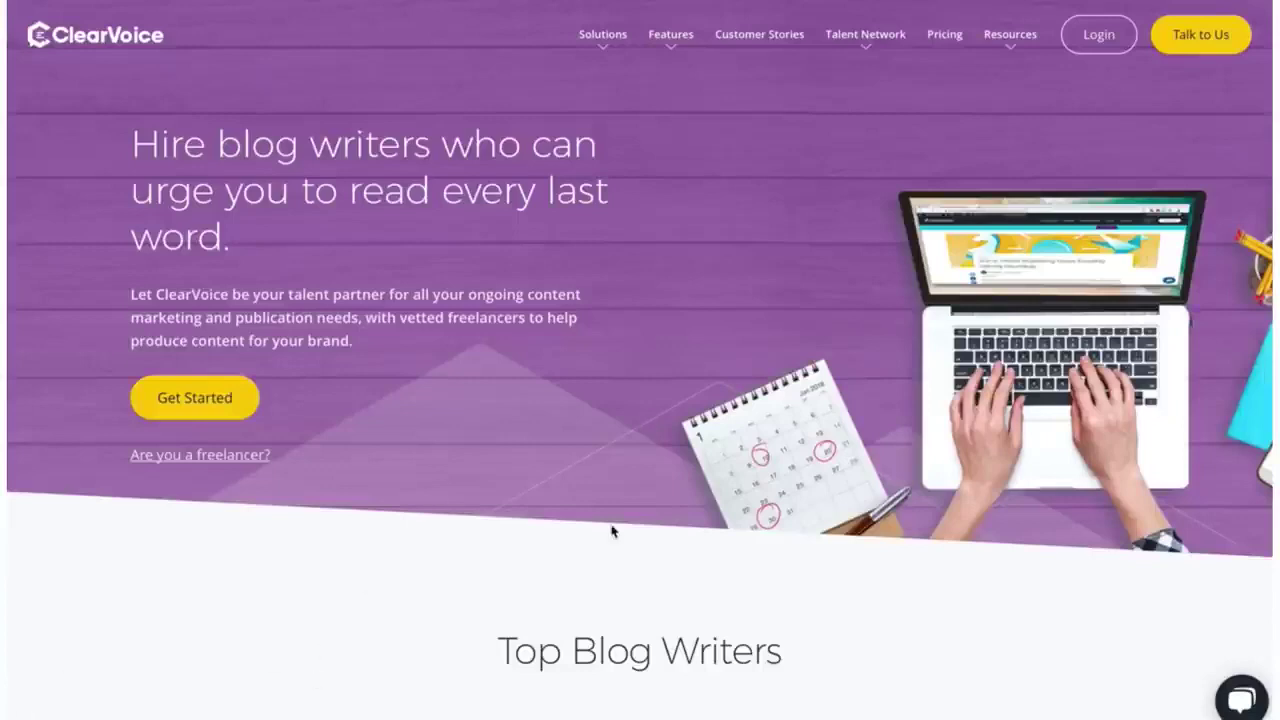
Step: Look through the cards in the Top Blog Writers section of the blog writer hiring page
scroll(613, 531, "down", 5)
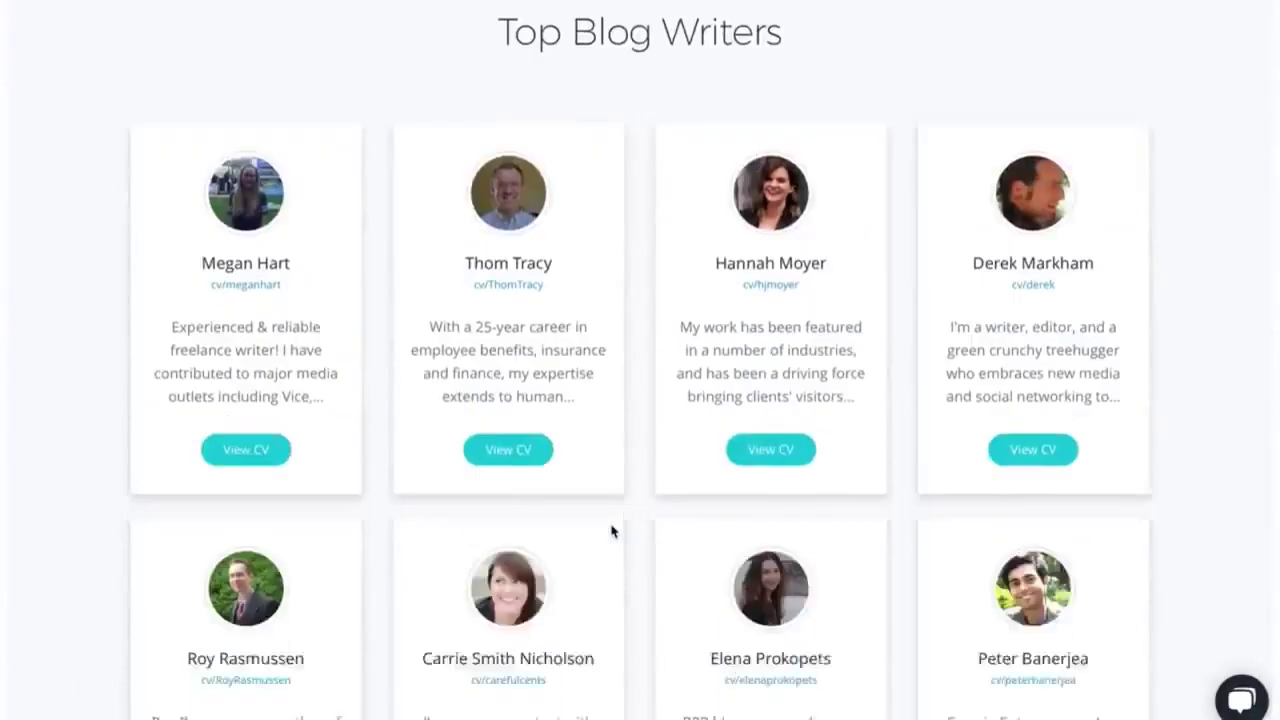
scroll(613, 531, "down", 3)
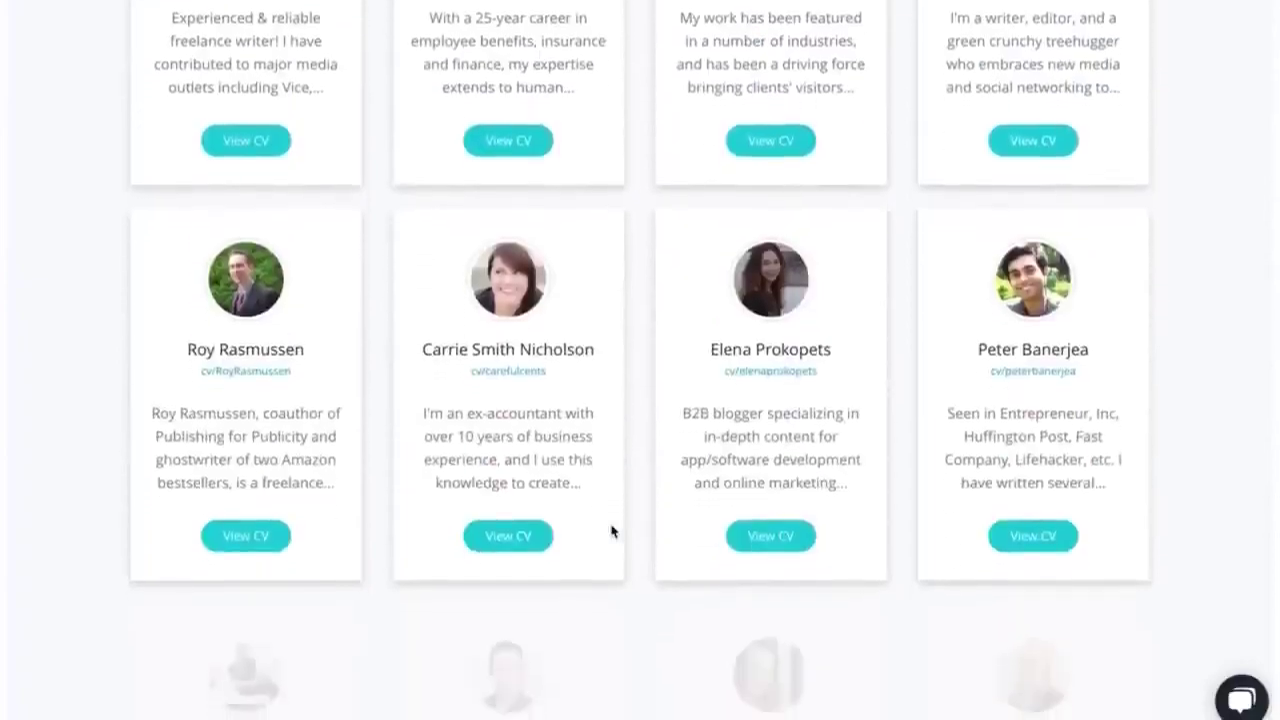
scroll(613, 531, "up", 2)
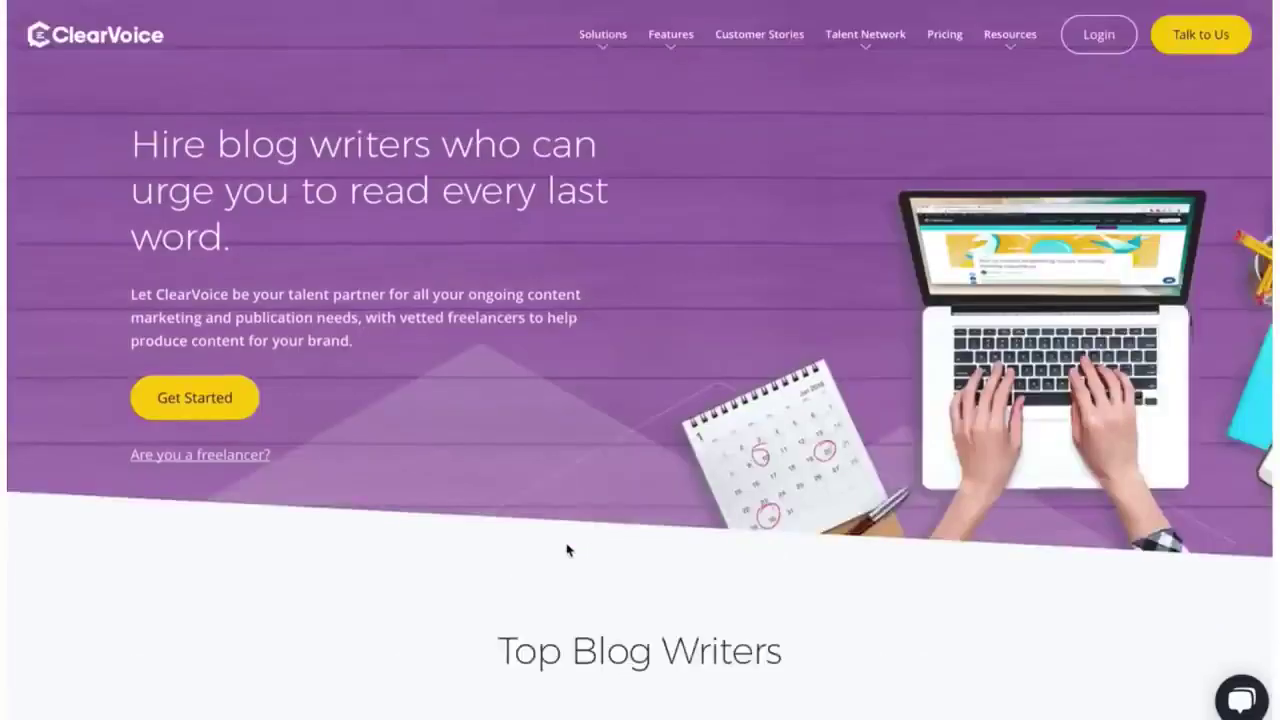
scroll(566, 547, "down", 1)
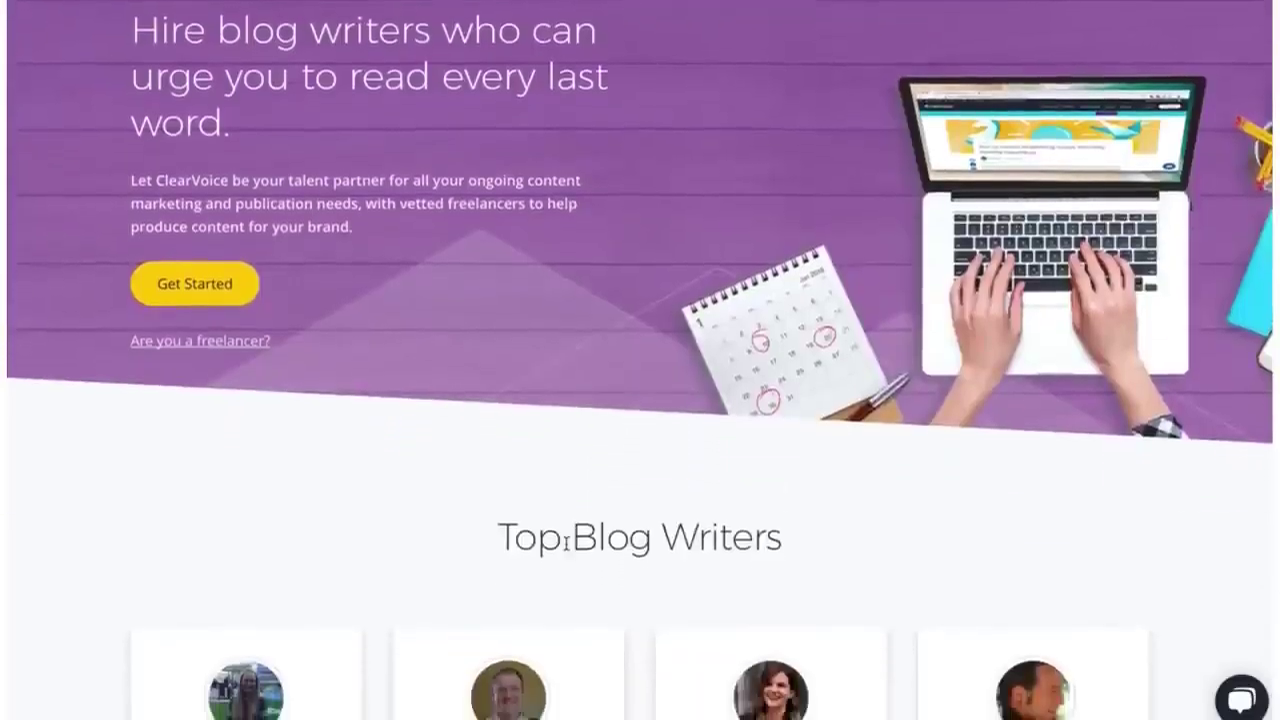
scroll(566, 545, "down", 5)
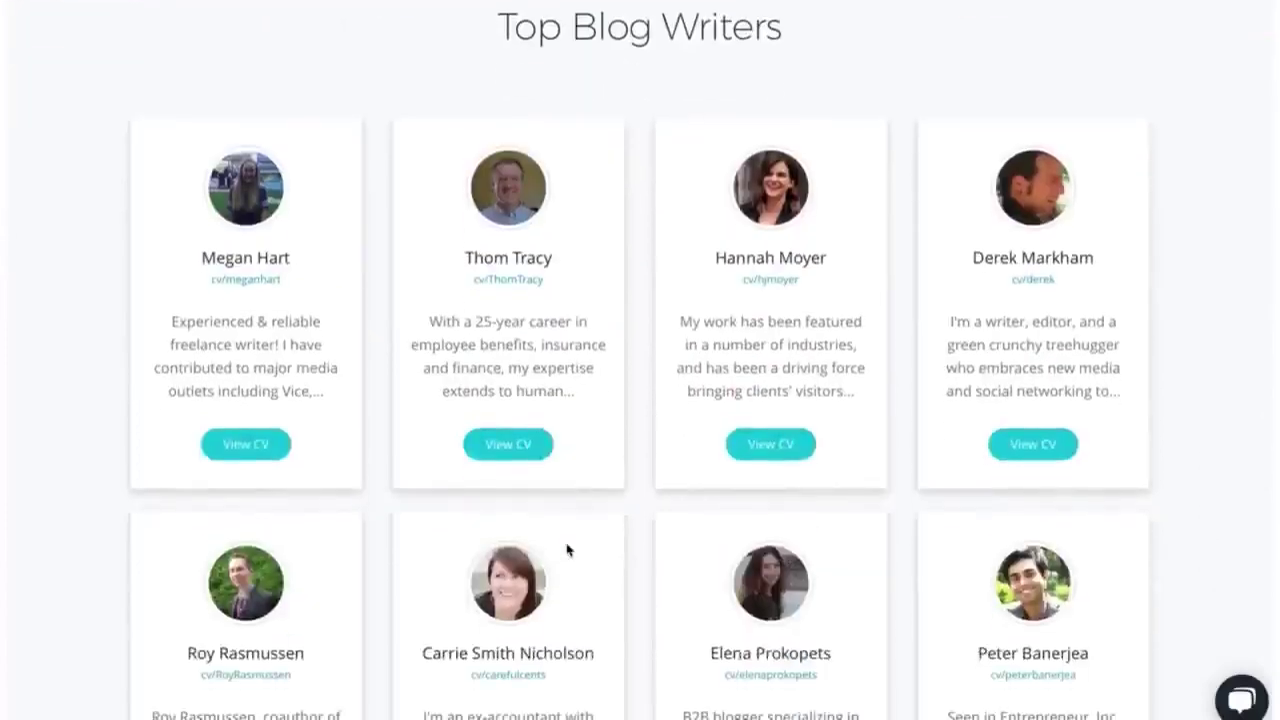
scroll(566, 549, "up", 1)
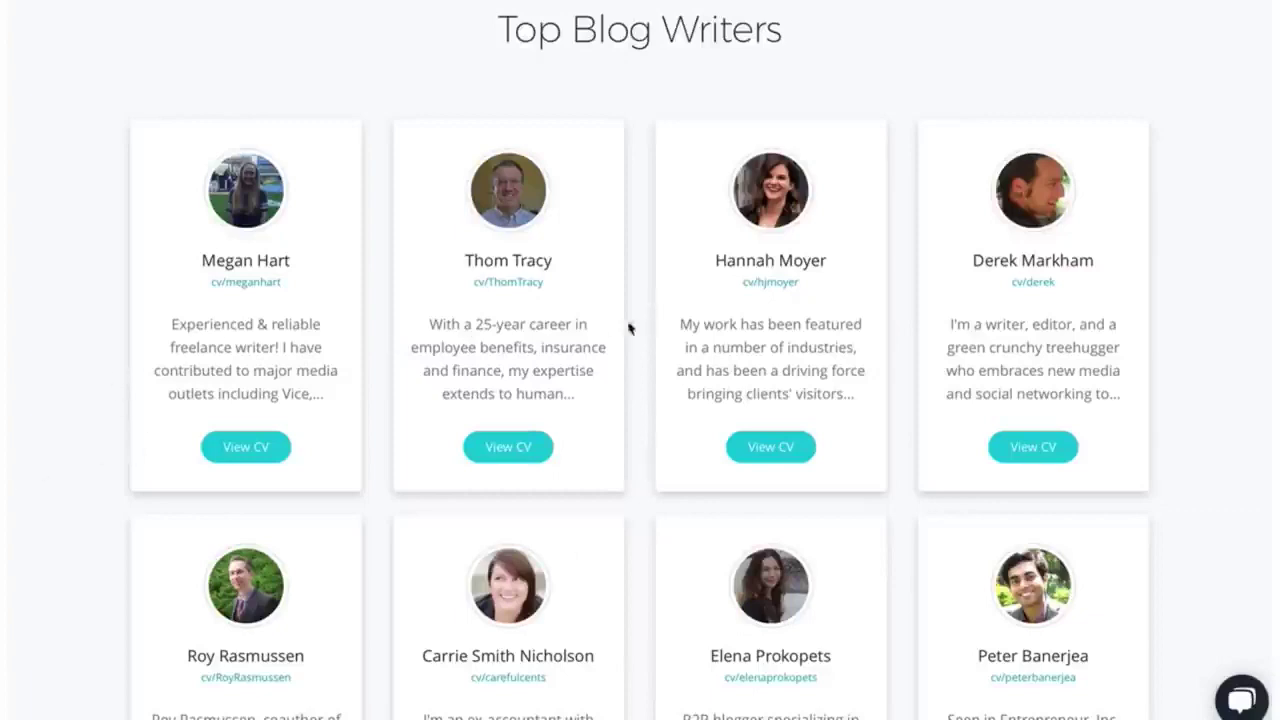
Step: Examine the first listed writer's CV portfolio, including the sample articles in its Sports section
scroll(814, 318, "down", 1)
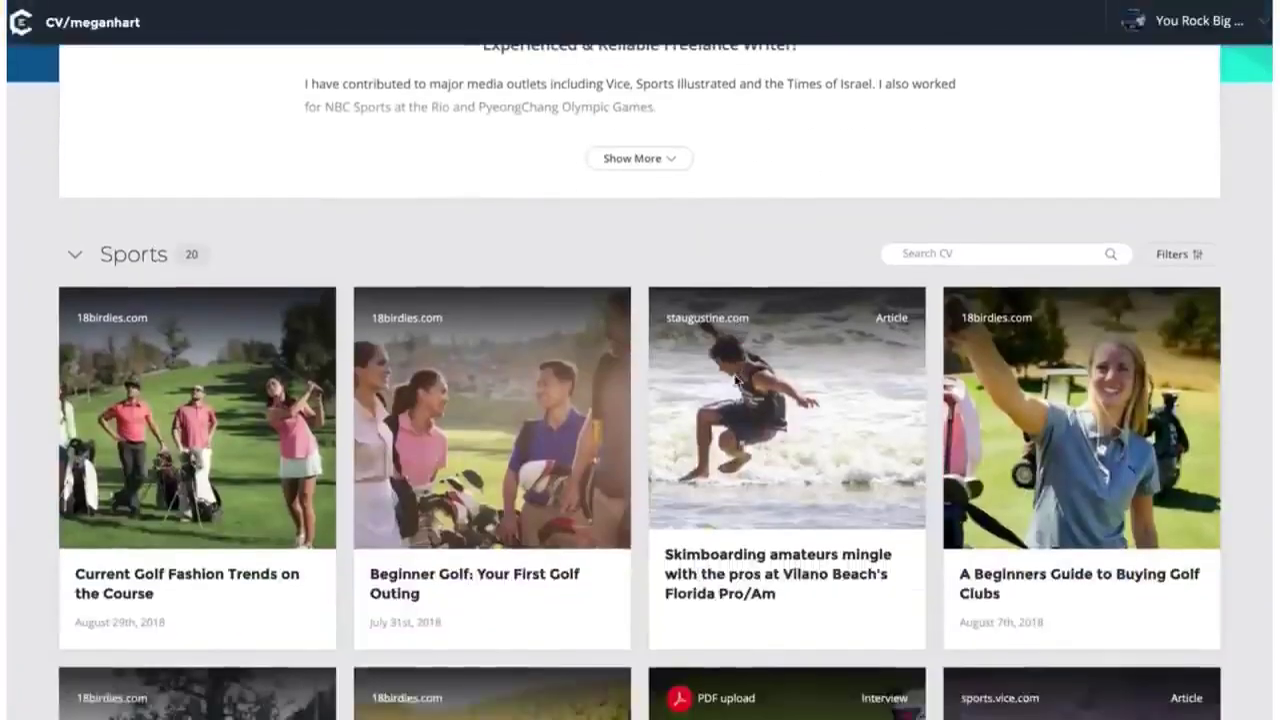
scroll(225, 510, "down", 2)
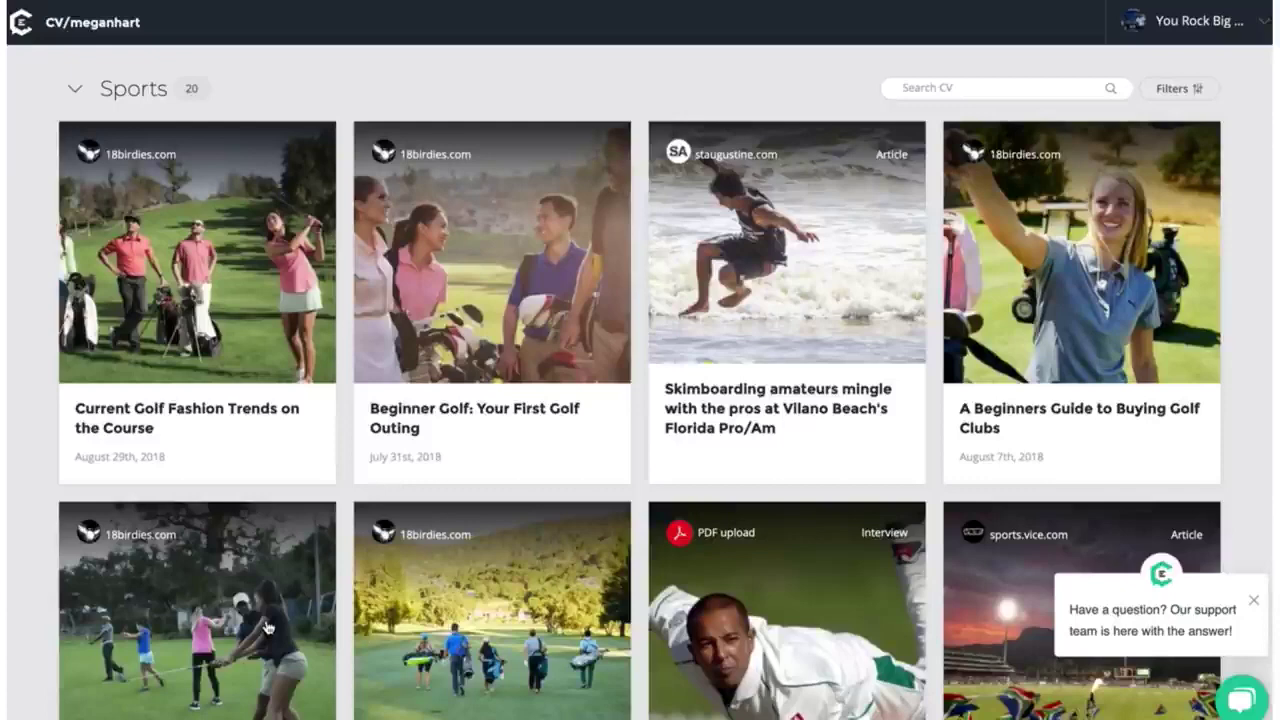
scroll(690, 372, "up", 5)
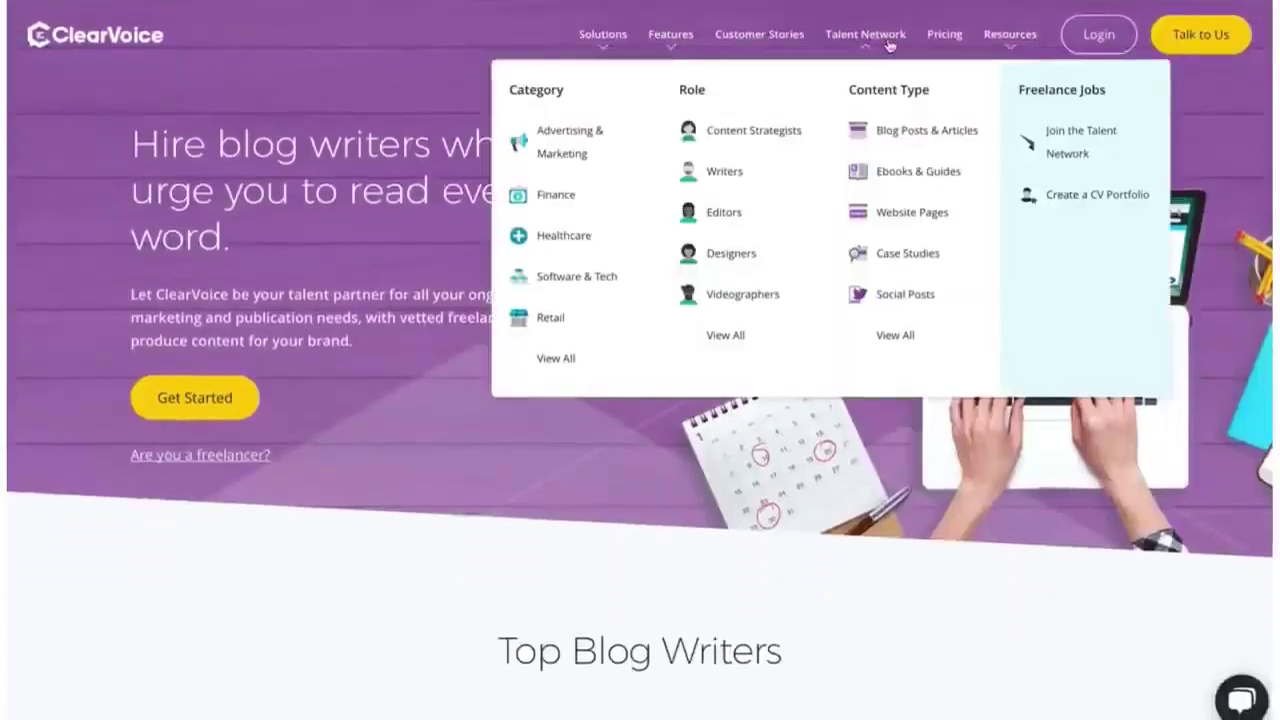
Step: Open the Join the Talent Network sign-up page for freelancers
mouse_move(868, 44)
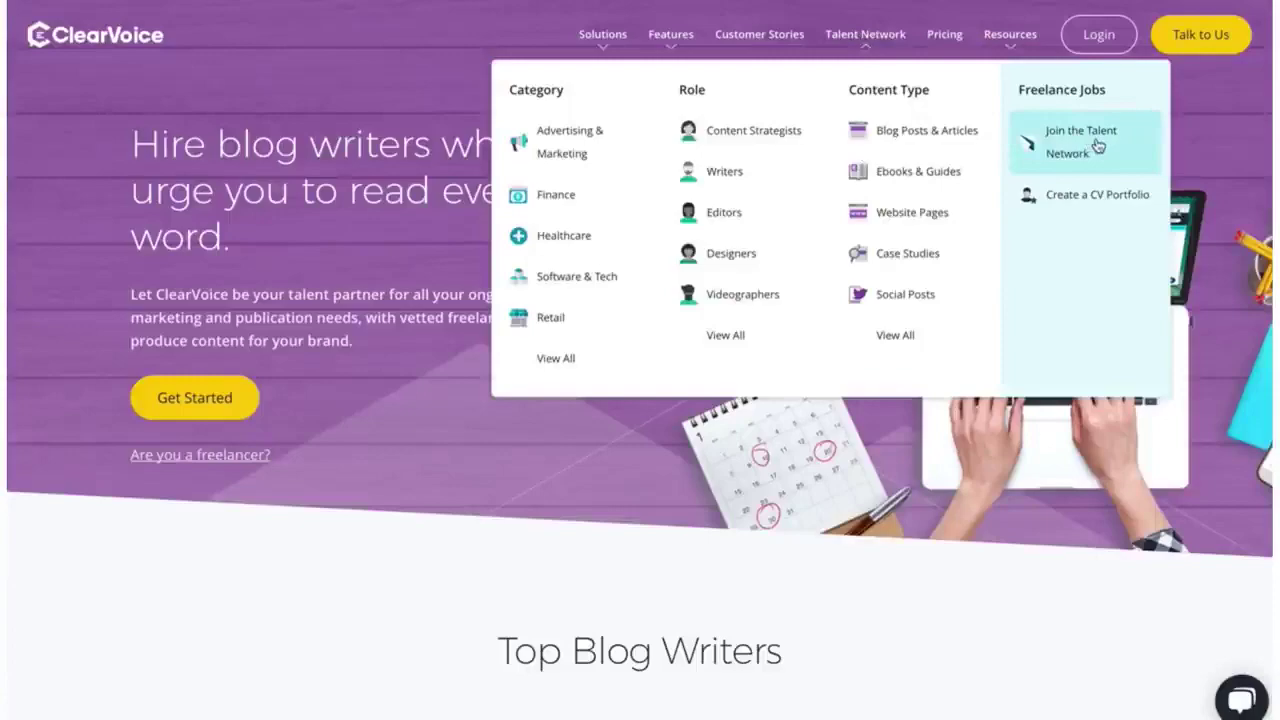
left_click(1098, 146)
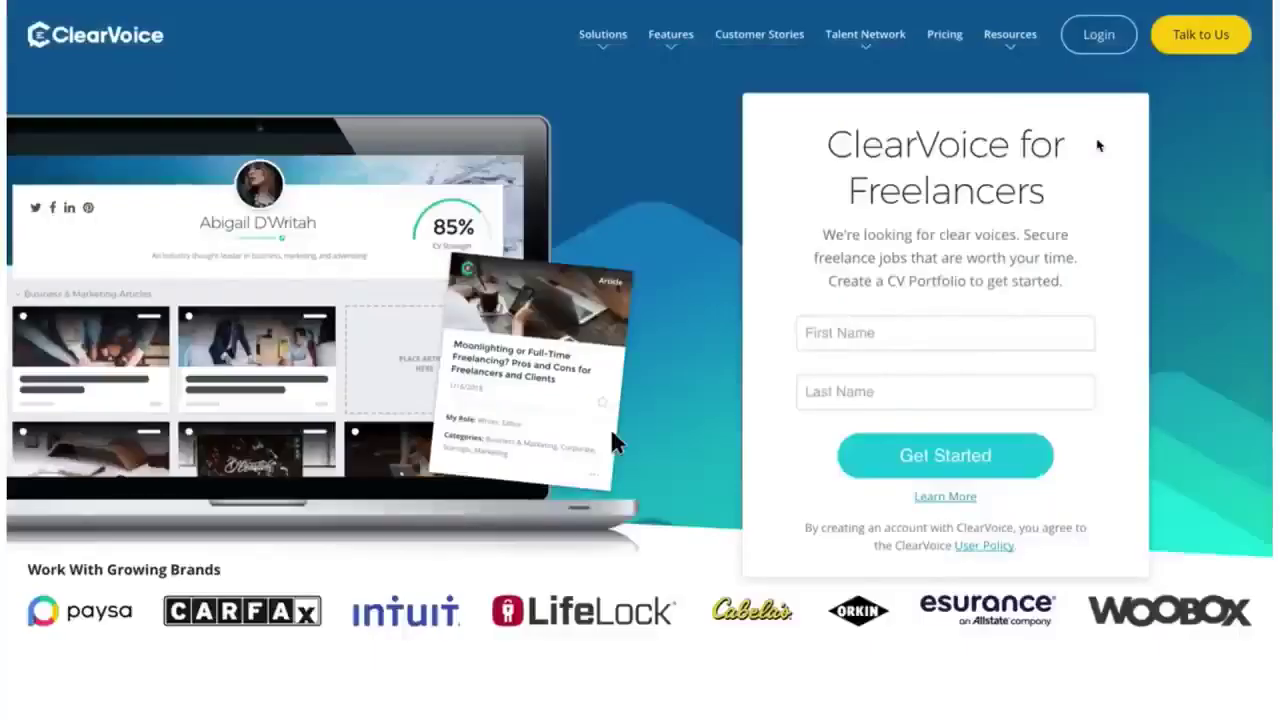
left_click(894, 338)
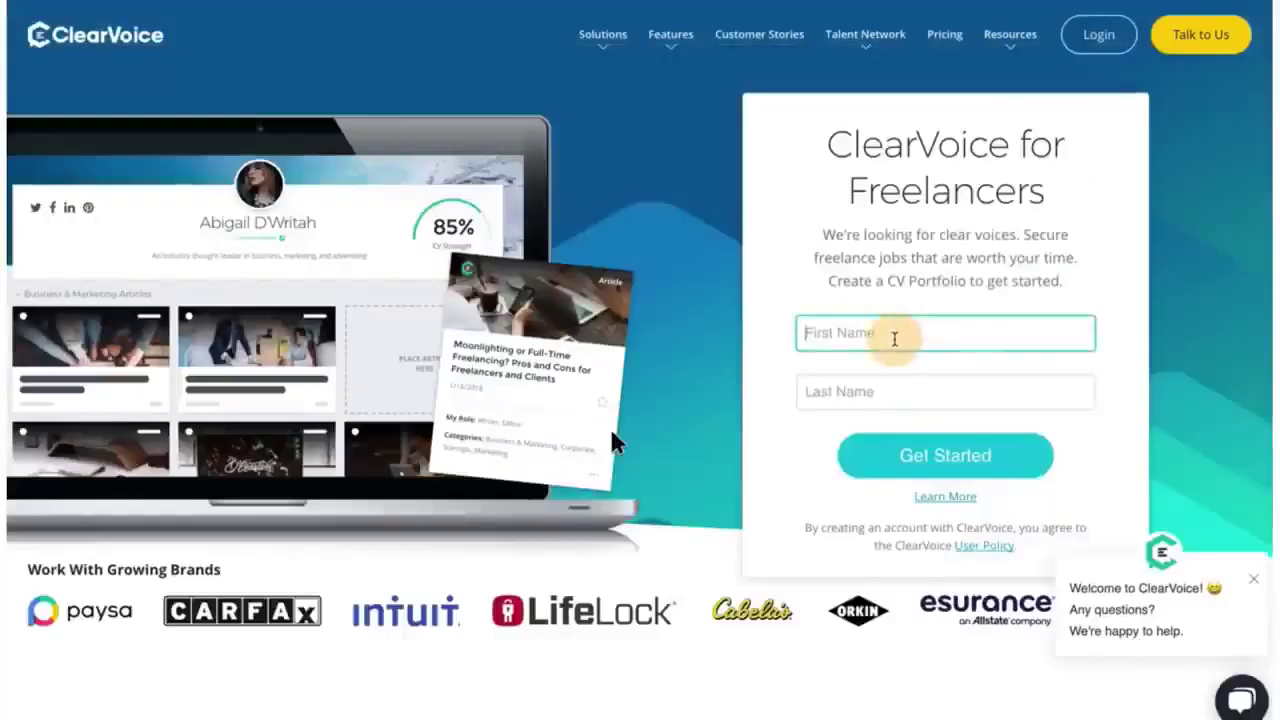
type("big head")
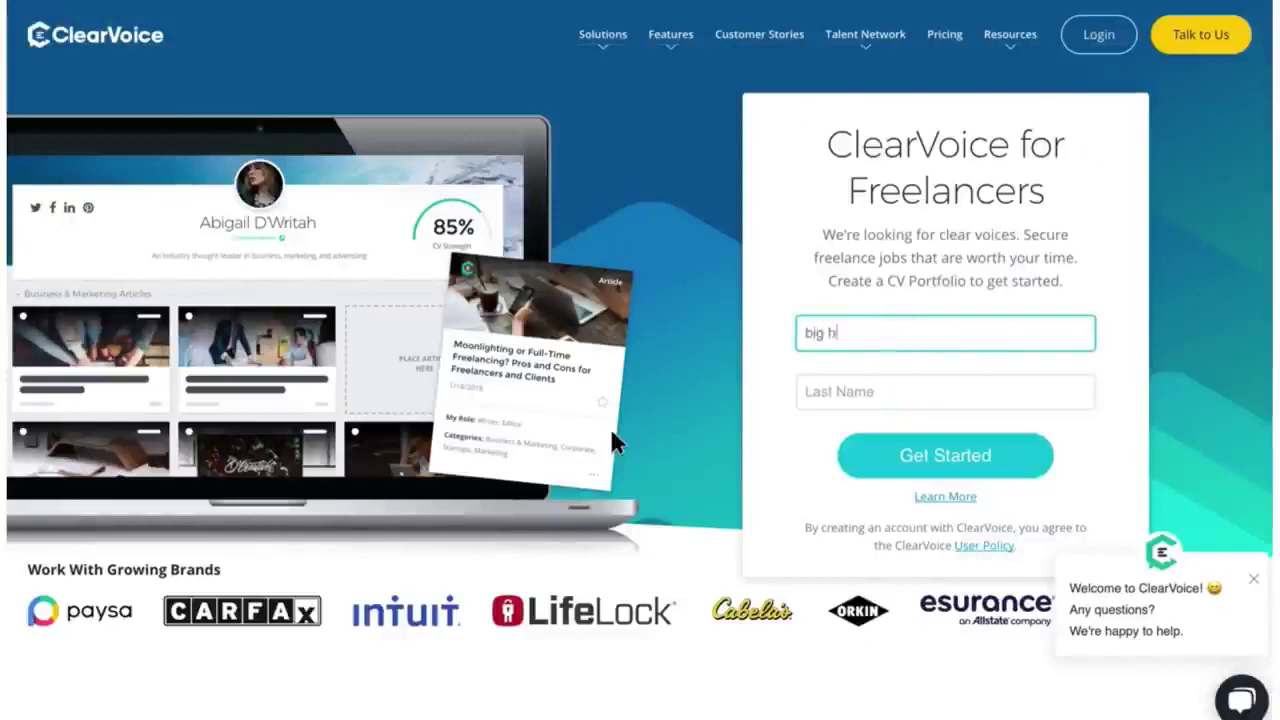
left_click(879, 394)
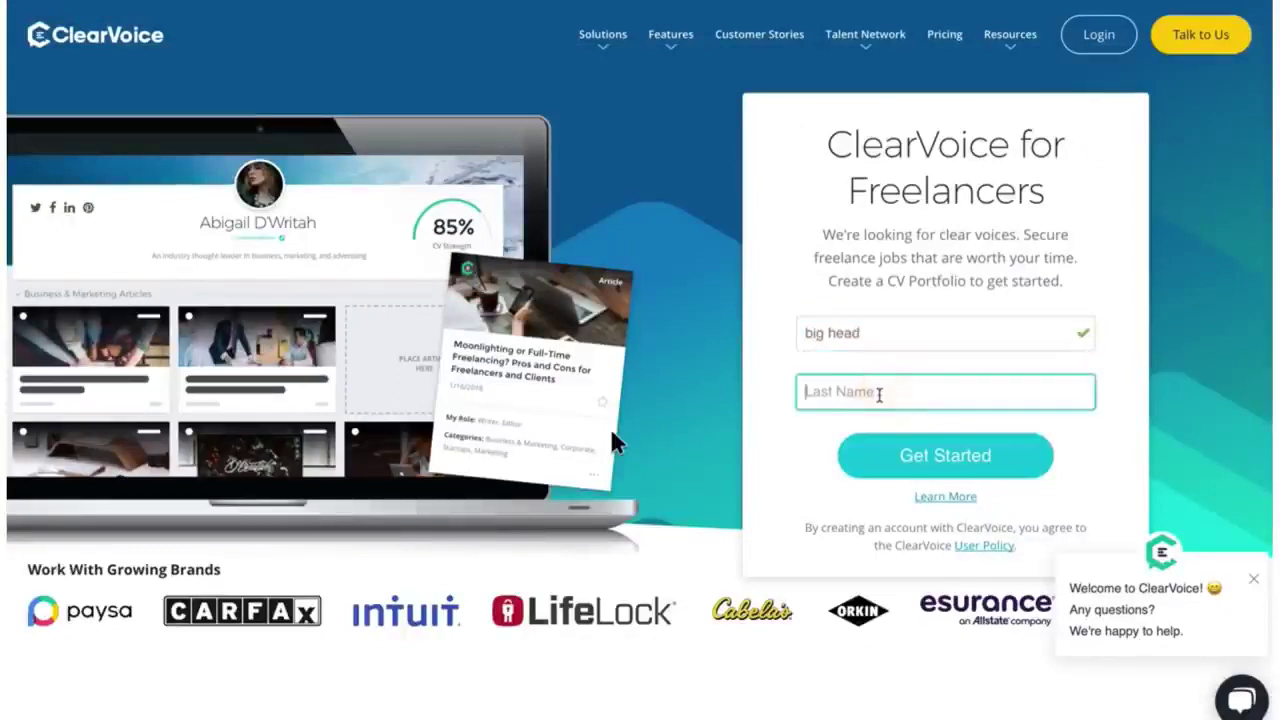
left_click(842, 335)
key("BackSpace")
key("BackSpace")
key("BackSpace")
key("BackSpace")
key("BackSpace")
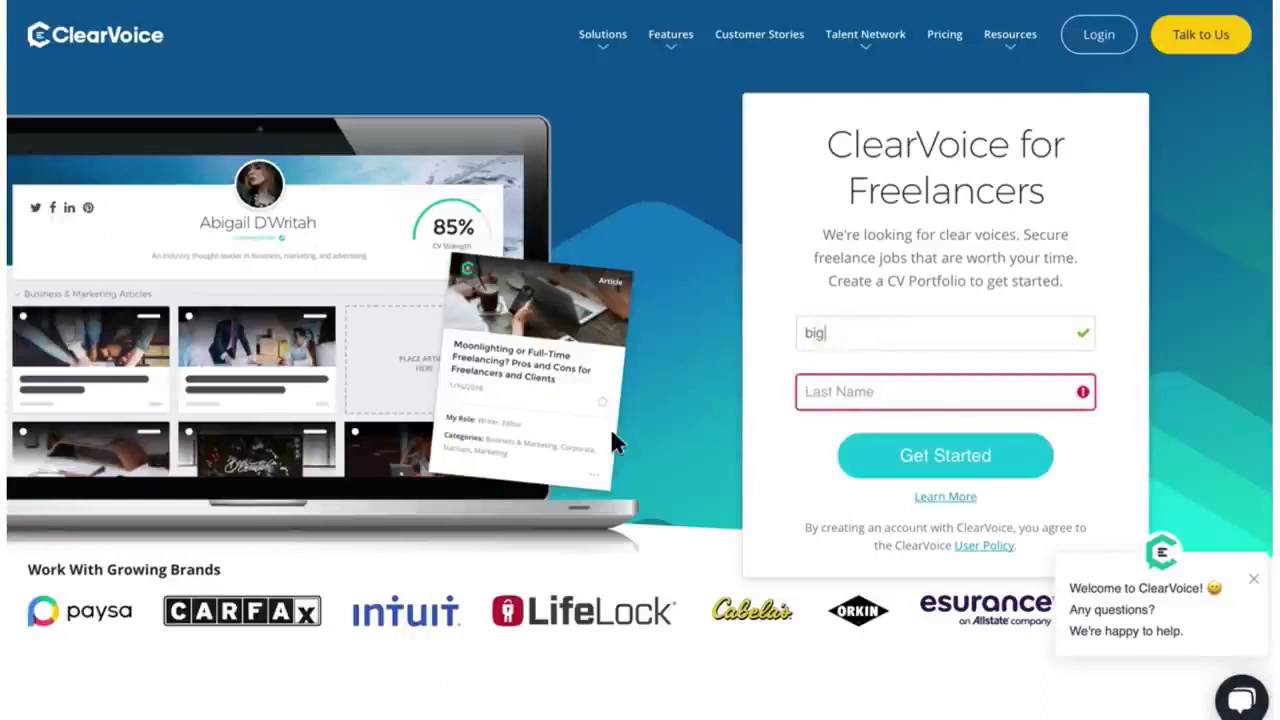
left_click(837, 391)
type("hea")
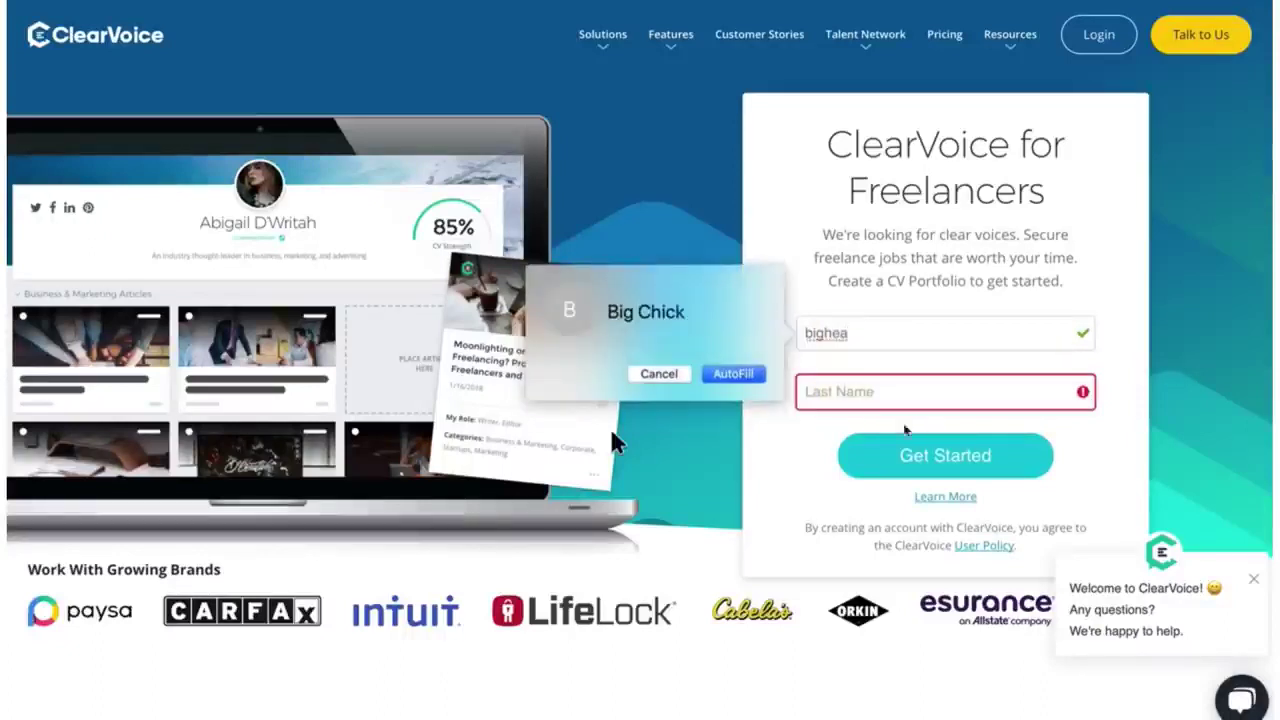
Step: Replace the first name, fill in the last name, and submit the freelancer sign-up form
left_click(876, 345)
double_click(863, 334)
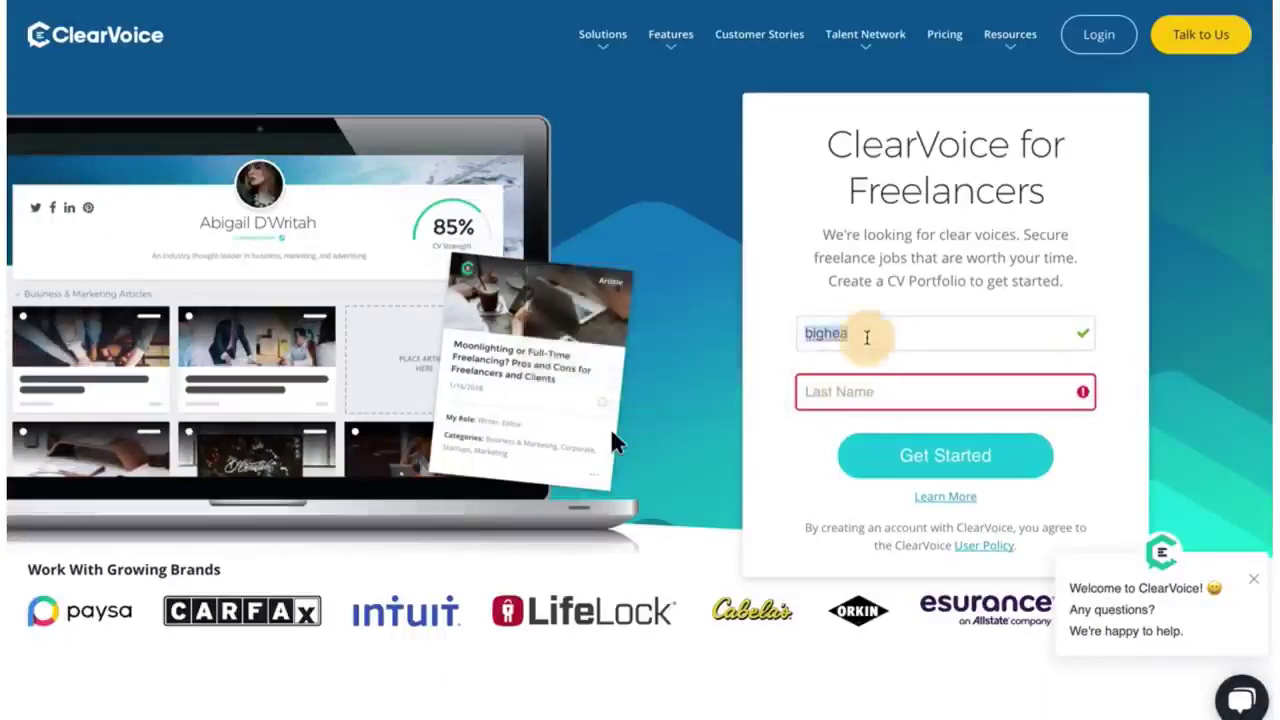
type("big head")
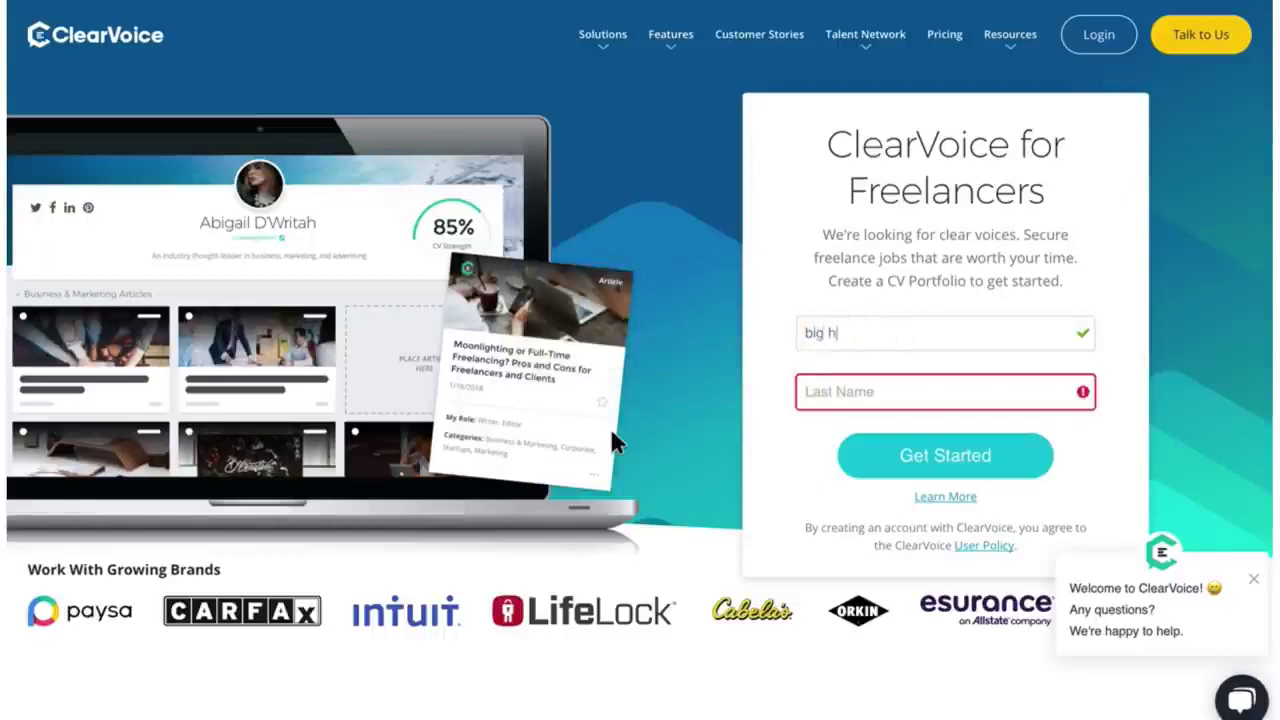
key("BackSpace")
key("BackSpace")
key("BackSpace")
key("BackSpace")
key("BackSpace")
key("Tab")
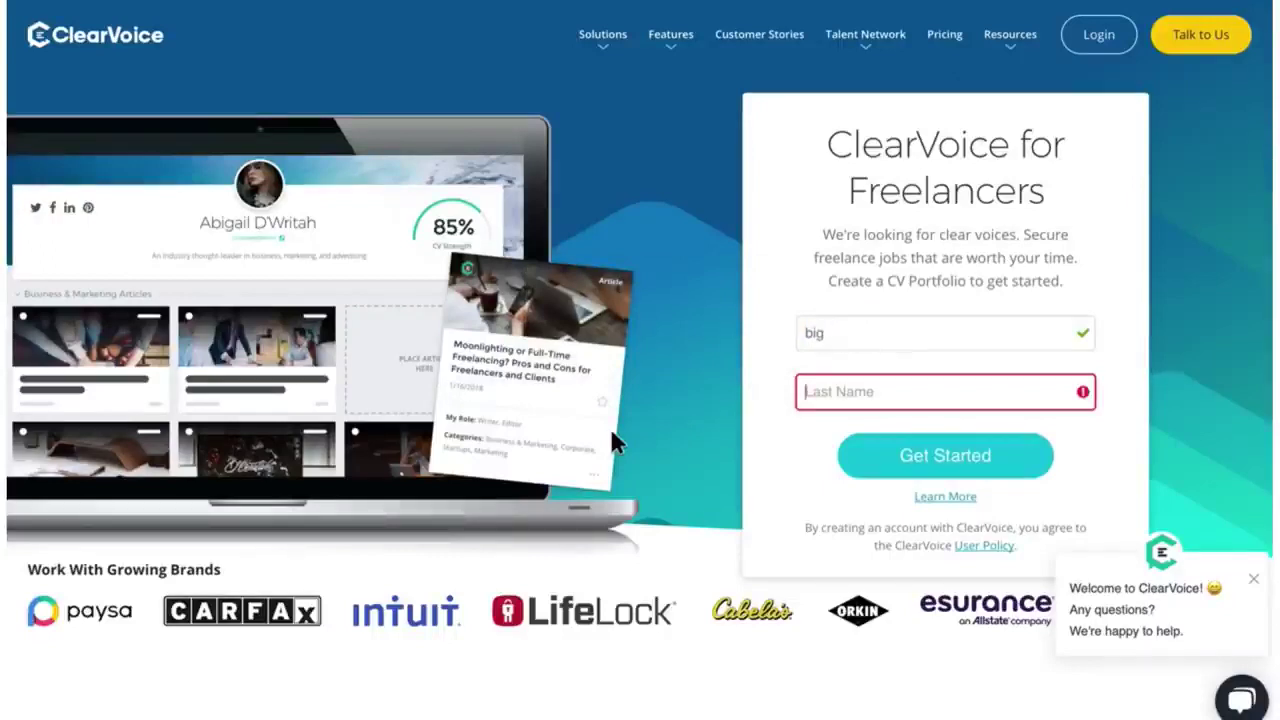
type("head")
left_click(916, 456)
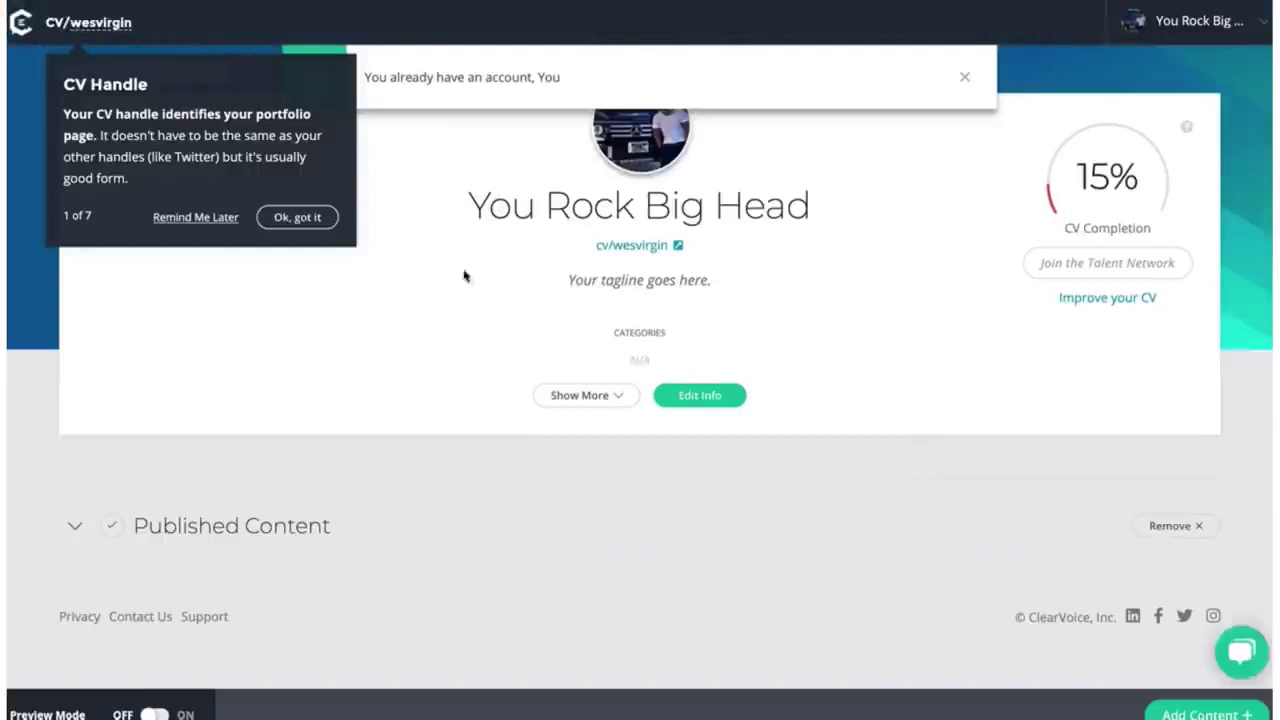
Step: Acknowledge the CV Handle, Avatar and Tagline onboarding tips and postpone the Social Account Connections tip
left_click(298, 218)
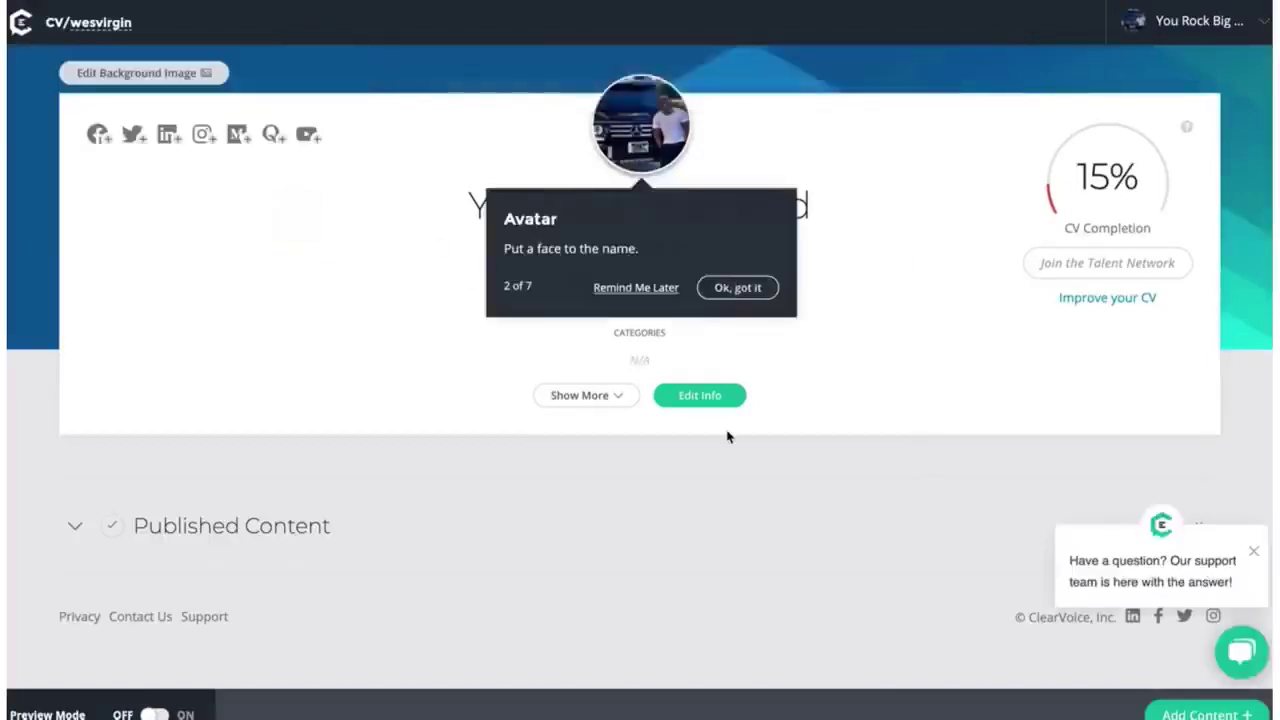
left_click(902, 377)
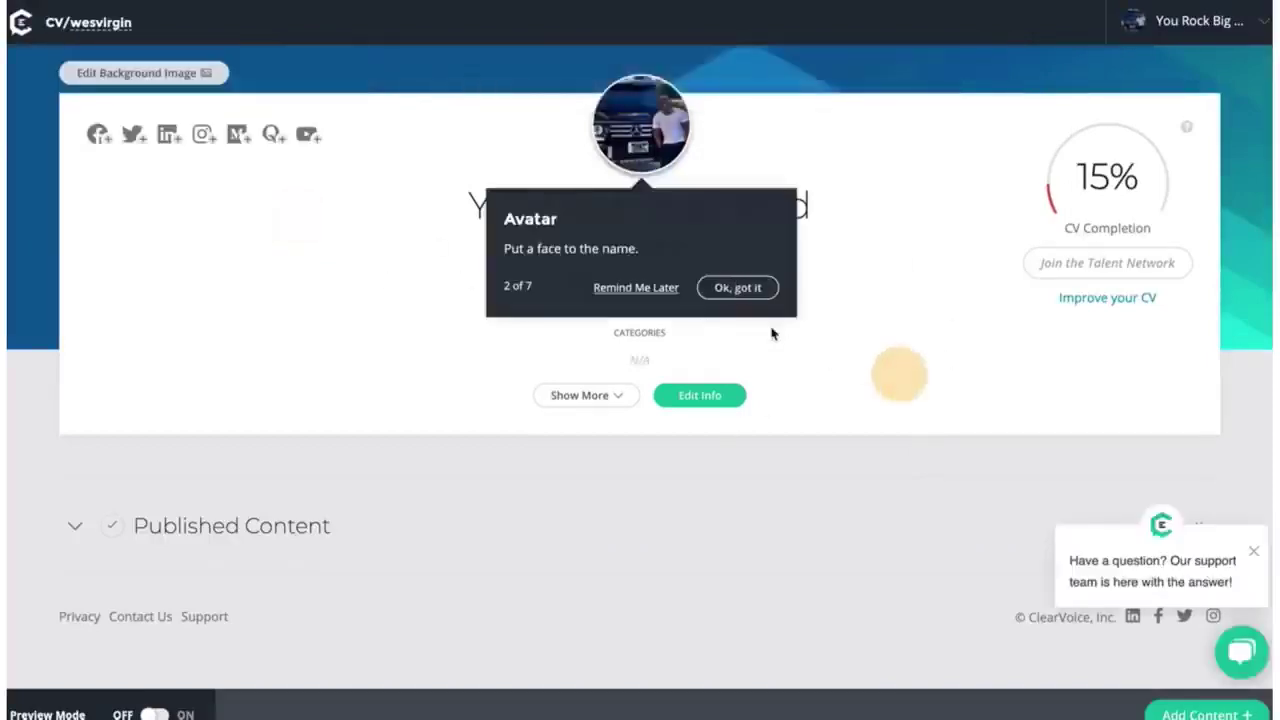
left_click(737, 287)
left_click(880, 455)
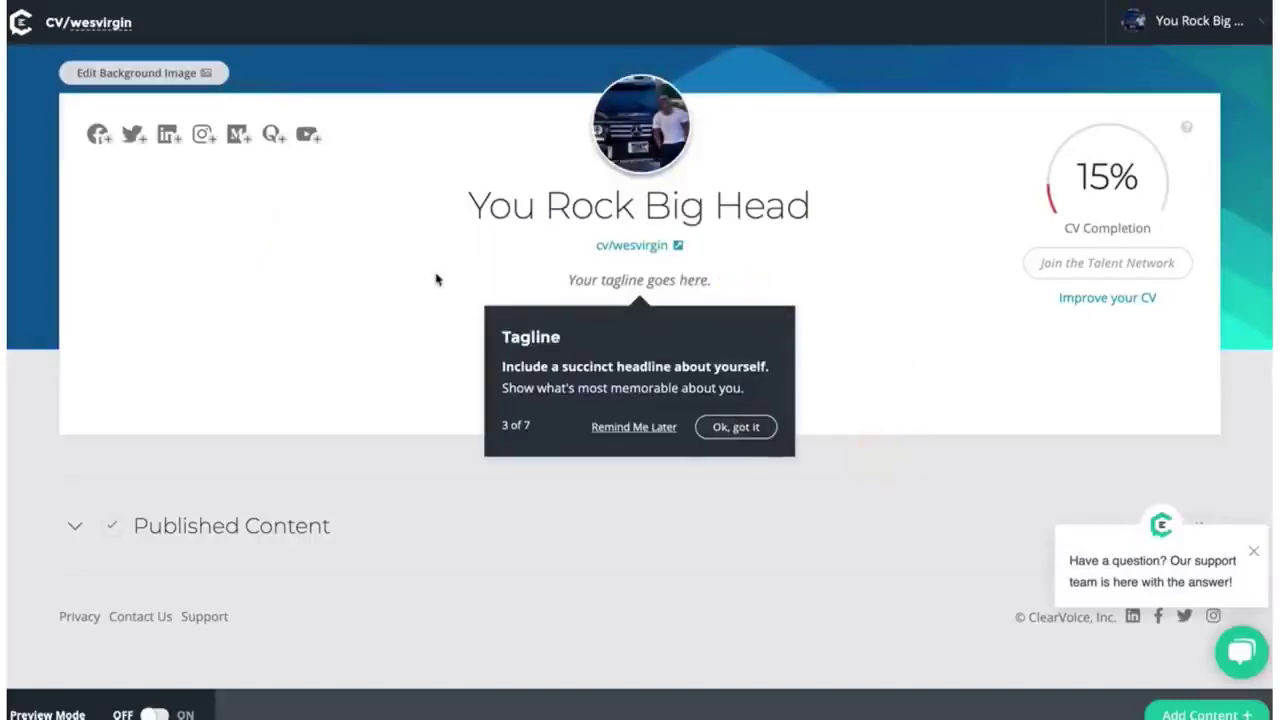
left_click(428, 275)
left_click(736, 427)
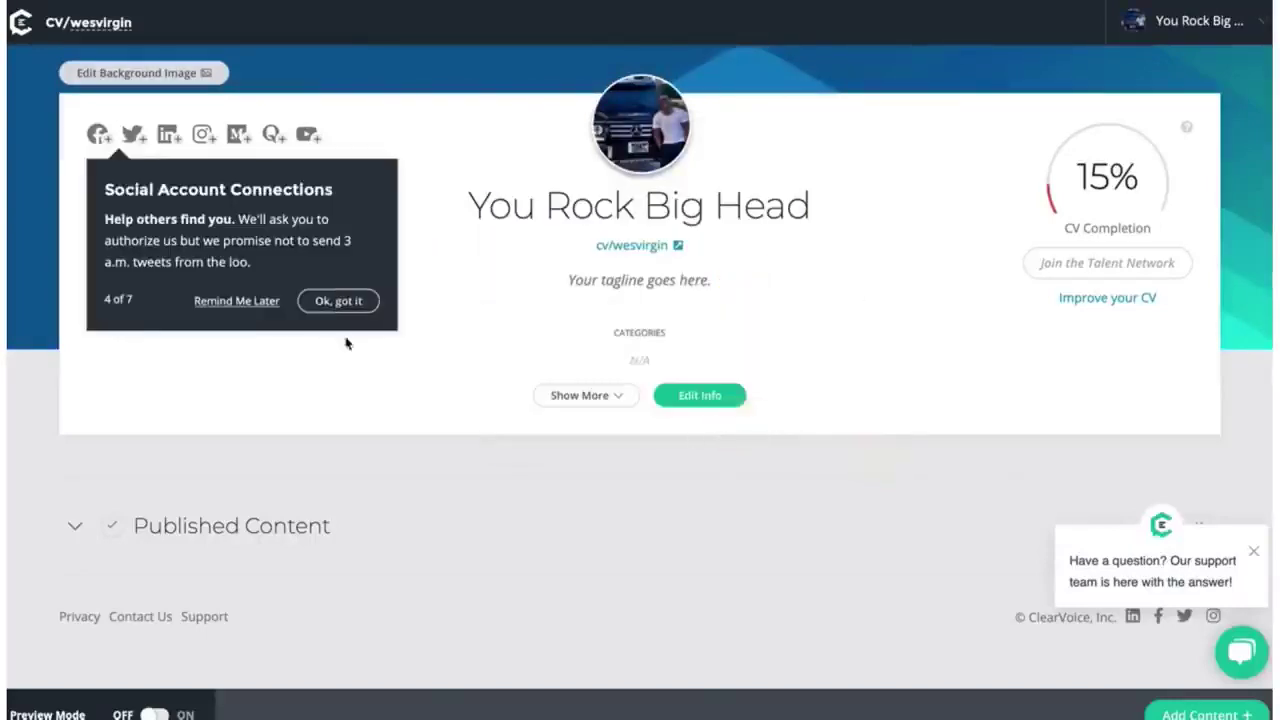
left_click(241, 302)
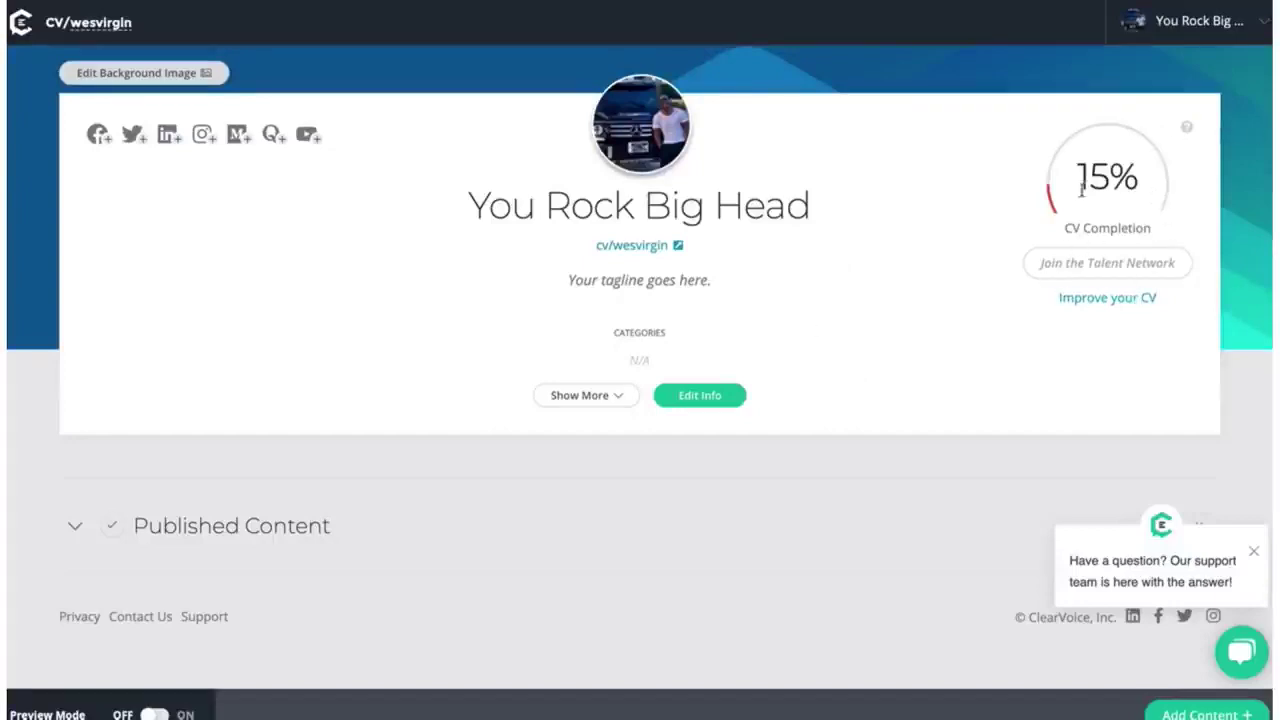
Step: Review the Improve your CV checklist and the options for adding content by URL or file upload, closing both without changes
left_click(1106, 300)
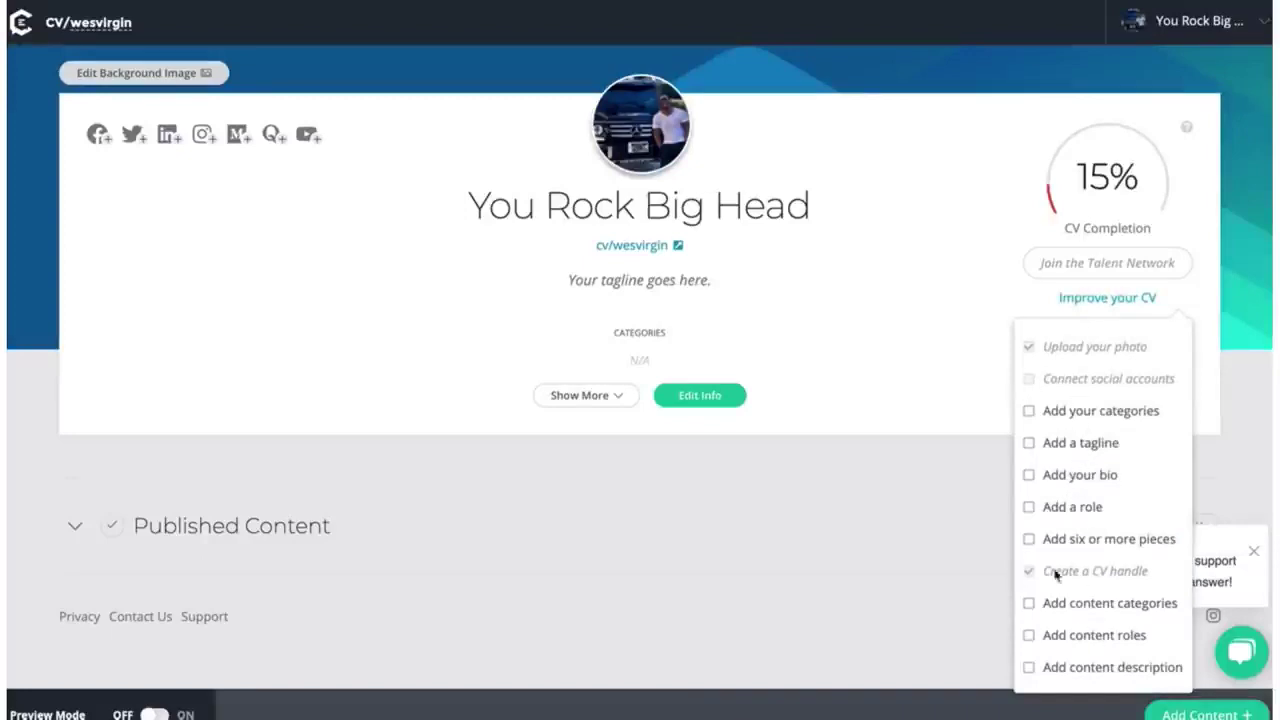
left_click(928, 311)
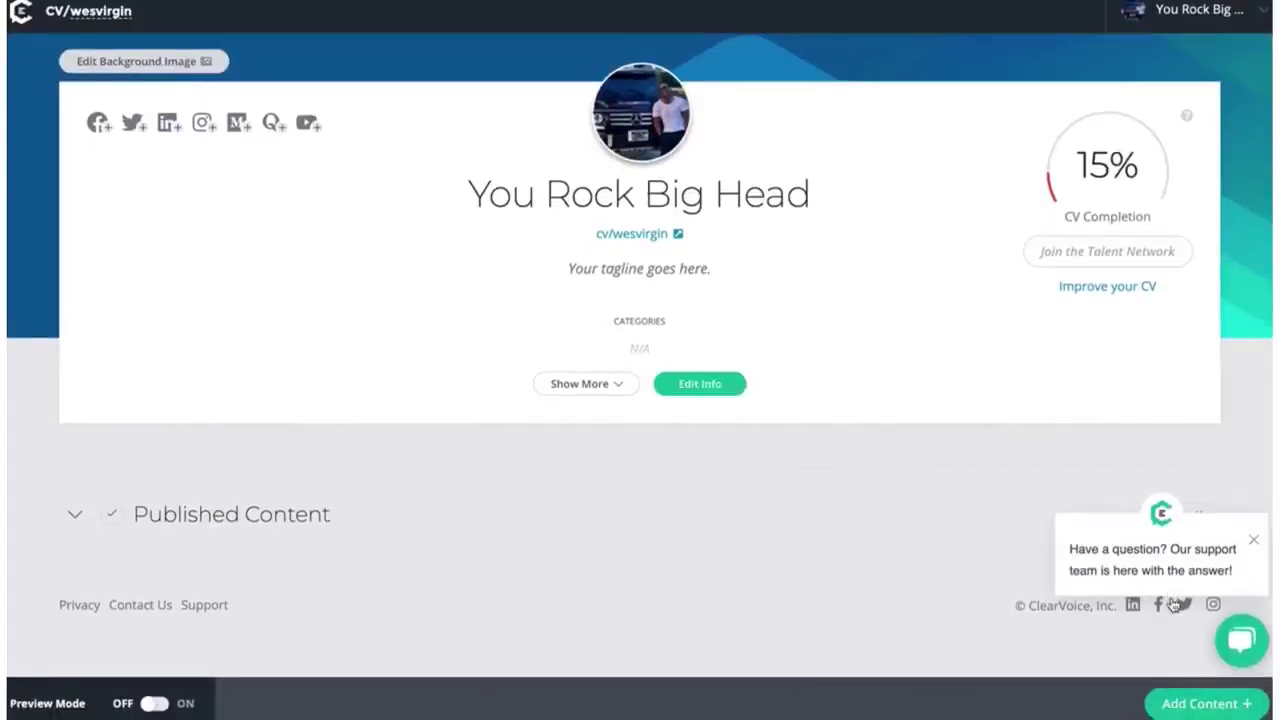
left_click(1197, 713)
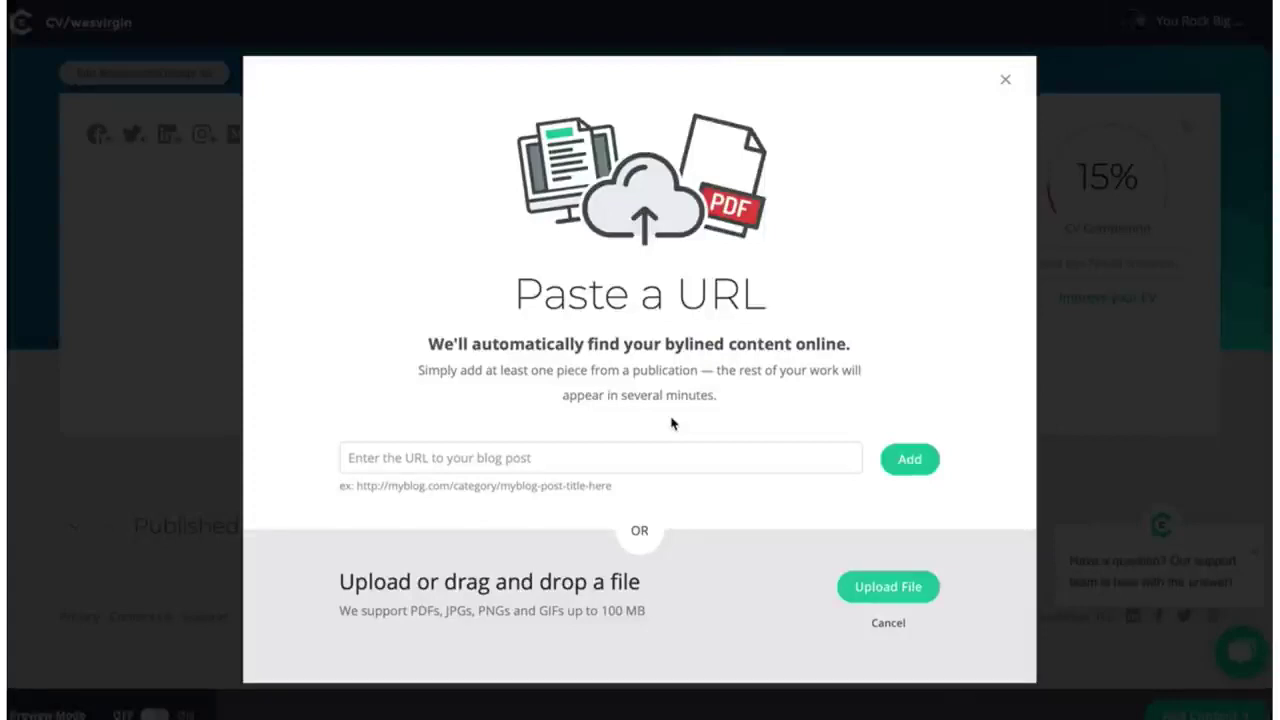
left_click(1005, 82)
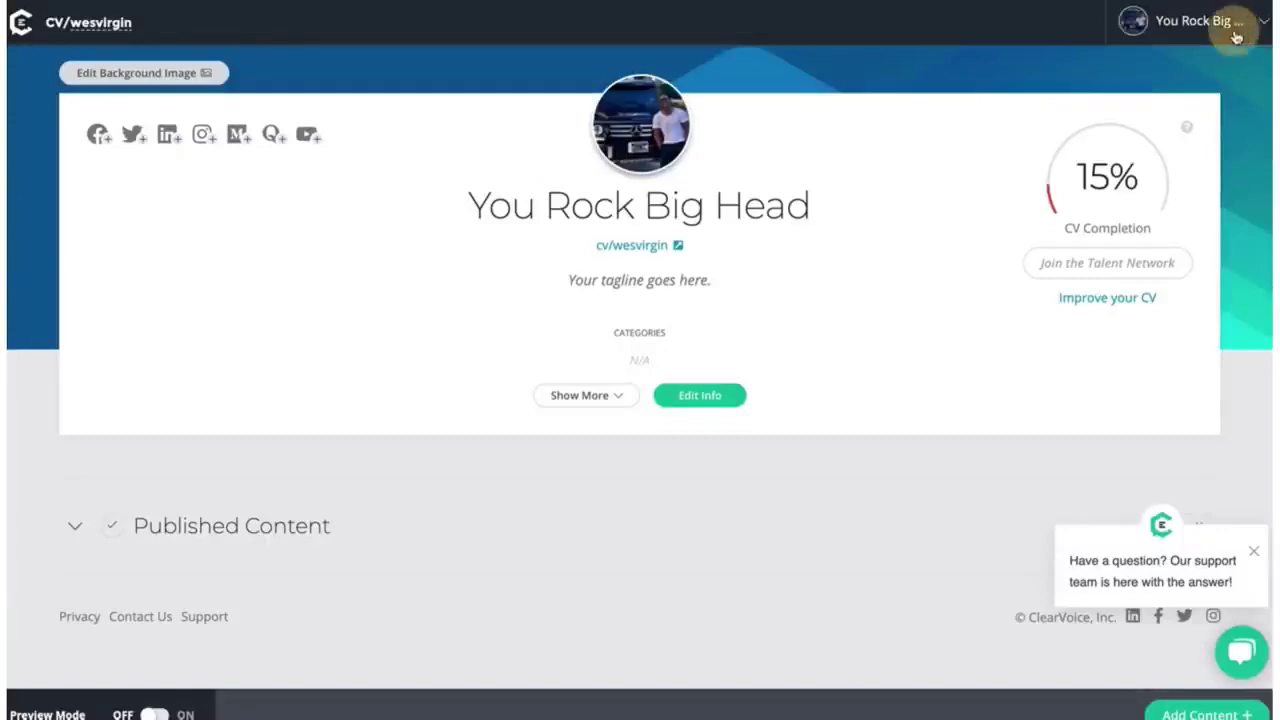
left_click(1236, 37)
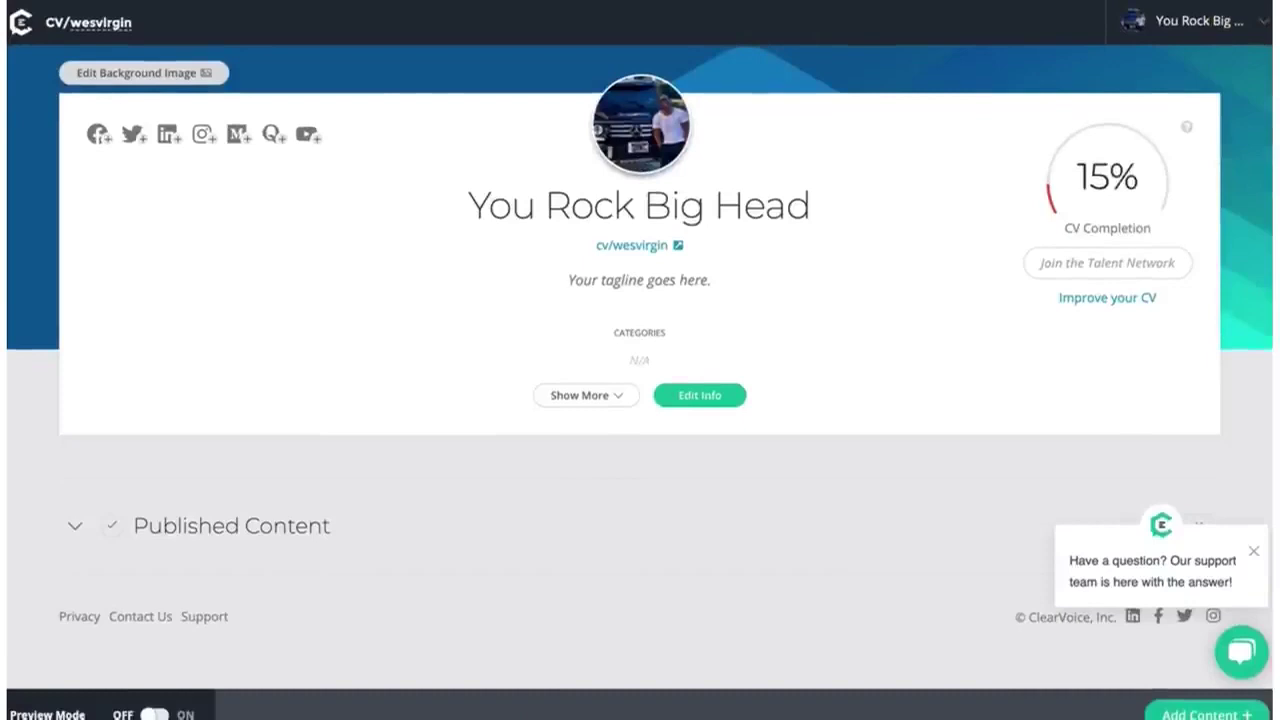
Step: Go to Google and search for "business article", then refine the search to "top business article"
key("super+l")
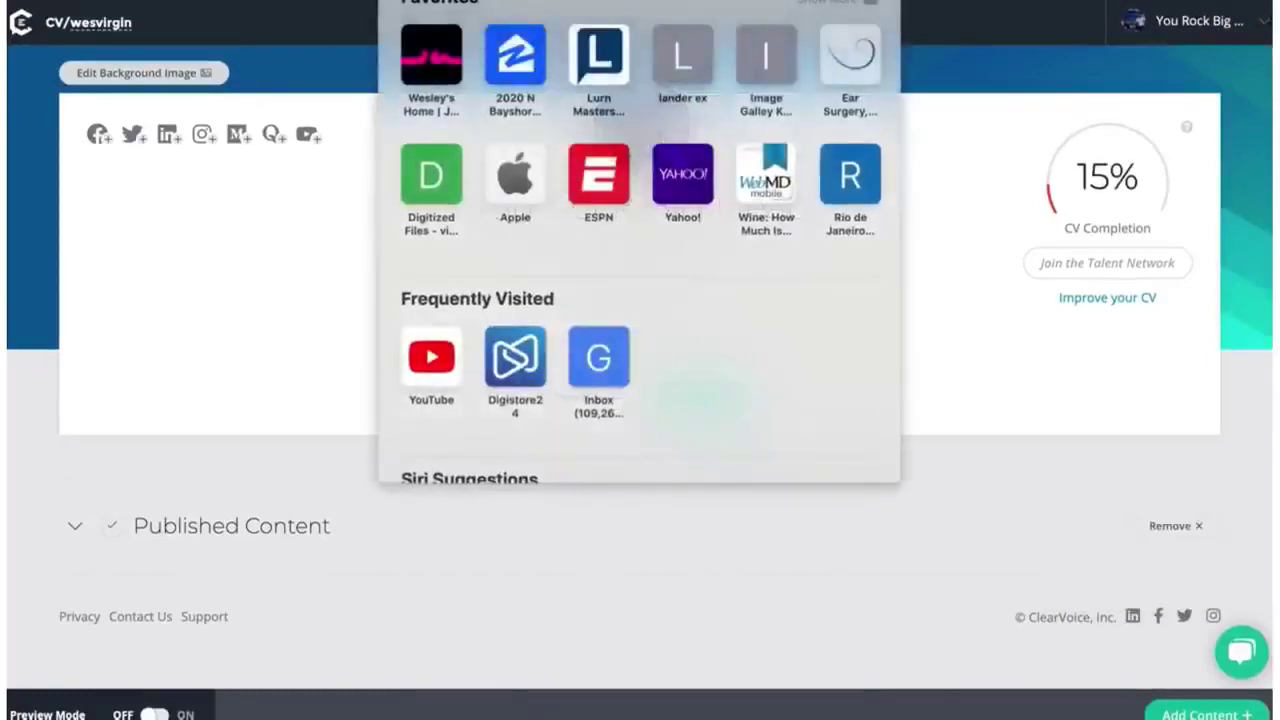
type("goo")
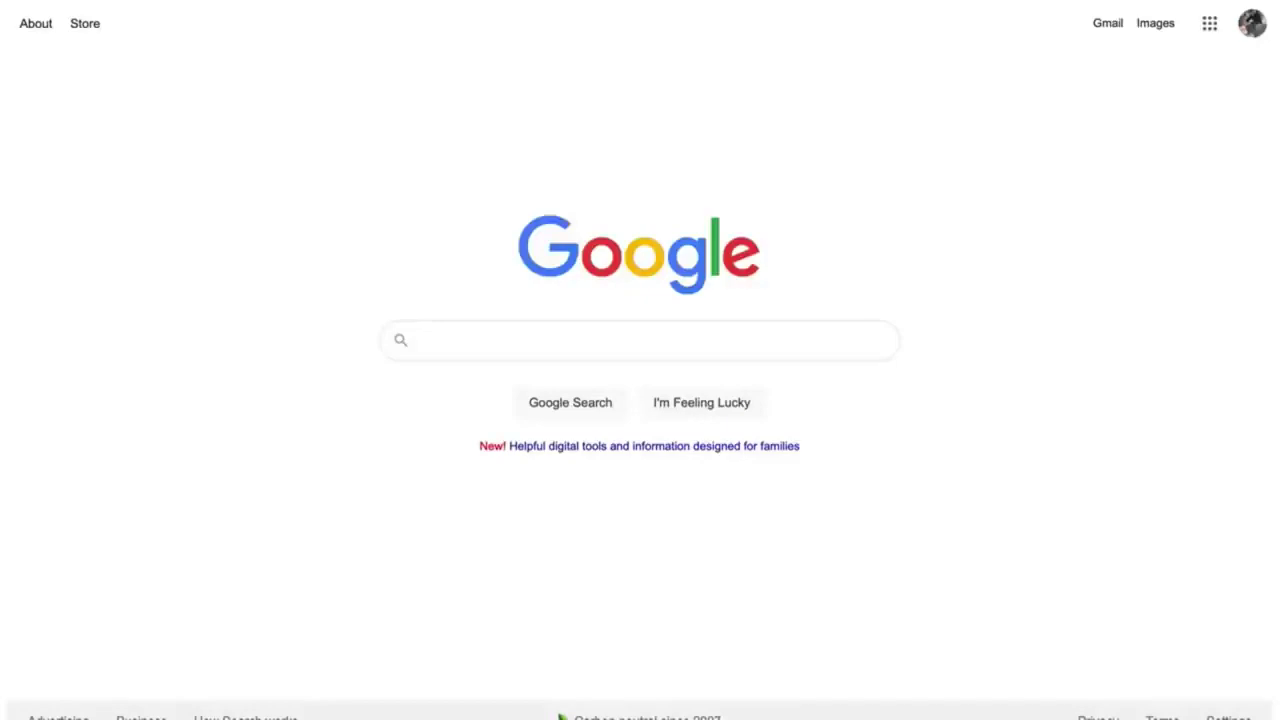
type("business article")
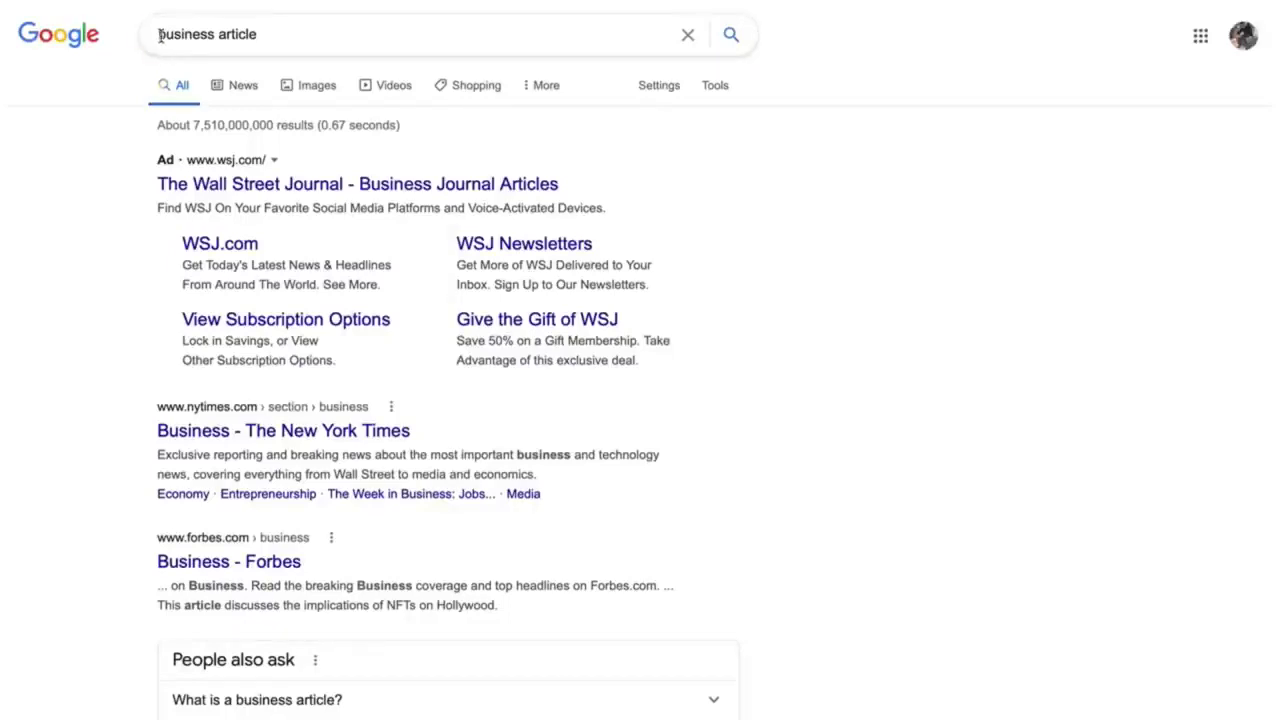
left_click(157, 36)
type("top")
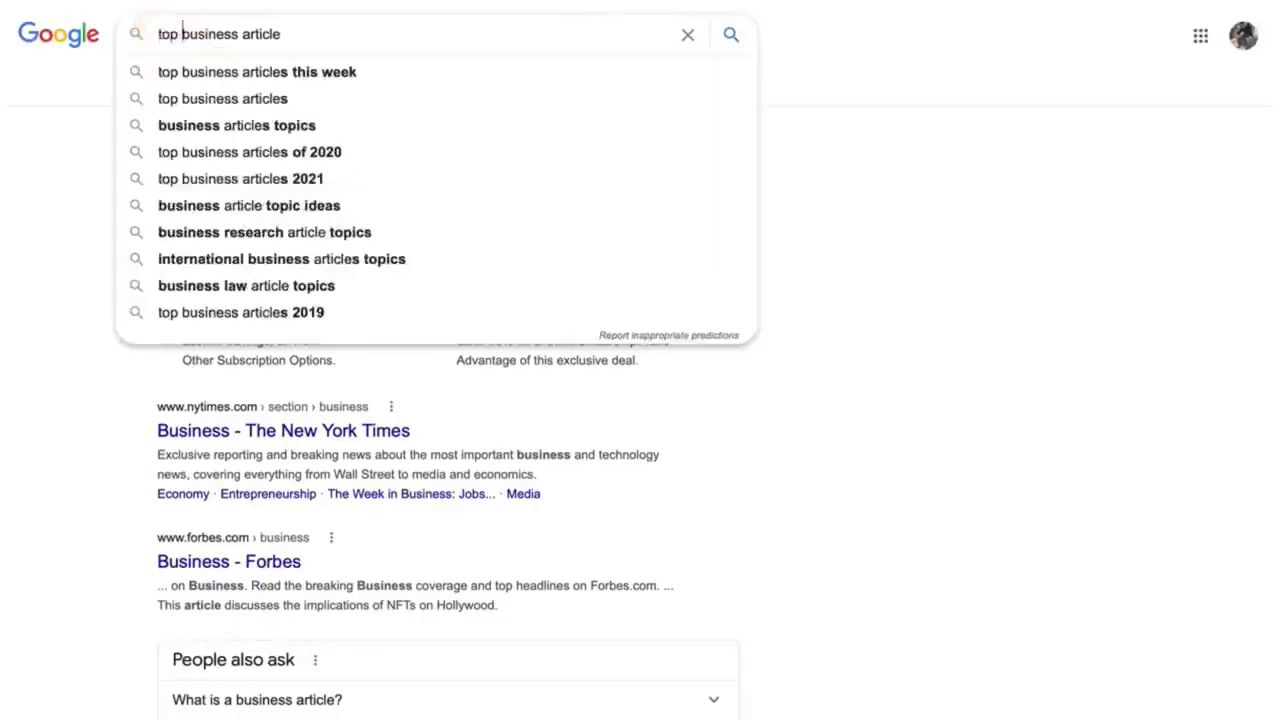
key("Return")
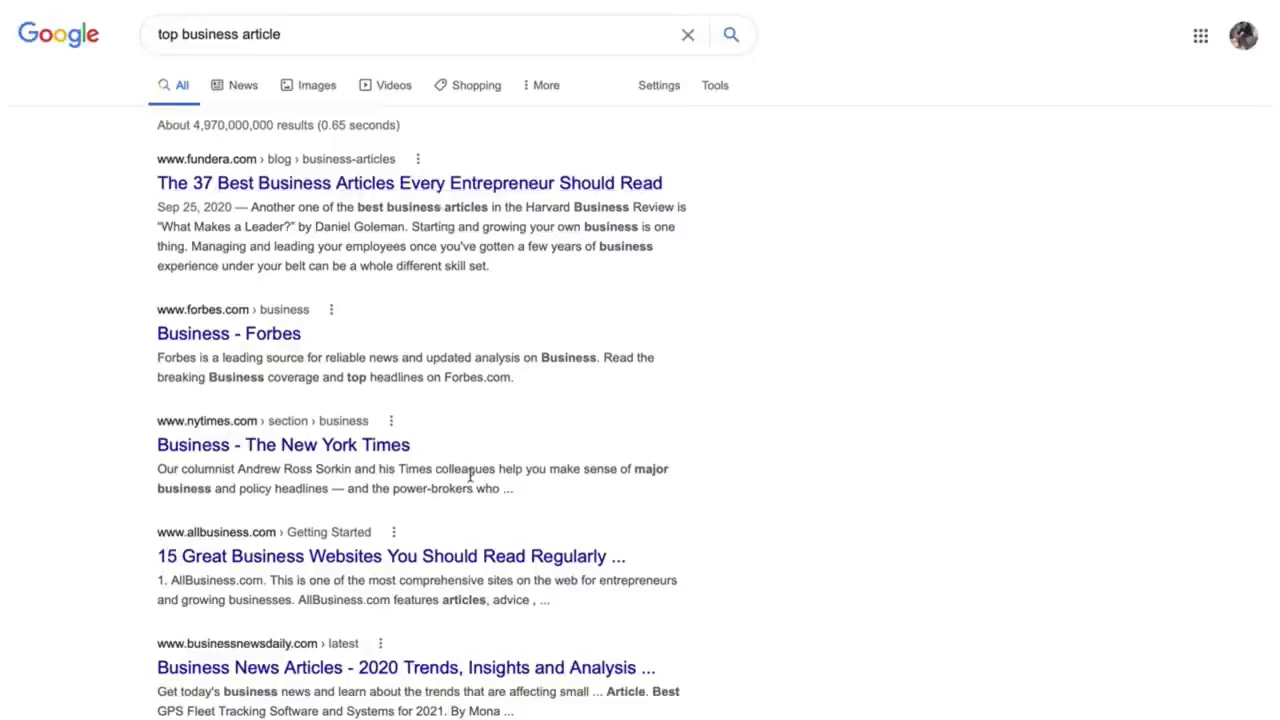
Step: Open the Business - Forbes search result and look through the article headlines on the page
left_click(206, 336)
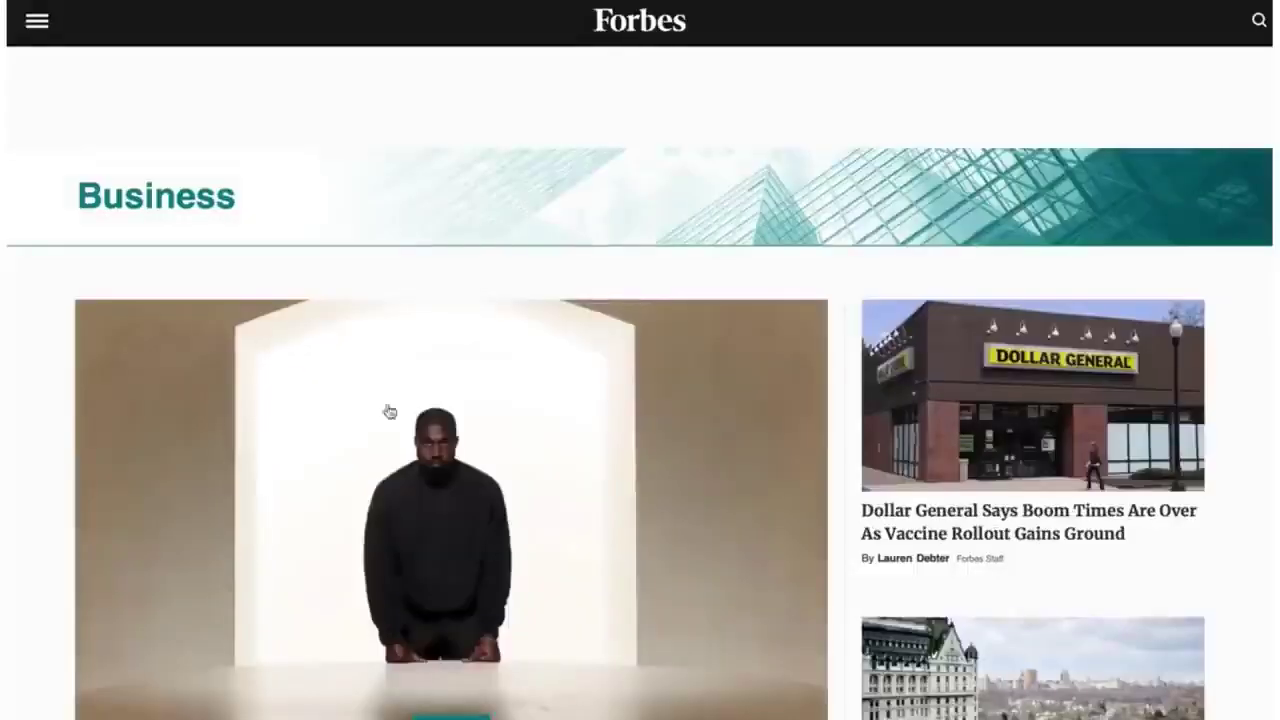
scroll(389, 411, "down", 2)
scroll(427, 511, "down", 2)
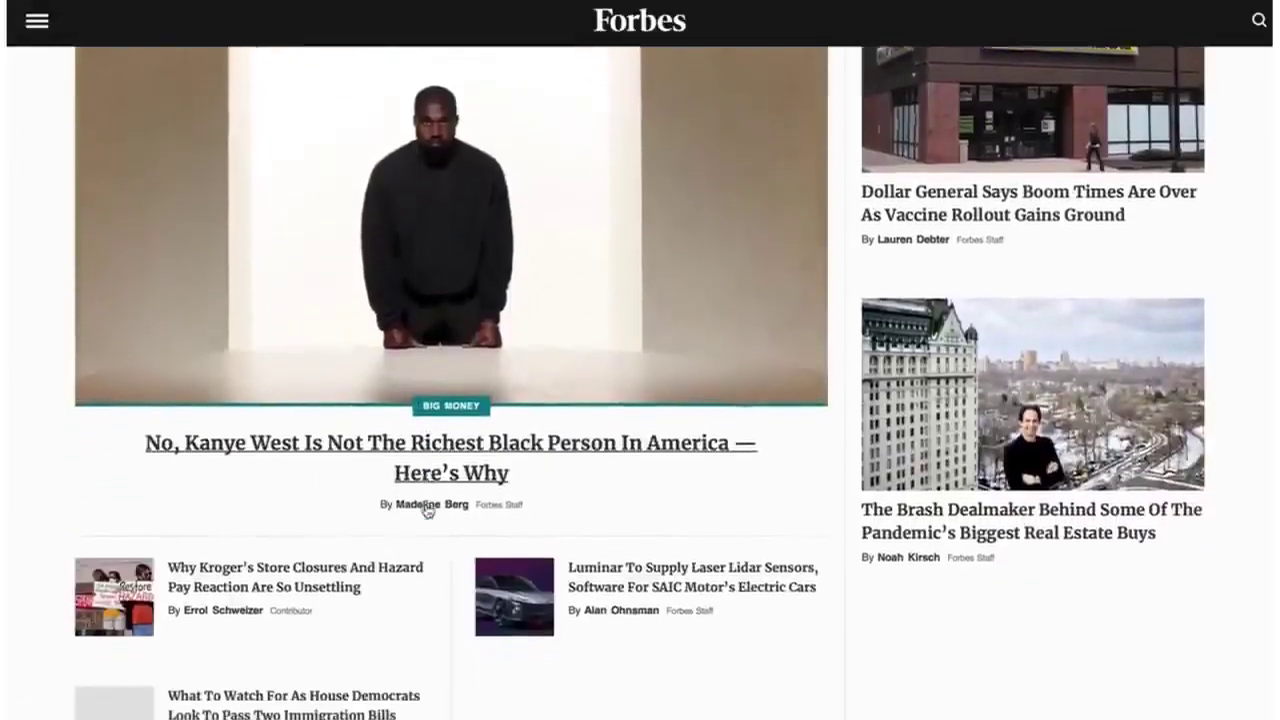
scroll(427, 511, "up", 3)
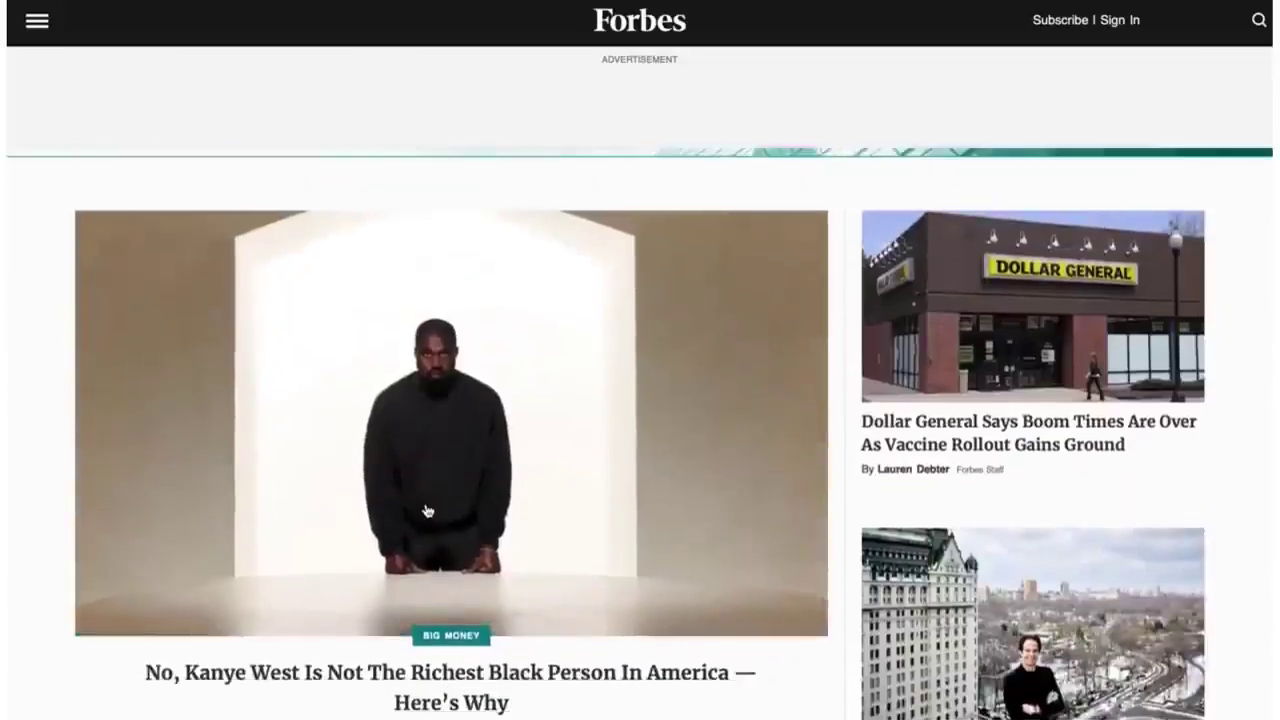
scroll(427, 511, "down", 5)
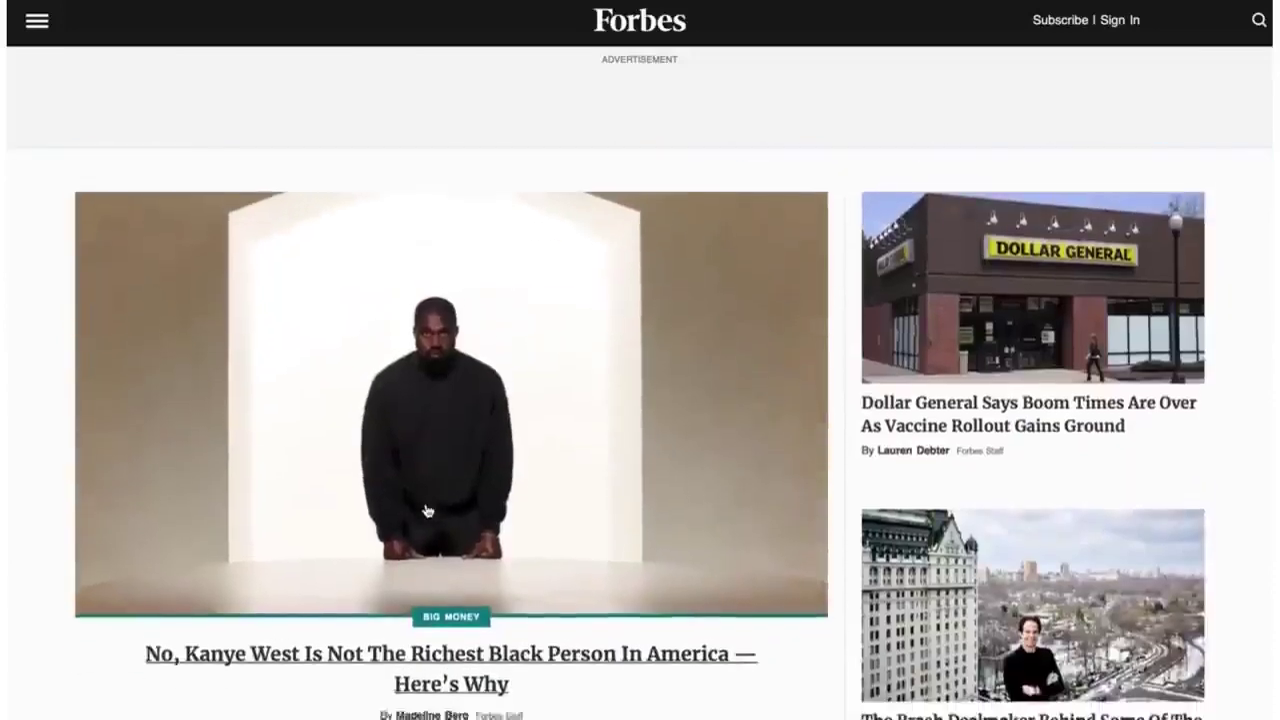
scroll(427, 511, "down", 6)
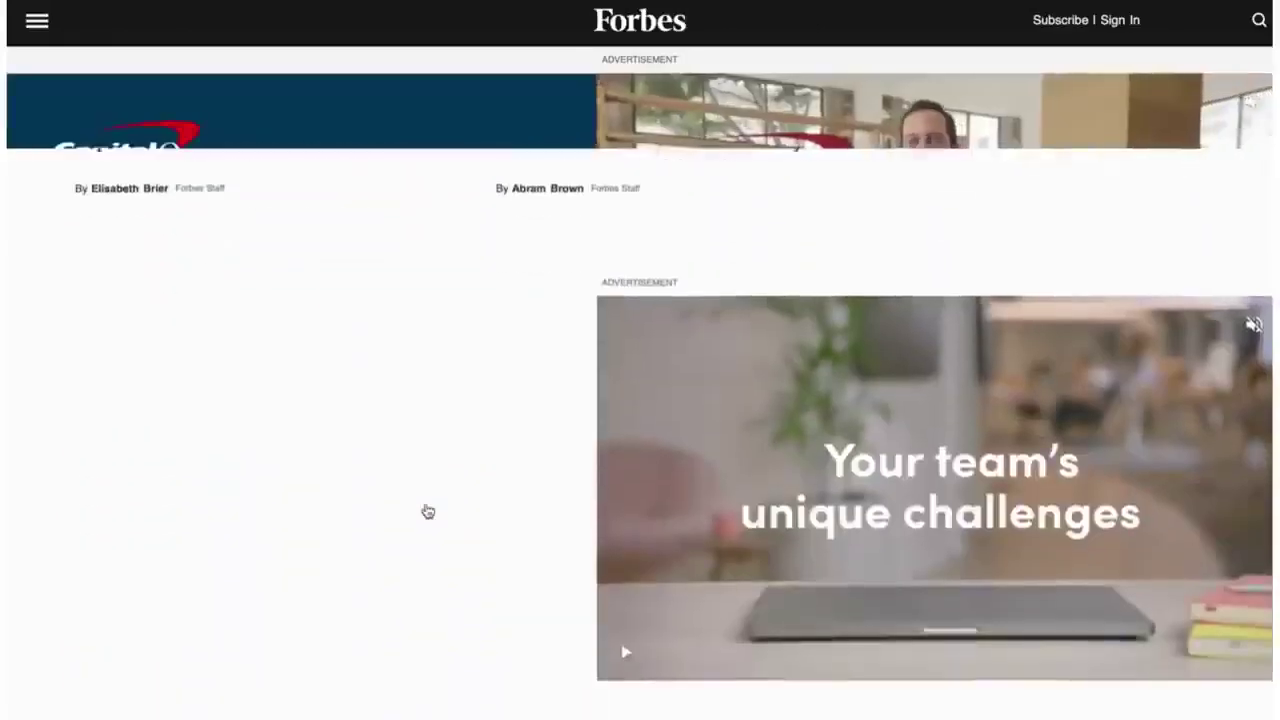
scroll(423, 511, "up", 10)
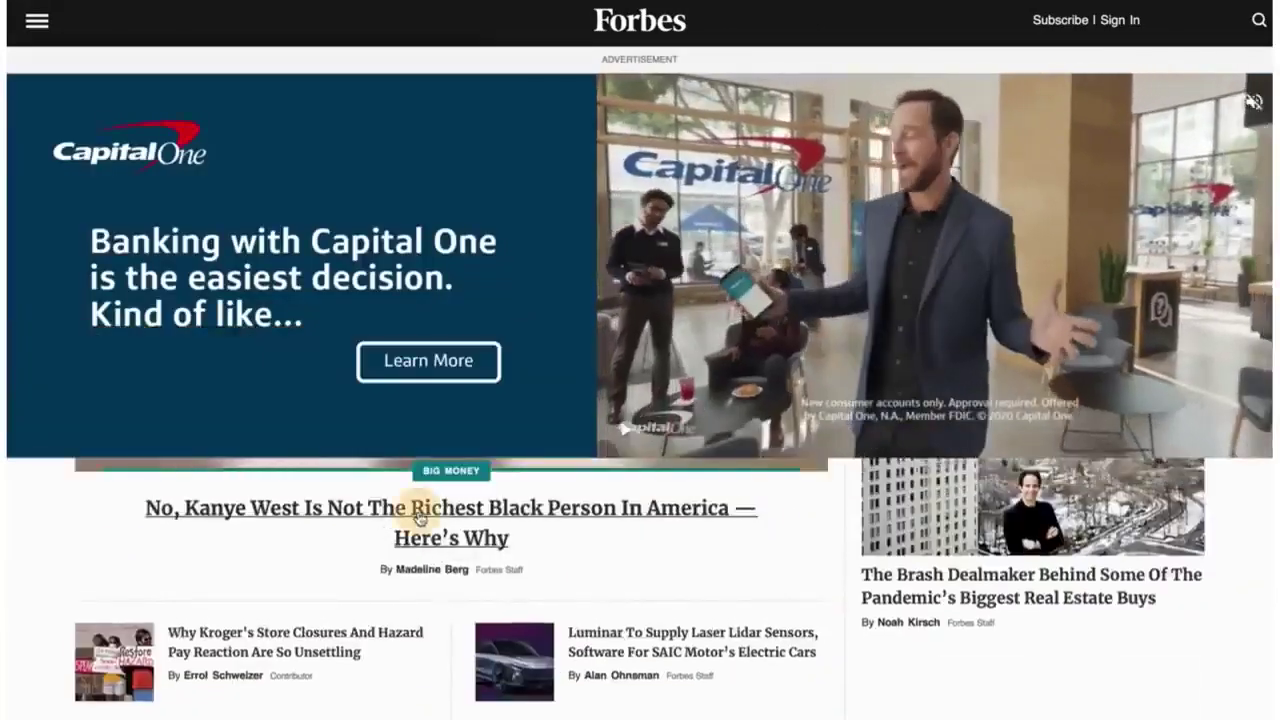
Step: Open the lead Forbes story "No, Kanye West Is Not The Richest Black Person In America" and read its opening
left_click(419, 512)
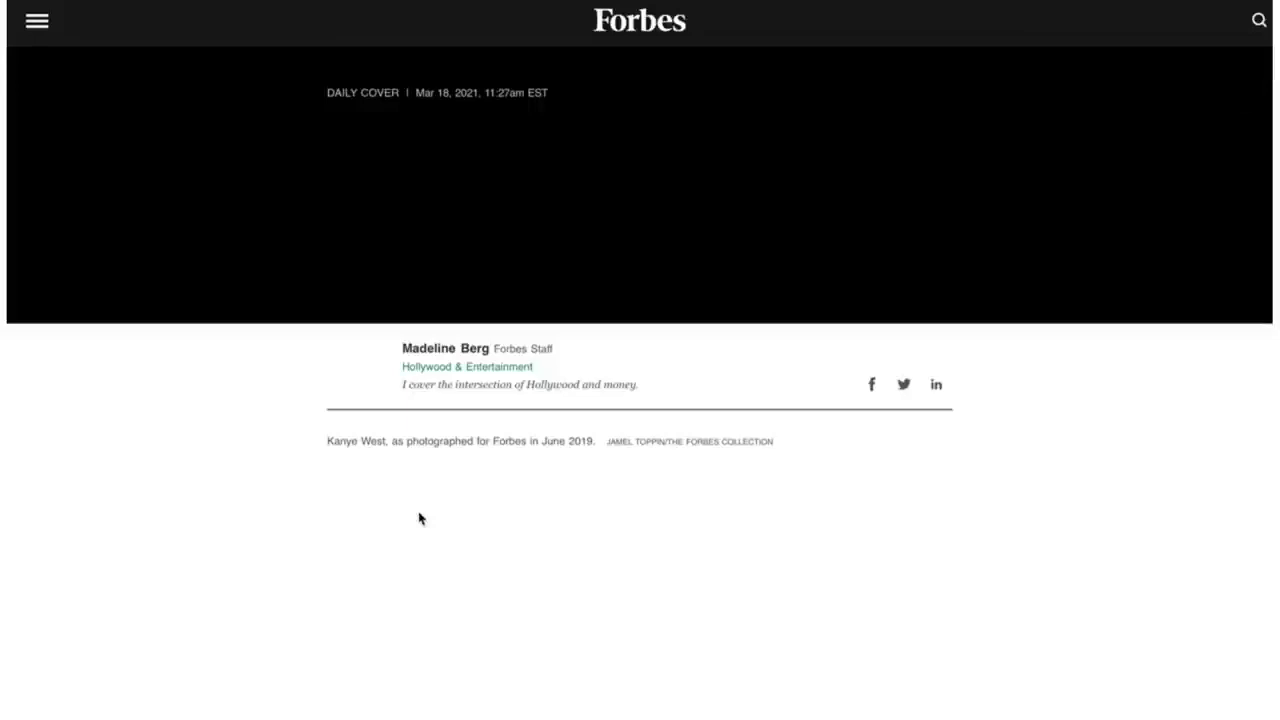
scroll(558, 480, "down", 7)
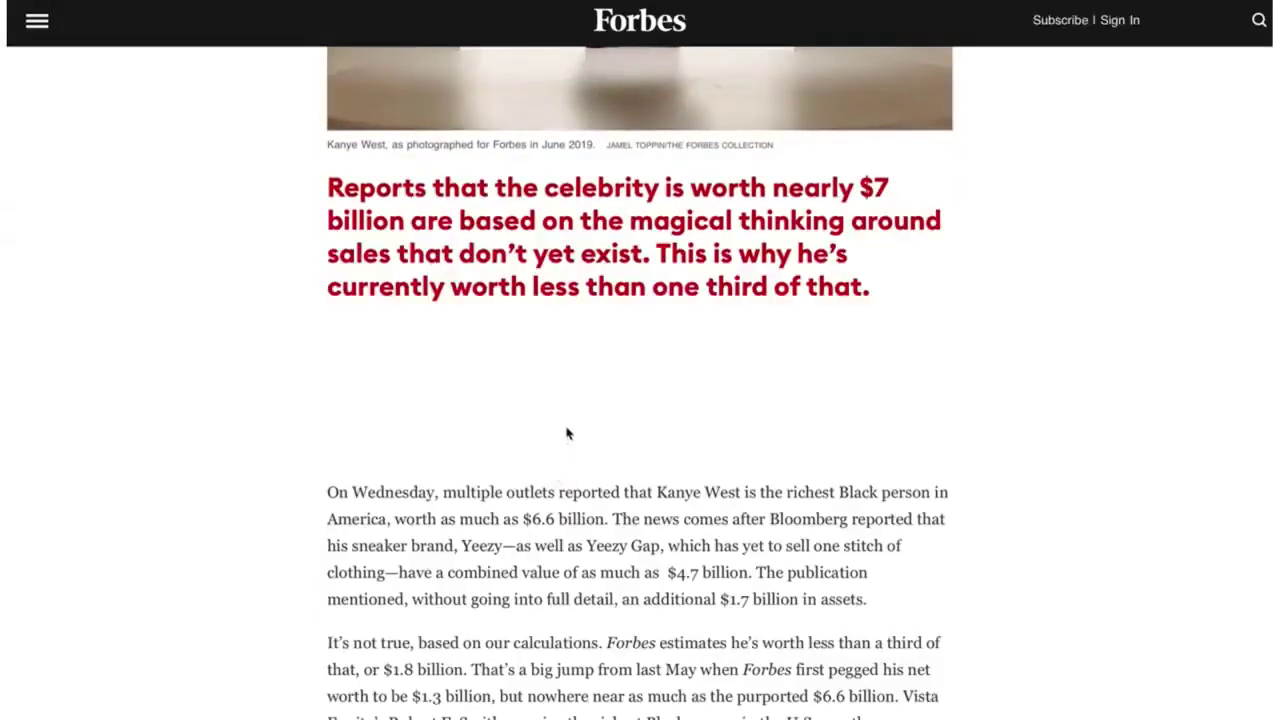
scroll(566, 432, "down", 3)
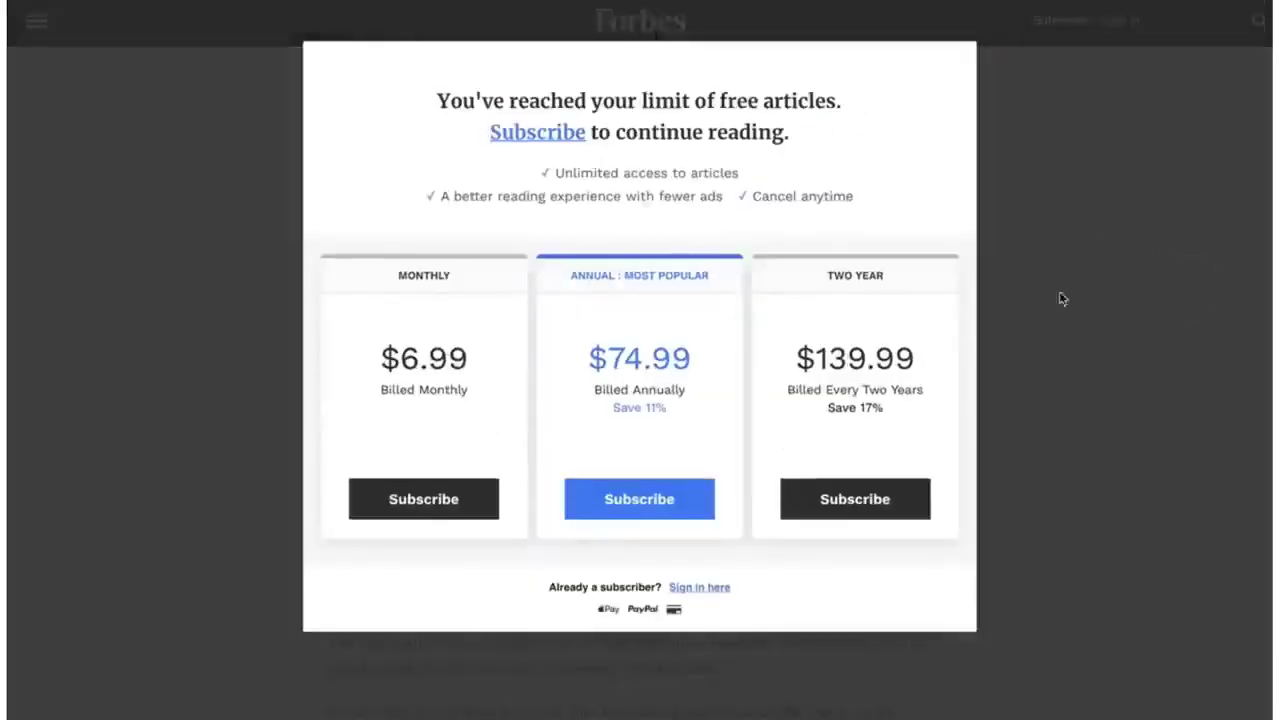
Step: Return to the Forbes Business page, review its headlines, and reopen the lead Kanye West story to view its text
left_click(228, 148)
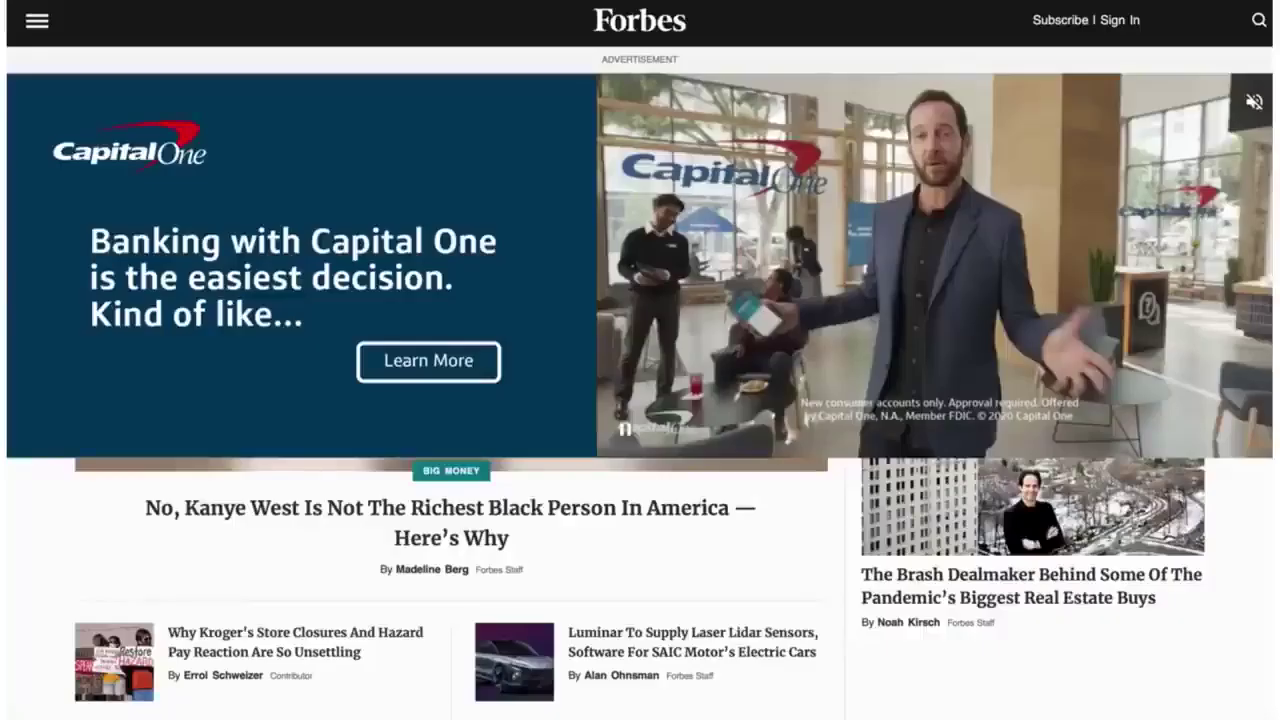
scroll(438, 462, "down", 10)
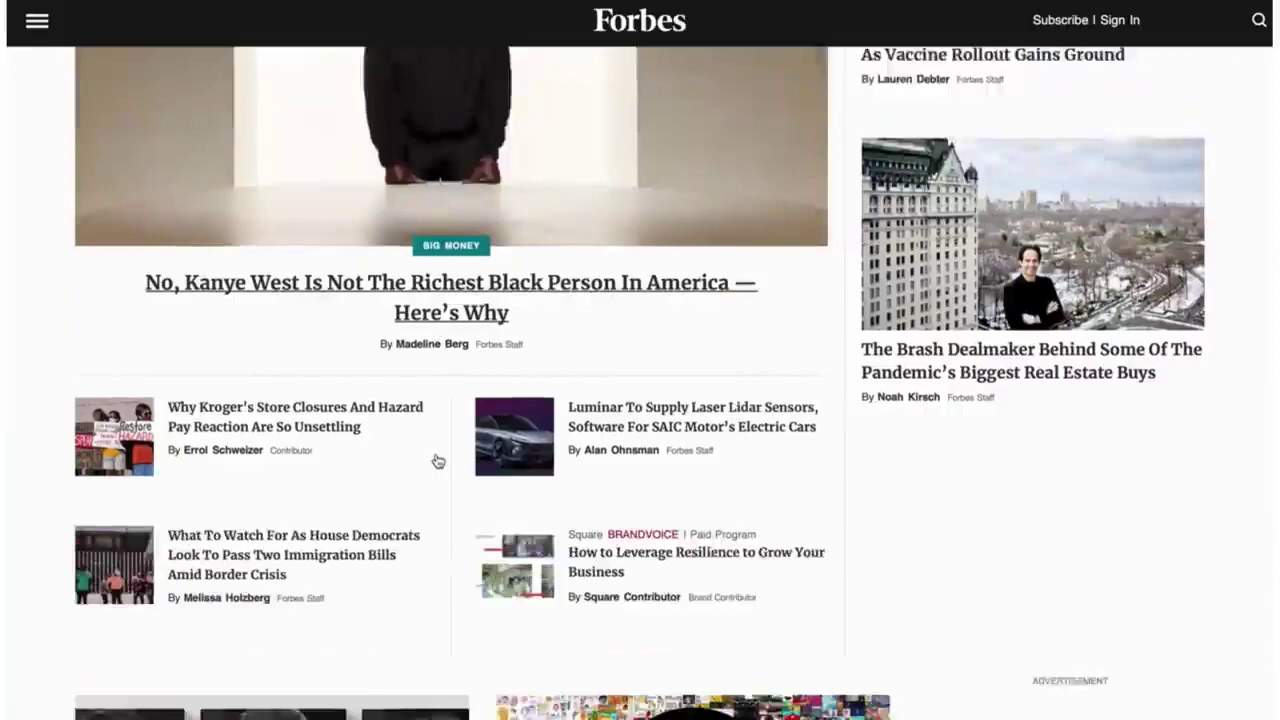
scroll(438, 462, "up", 10)
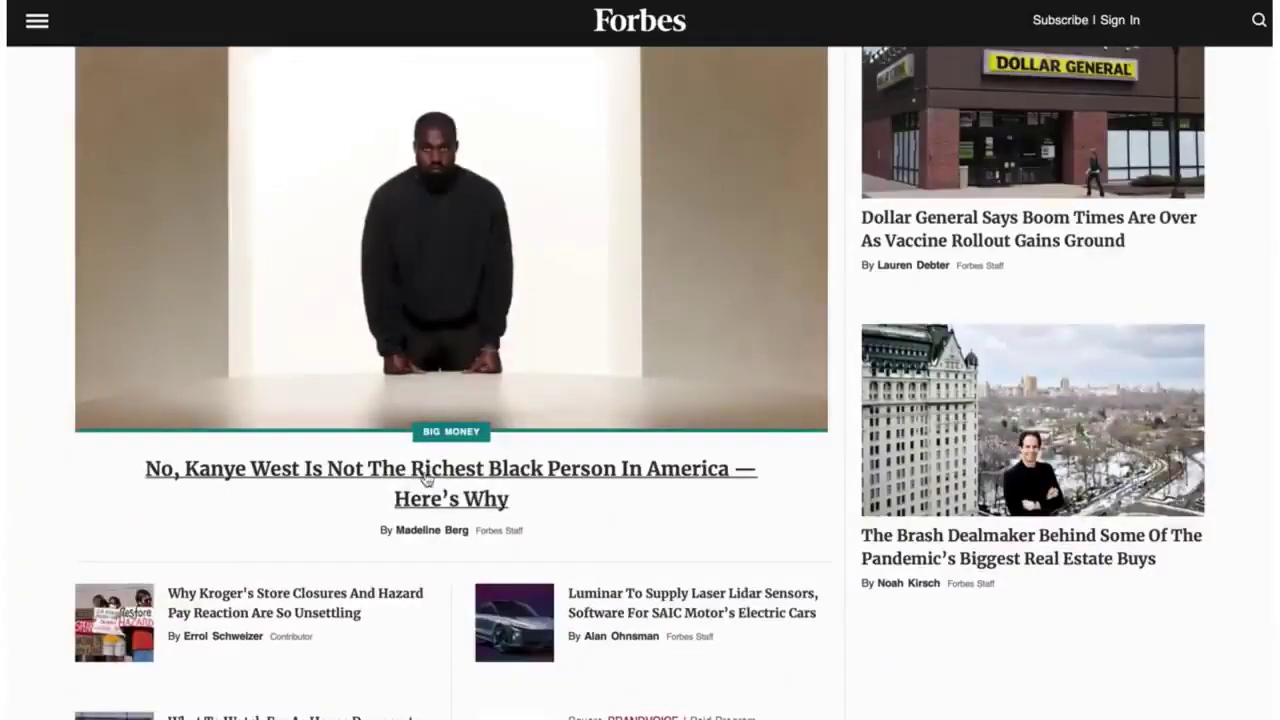
left_click(625, 466)
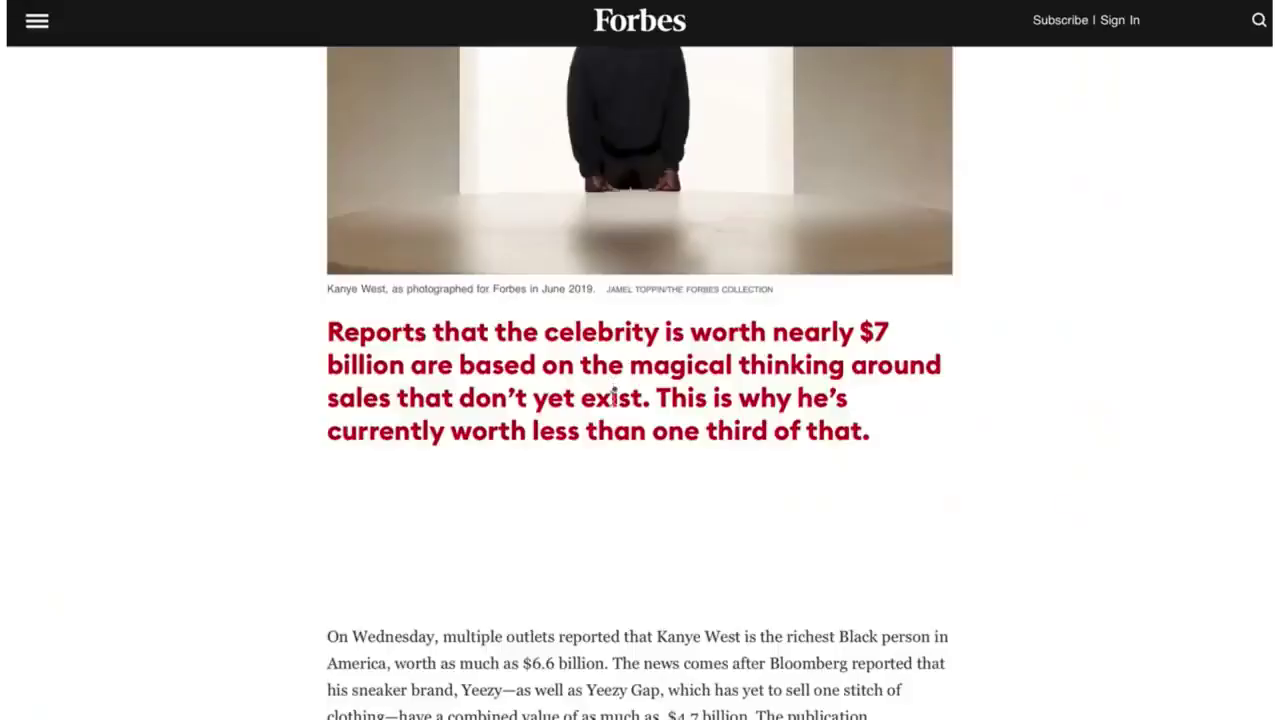
scroll(640, 400, "down", 3)
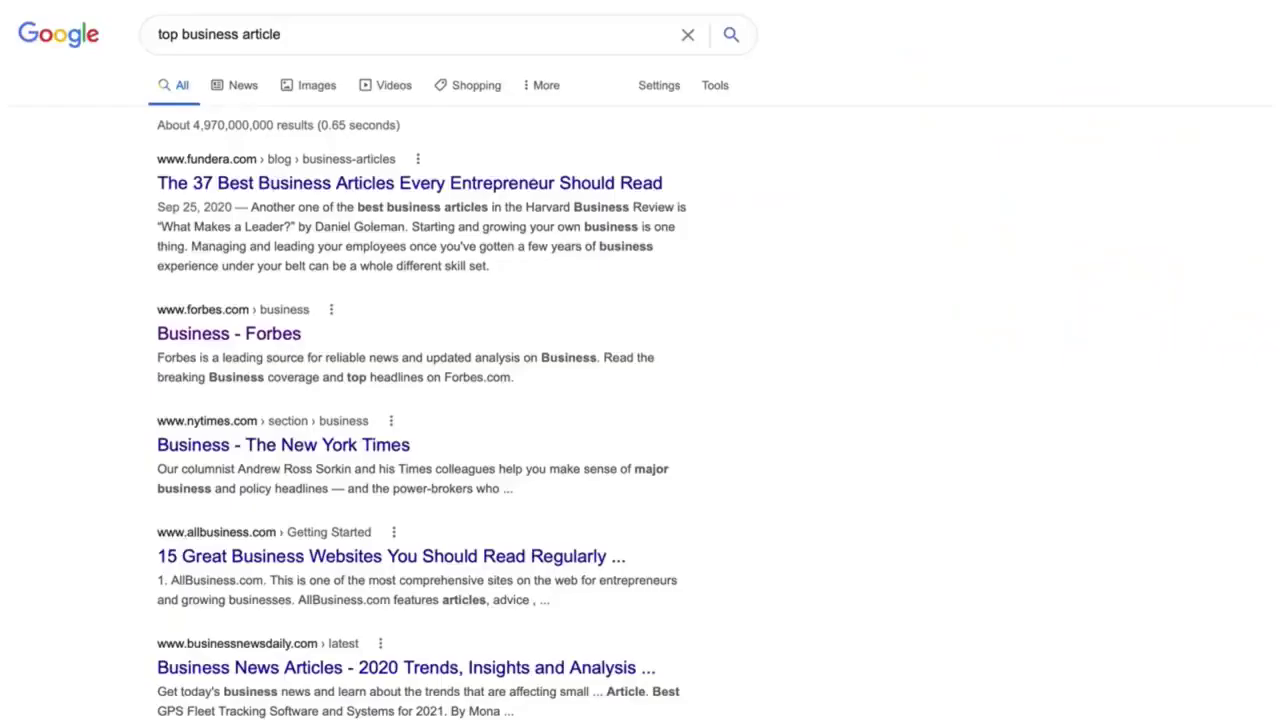
Step: Go back to the Google results, open Business - The New York Times, and look through its headlines
scroll(380, 380, "down", 1)
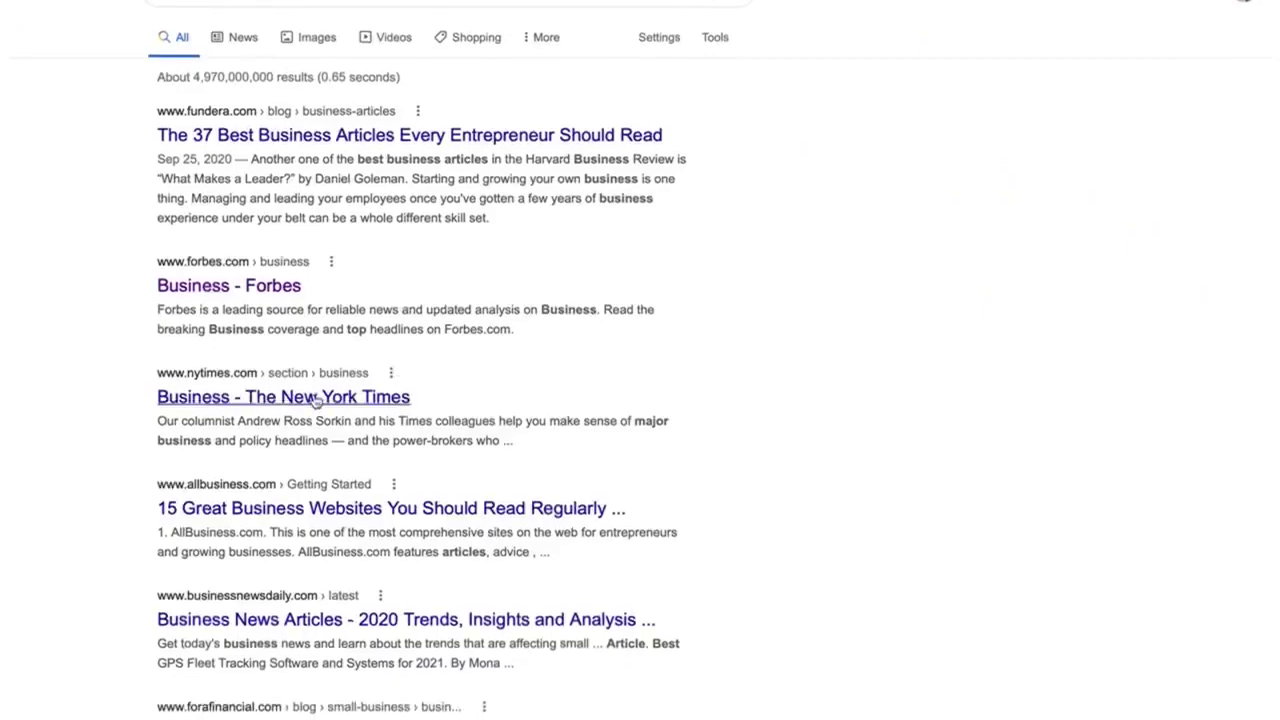
left_click(316, 397)
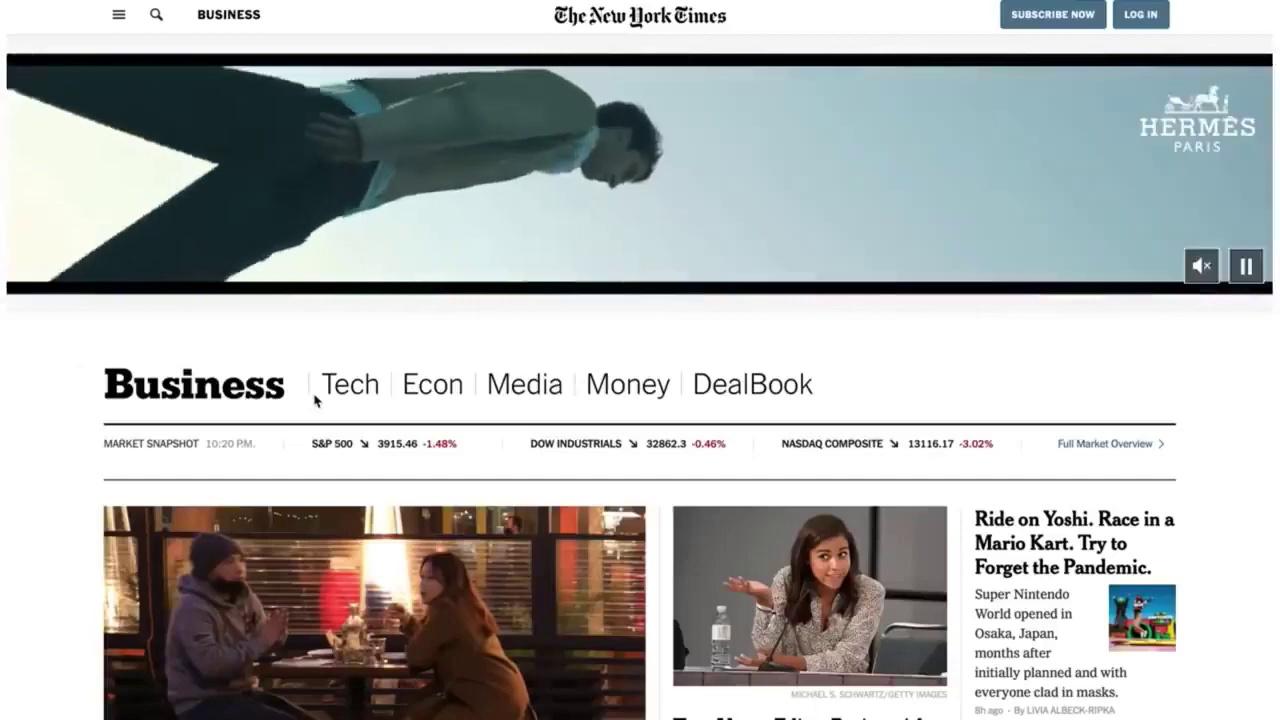
scroll(314, 400, "down", 5)
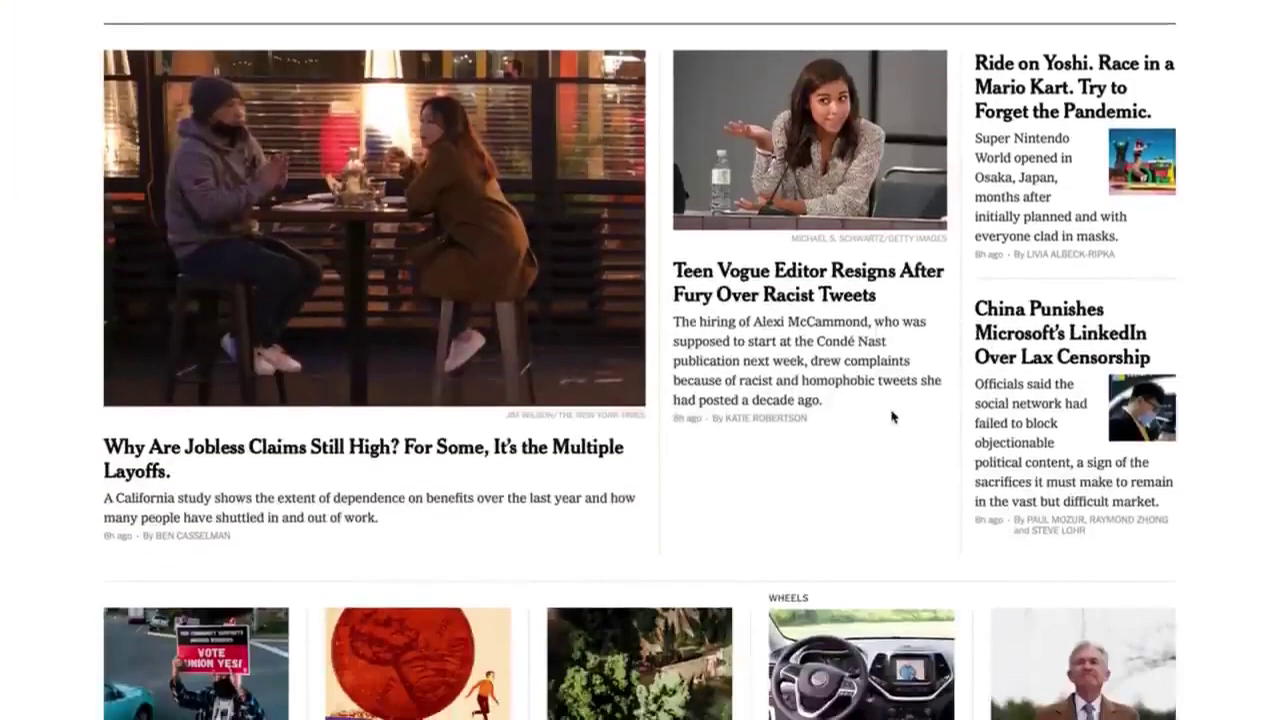
scroll(813, 420, "up", 1)
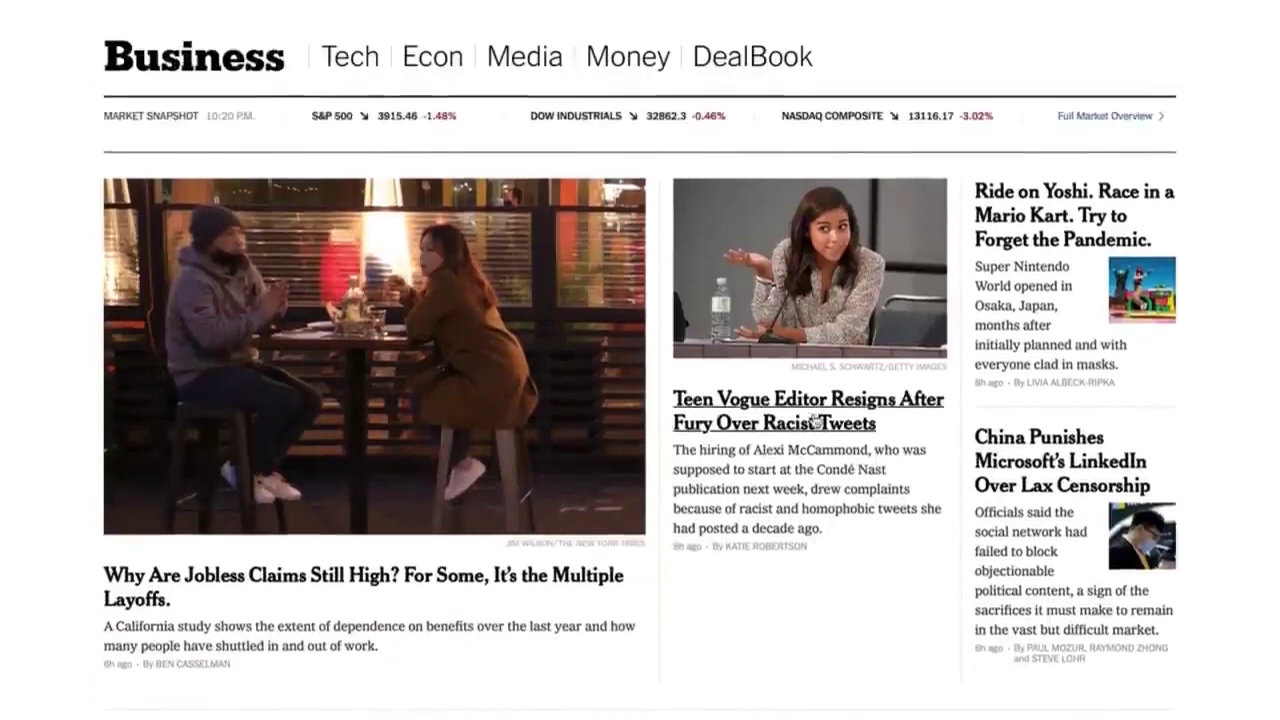
Step: Open the article "Teen Vogue Editor Resigns After Fury Over Racist Tweets", collapse the subscription banner, and go to the first paragraph
left_click(758, 412)
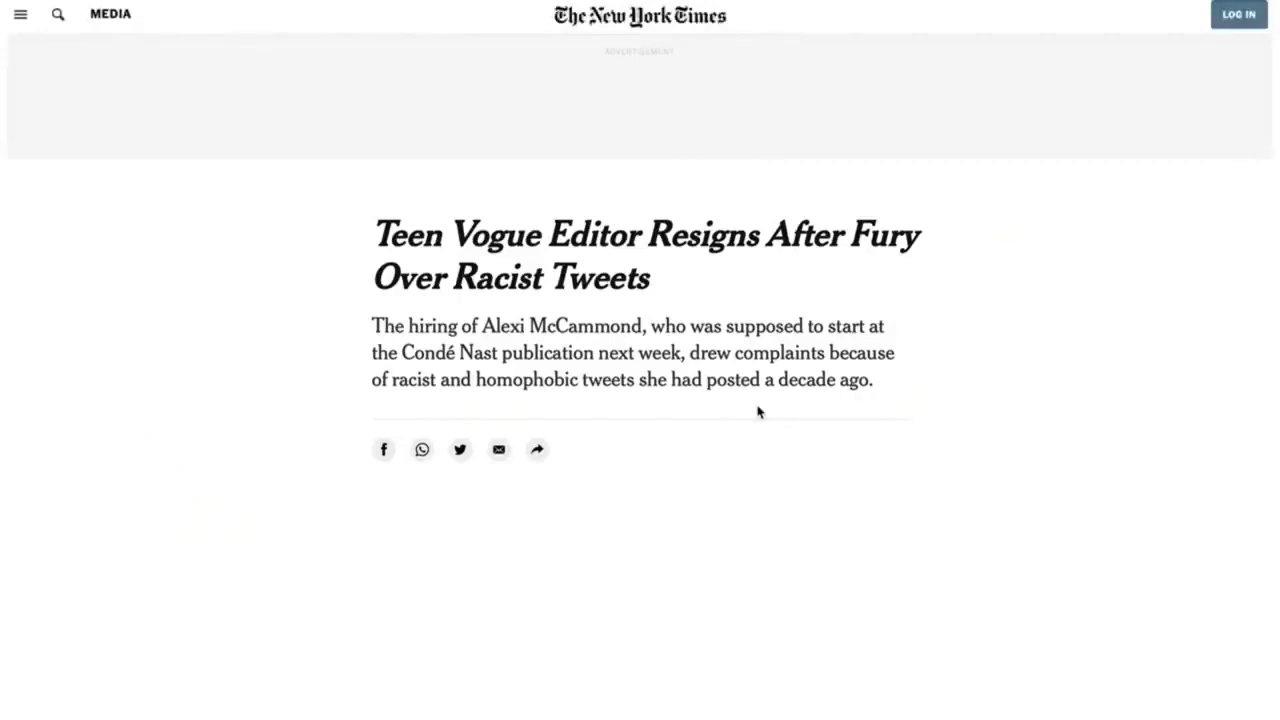
scroll(758, 412, "down", 2)
scroll(757, 409, "down", 3)
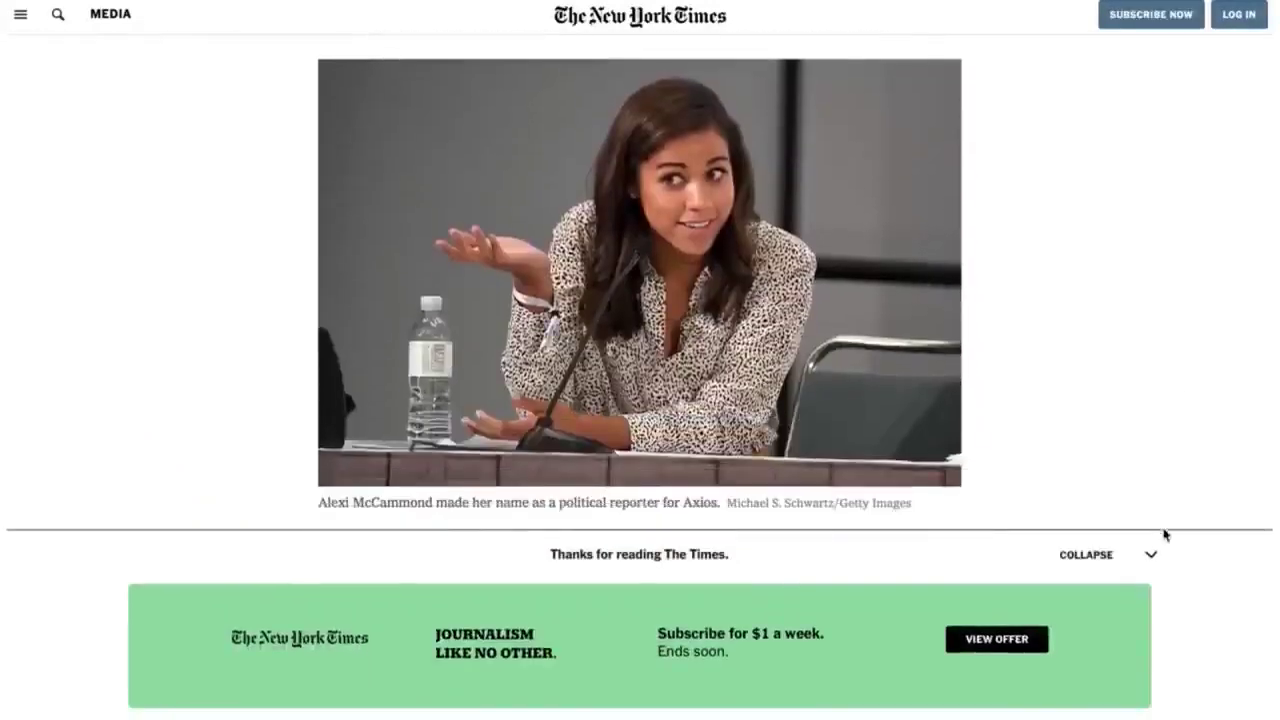
left_click(1151, 556)
scroll(1029, 480, "down", 4)
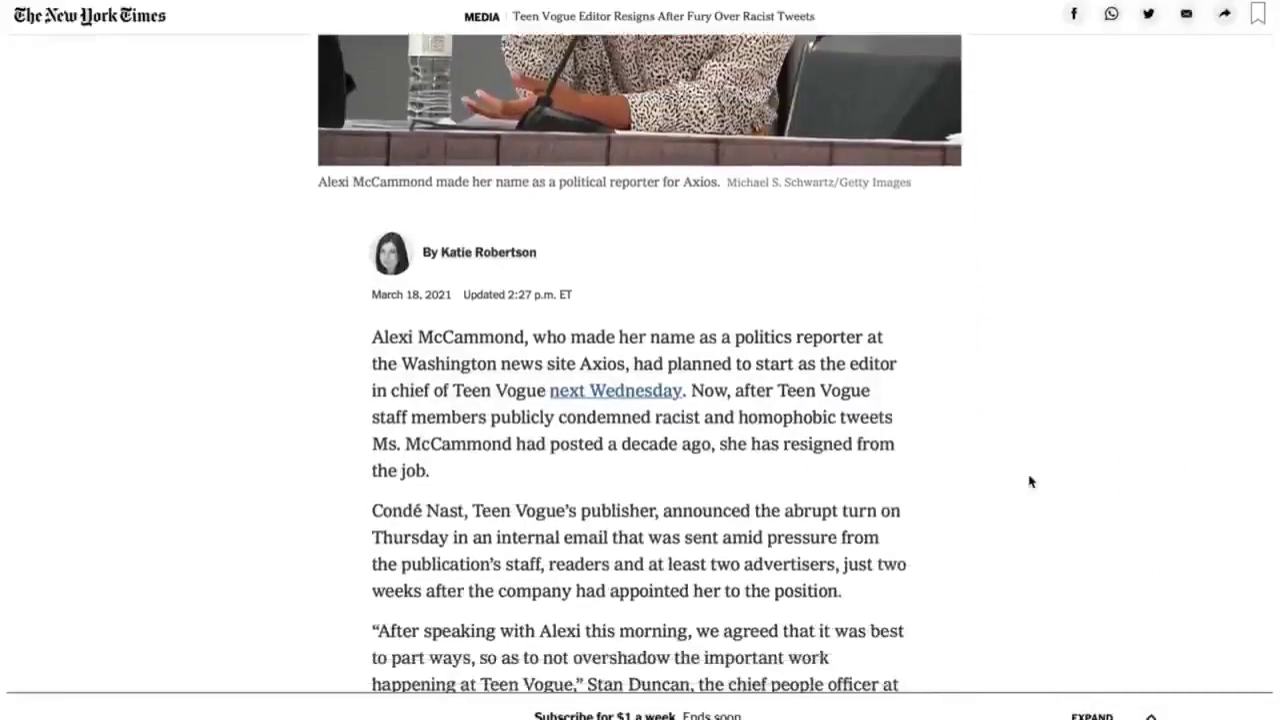
Step: Copy the article's first paragraph into QuillBot's Paraphraser and paraphrase it in Standard mode
left_click_drag(443, 434, 374, 301)
key("ctrl+c")
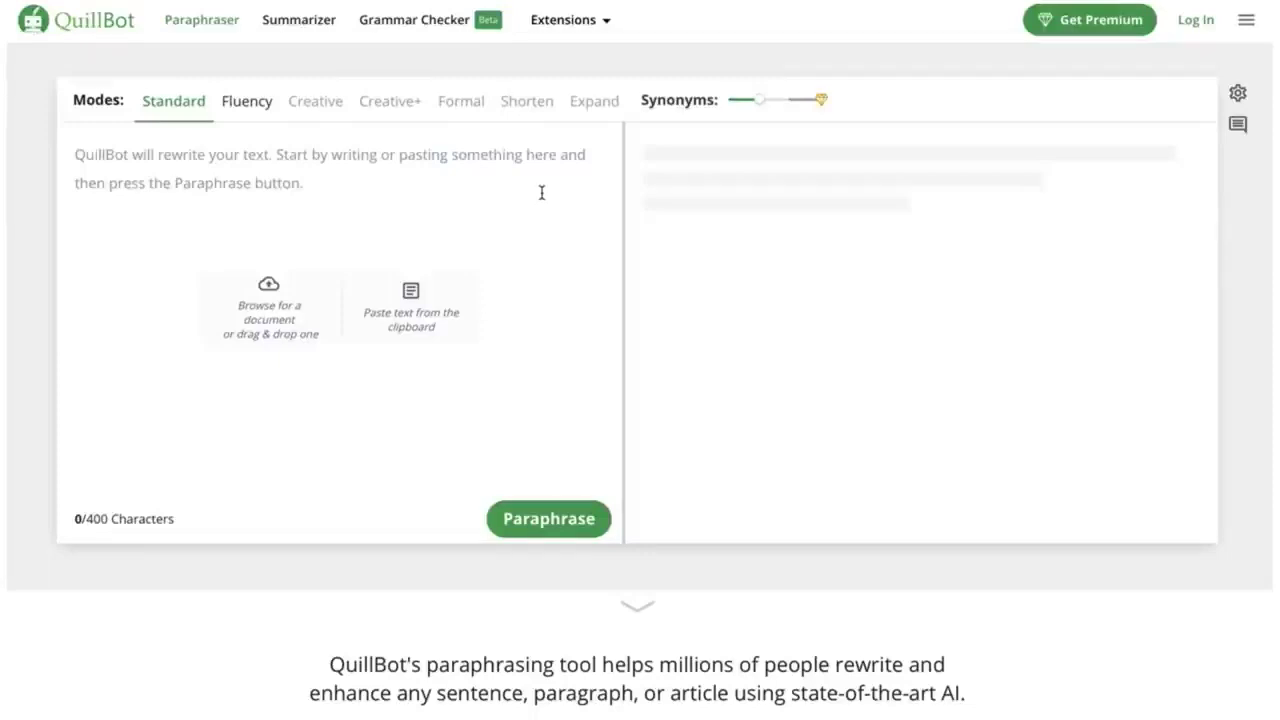
left_click(270, 158)
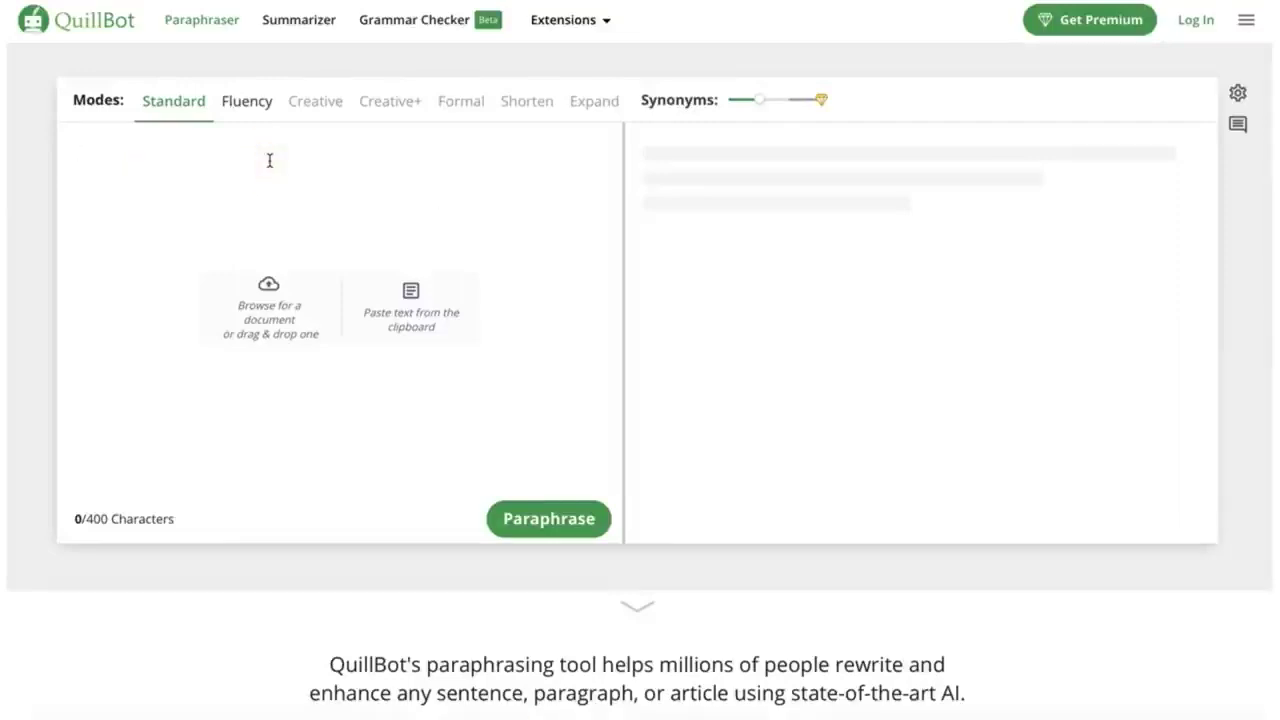
key("ctrl+v")
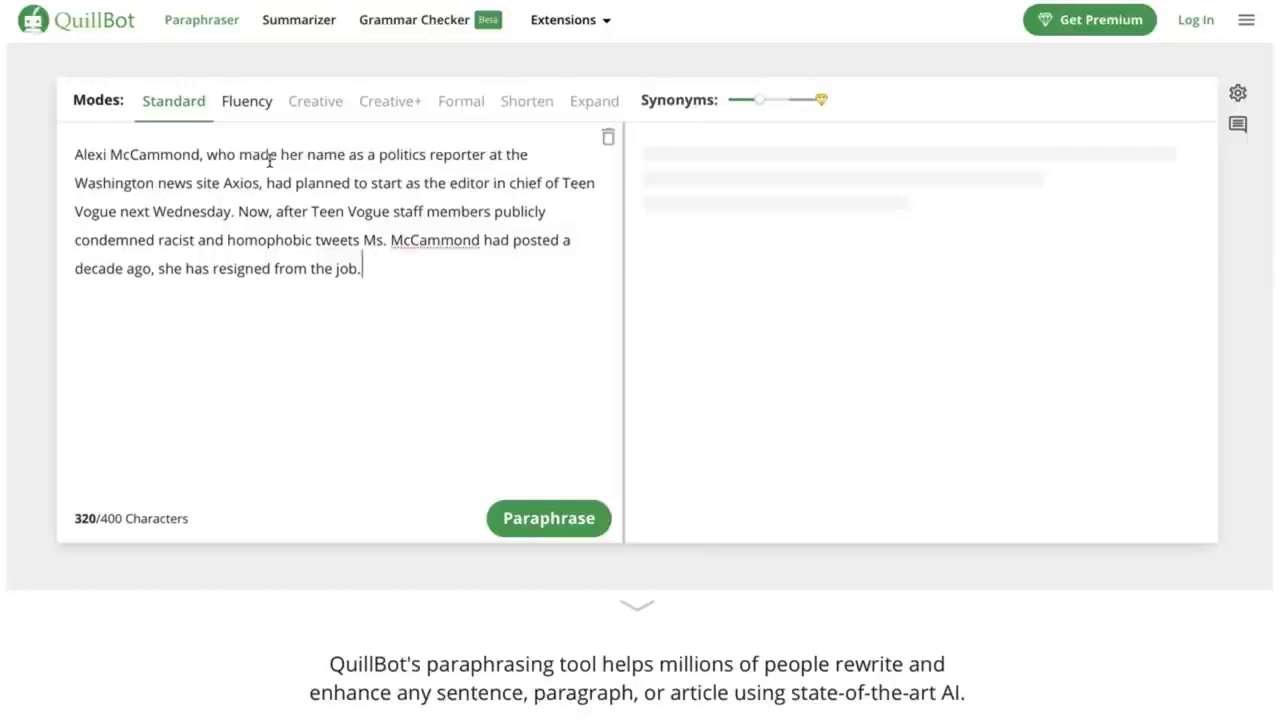
left_click(555, 520)
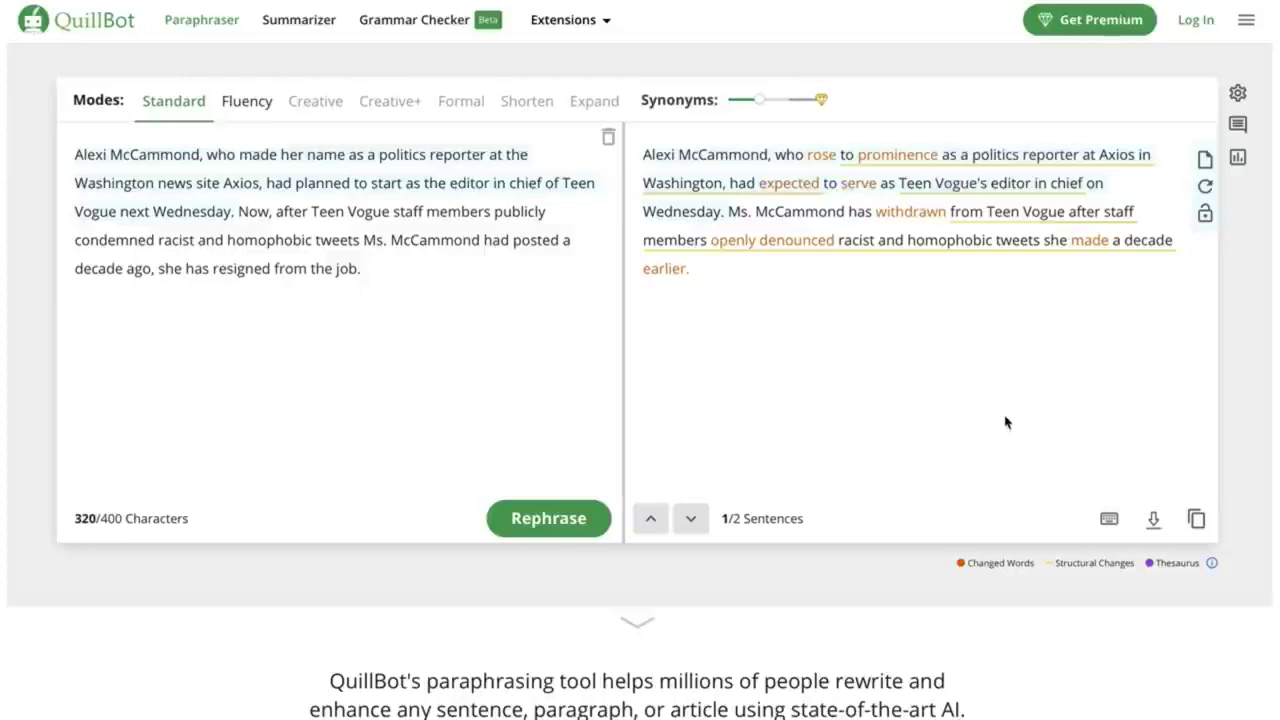
Step: Copy the whole paraphrased paragraph into the blank Google Docs document and start a new line below it
left_click_drag(714, 274, 647, 162)
key("ctrl+c")
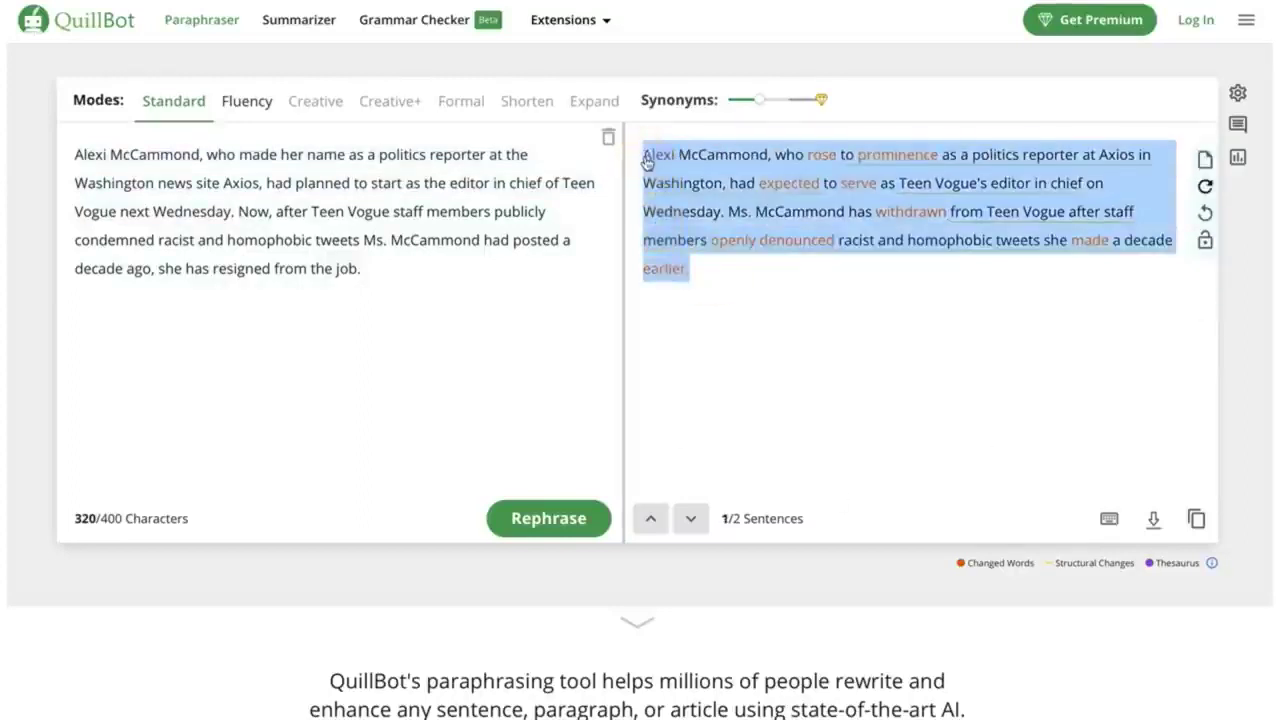
key("ctrl+Tab")
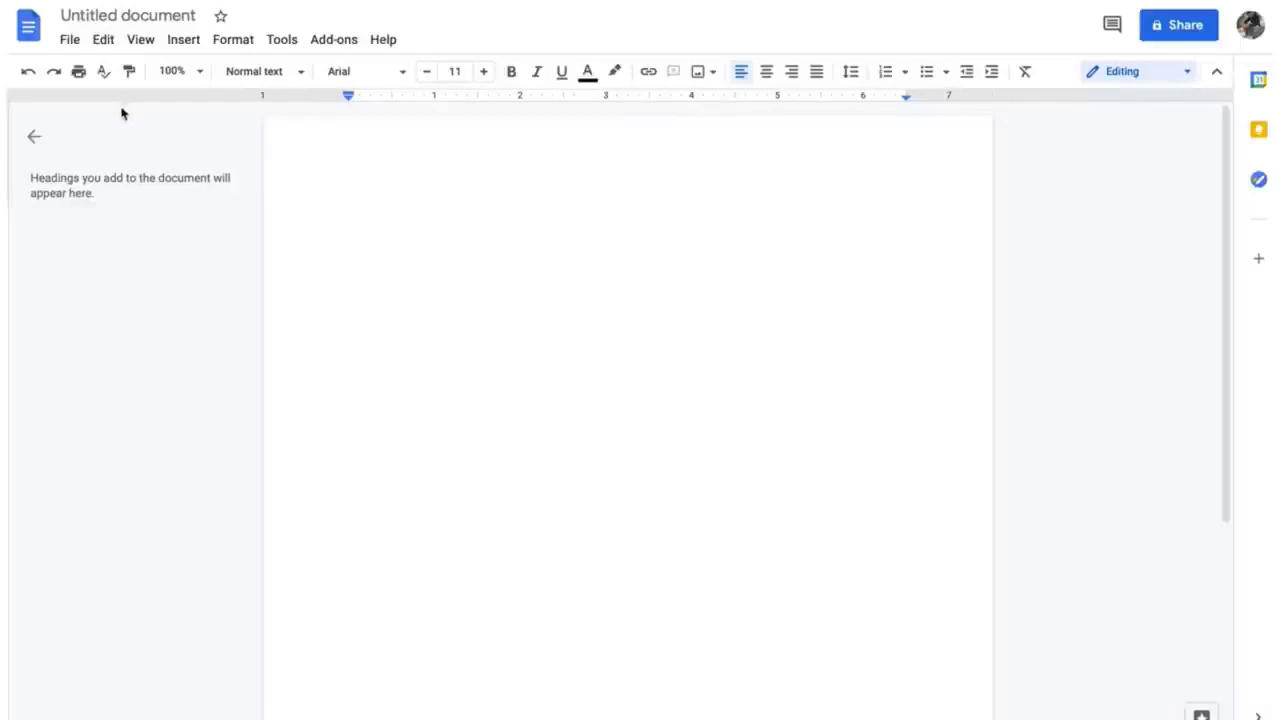
key("ctrl+v")
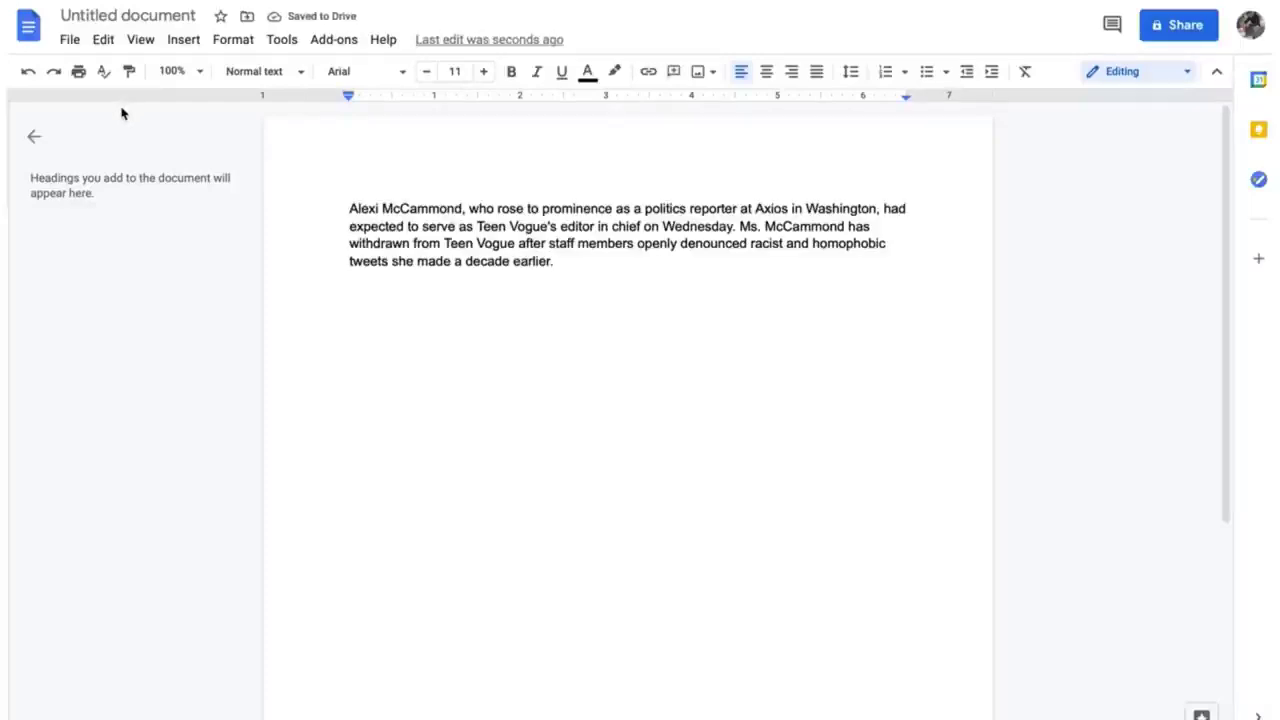
key("Return")
Step: Return to the New York Times article and copy its second paragraph, about Condé Nast announcing the abrupt turn
key("ctrl+Tab")
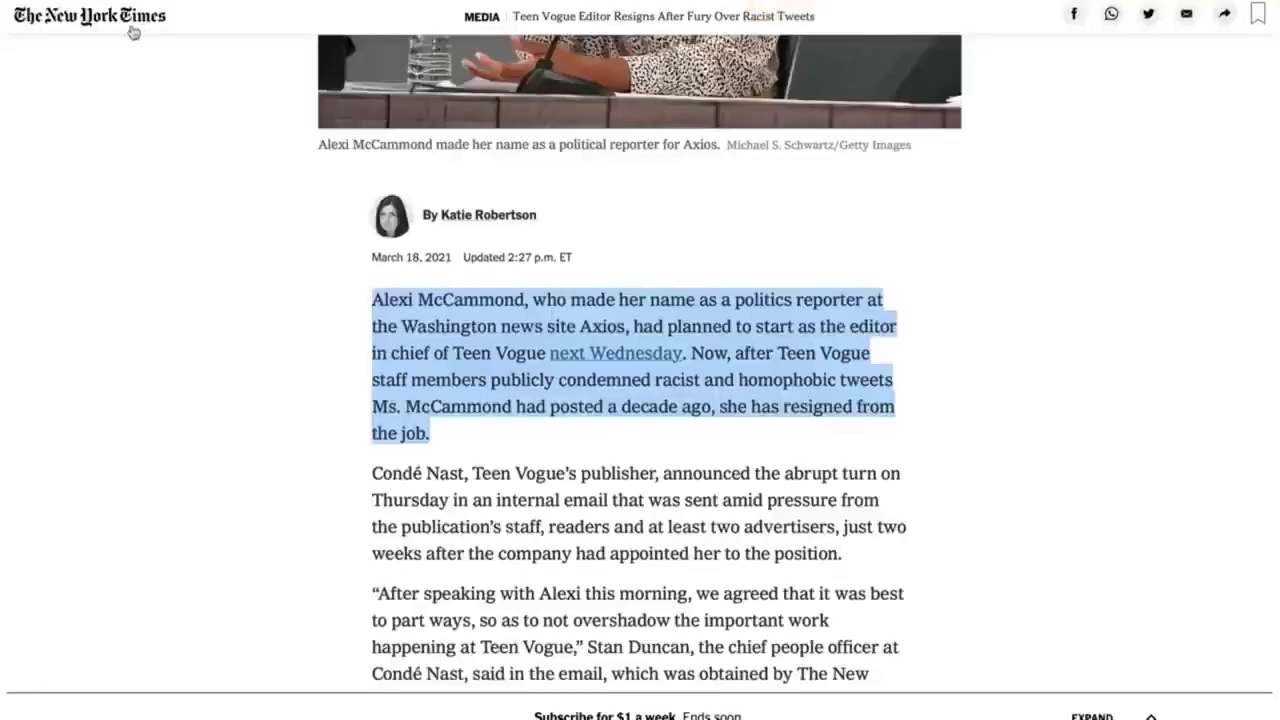
scroll(480, 643, "down", 3)
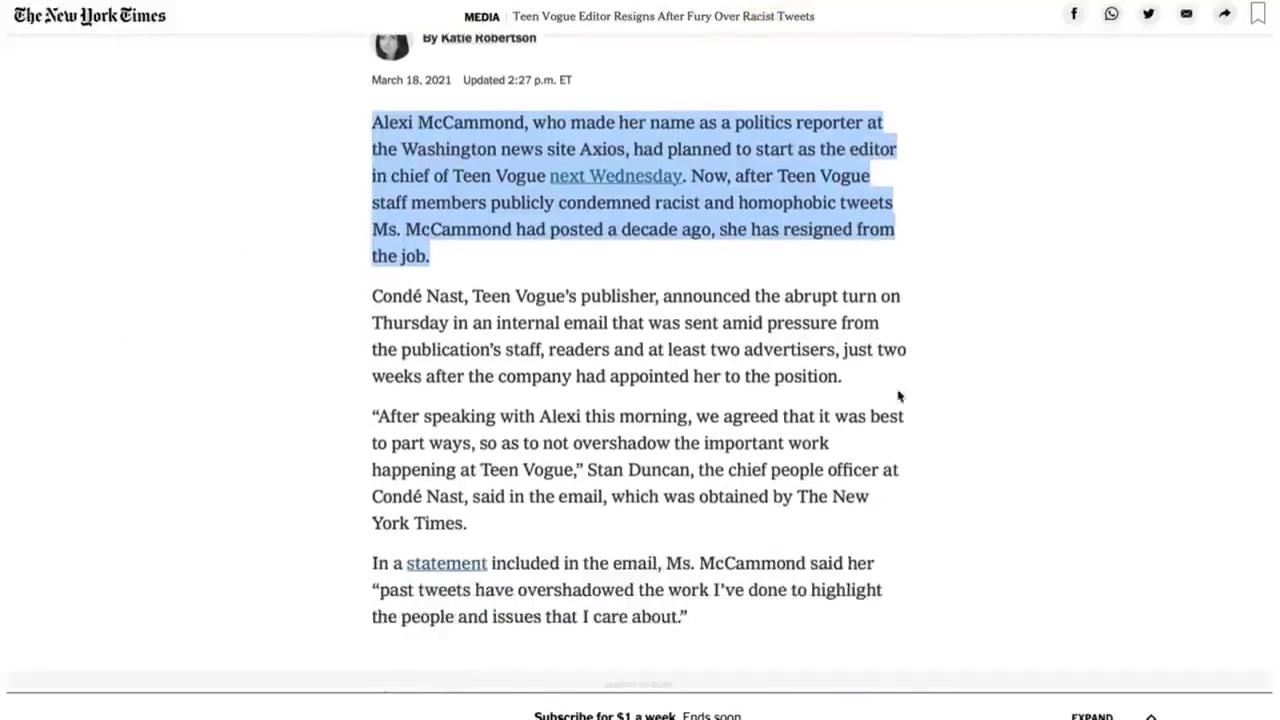
left_click_drag(849, 386, 379, 299)
key("ctrl+c")
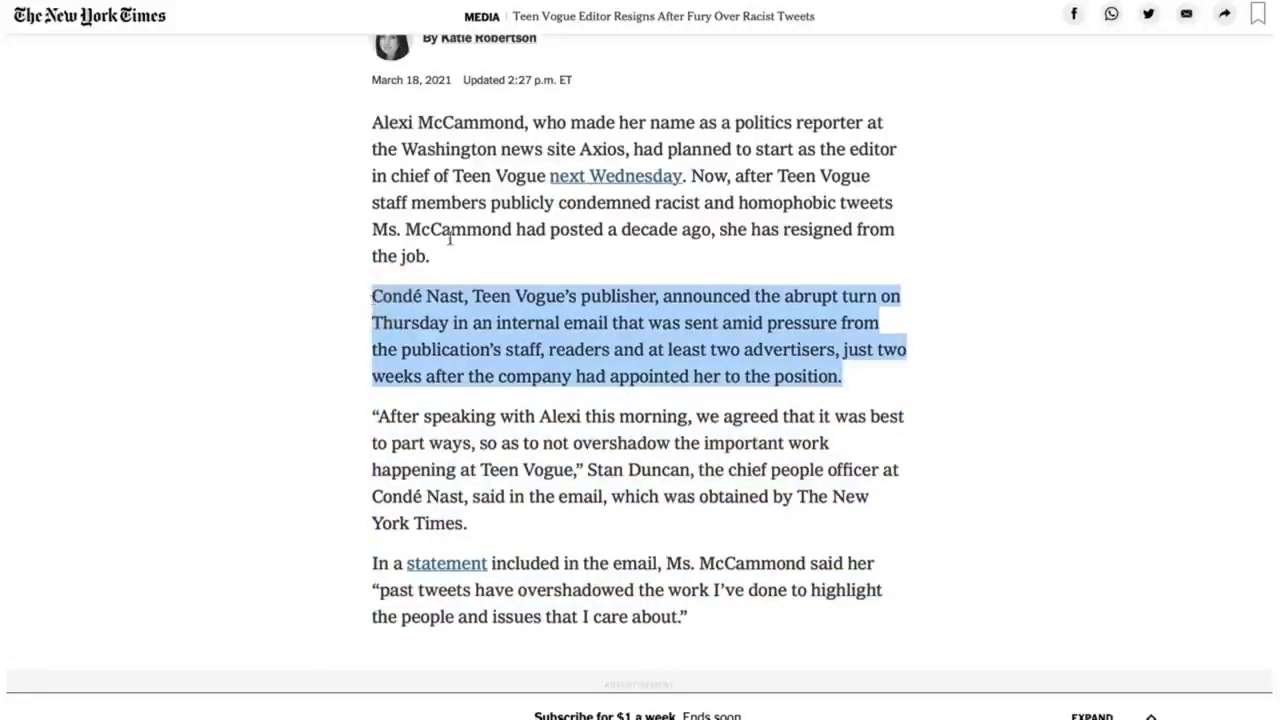
Step: Switch to QuillBot and paste the copied second paragraph beneath the existing source text, separated by a blank line
mouse_move(866, 20)
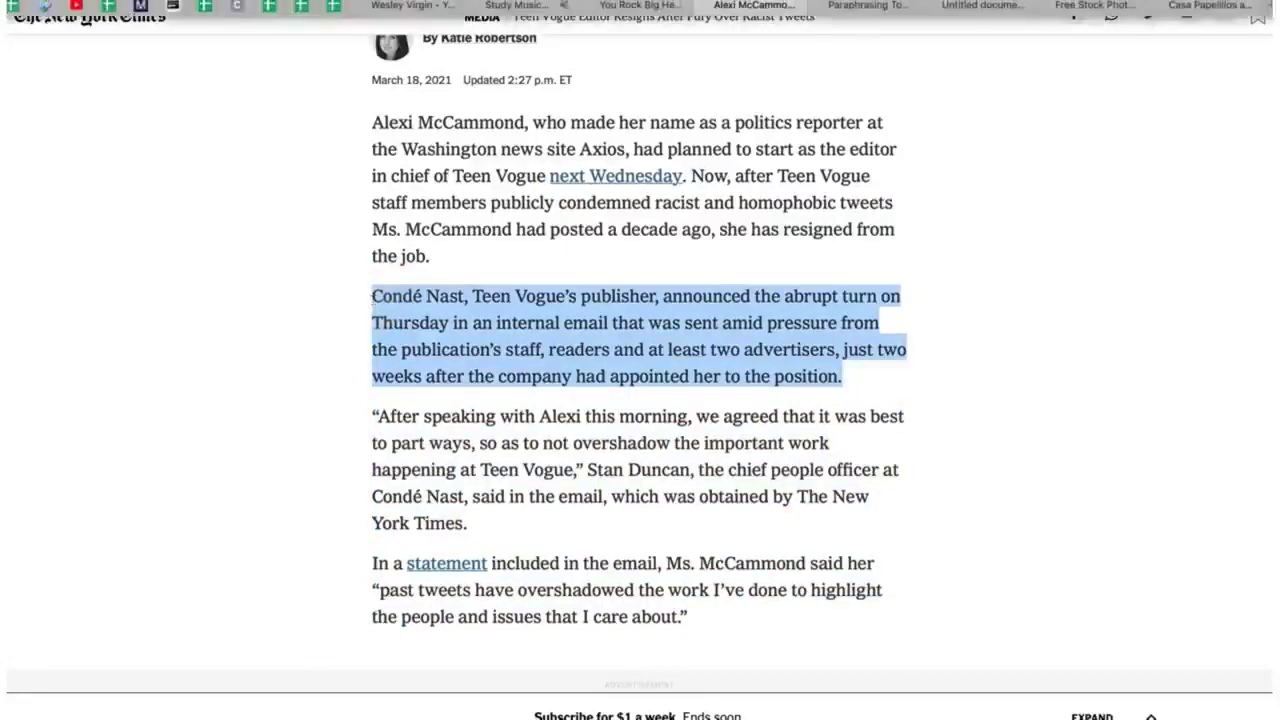
left_click(866, 8)
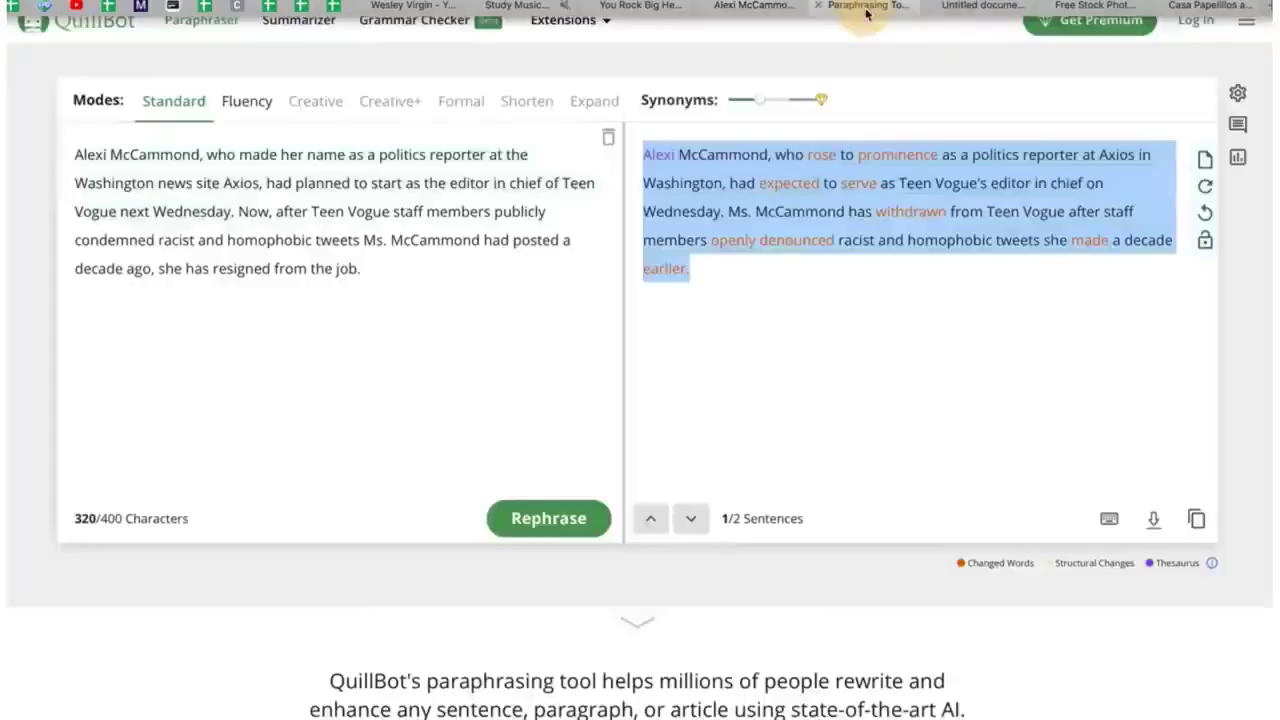
left_click(439, 277)
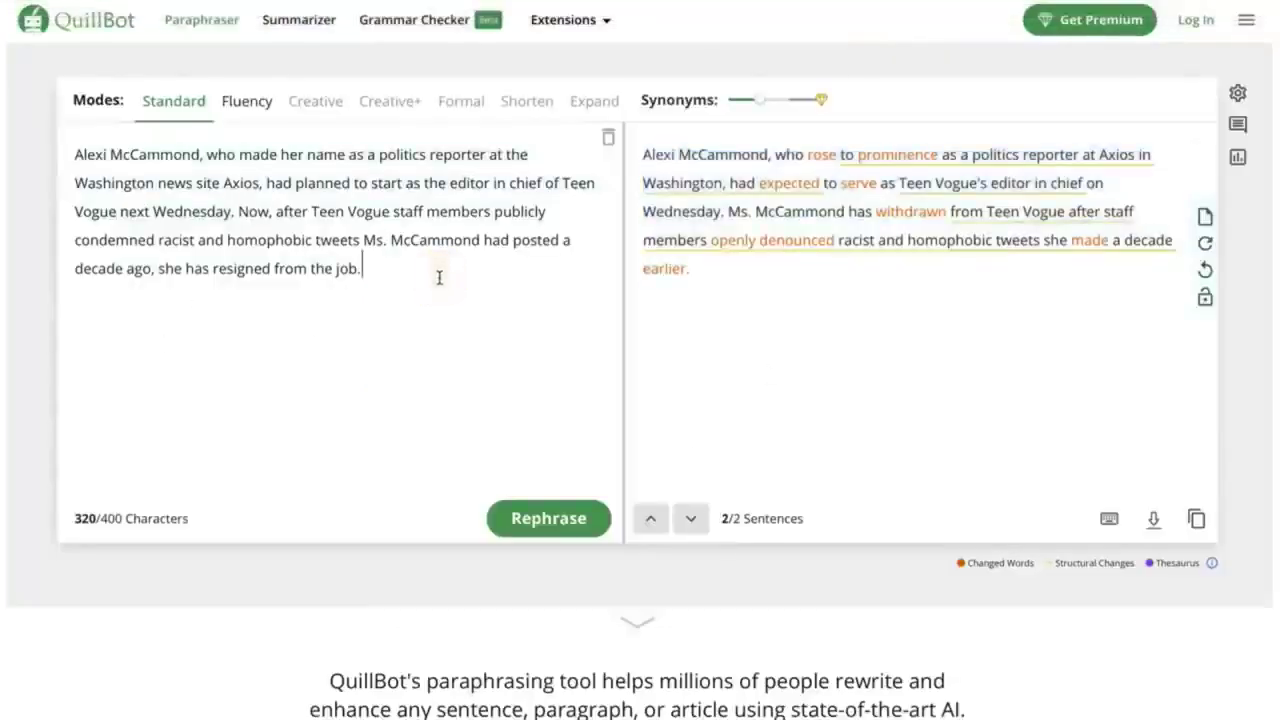
key("Return")
key("Return")
key("ctrl+v")
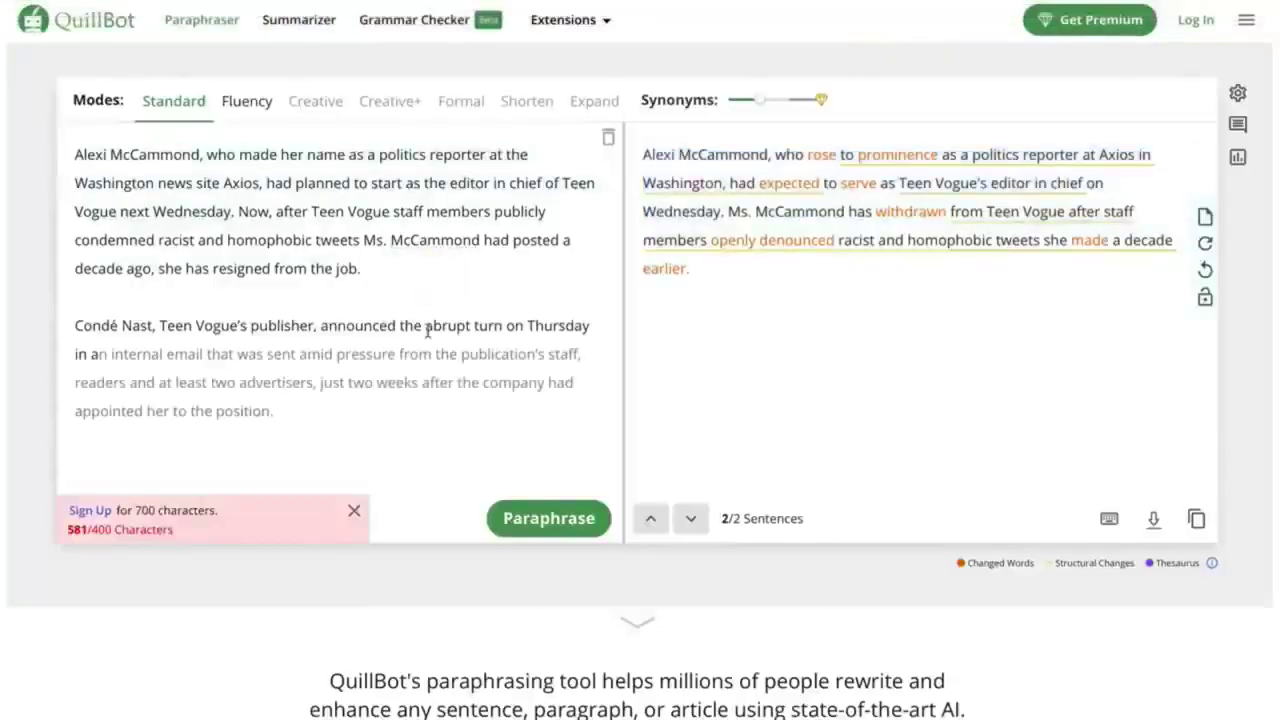
Step: Delete the first paragraph from the source text and paraphrase the remaining Condé Nast paragraph in Standard mode
left_click_drag(369, 268, 40, 214)
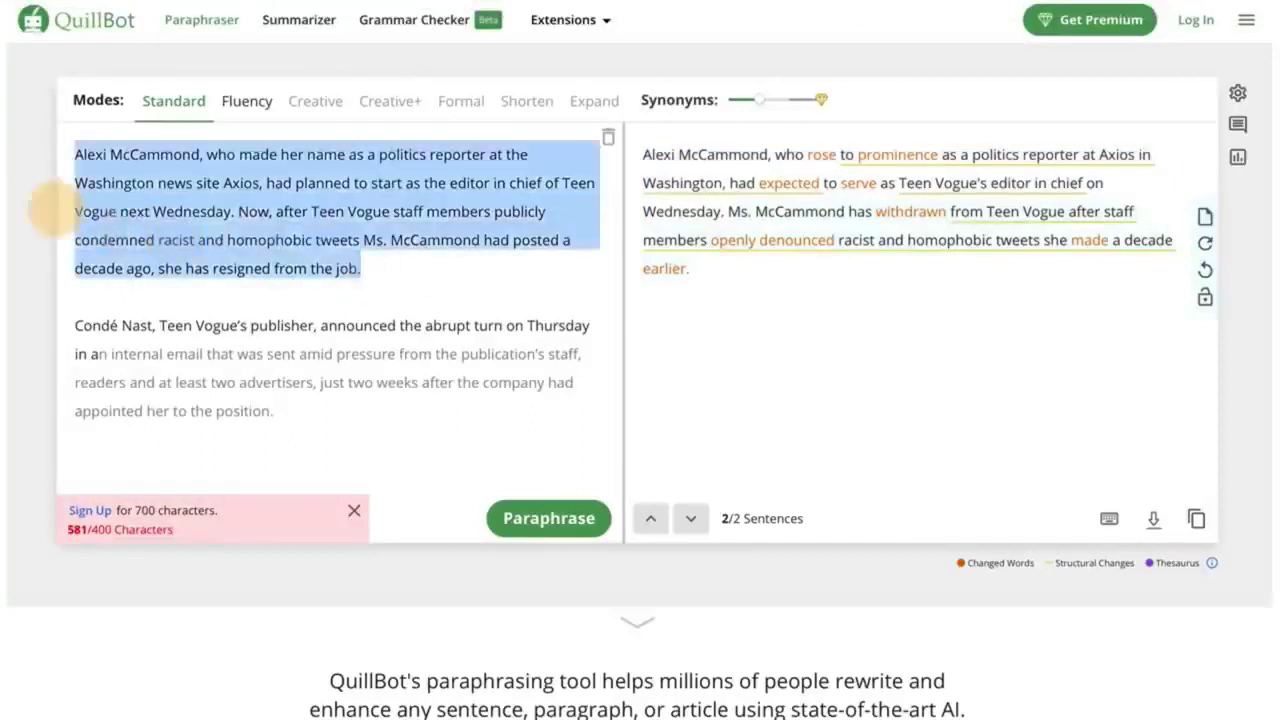
key("BackSpace")
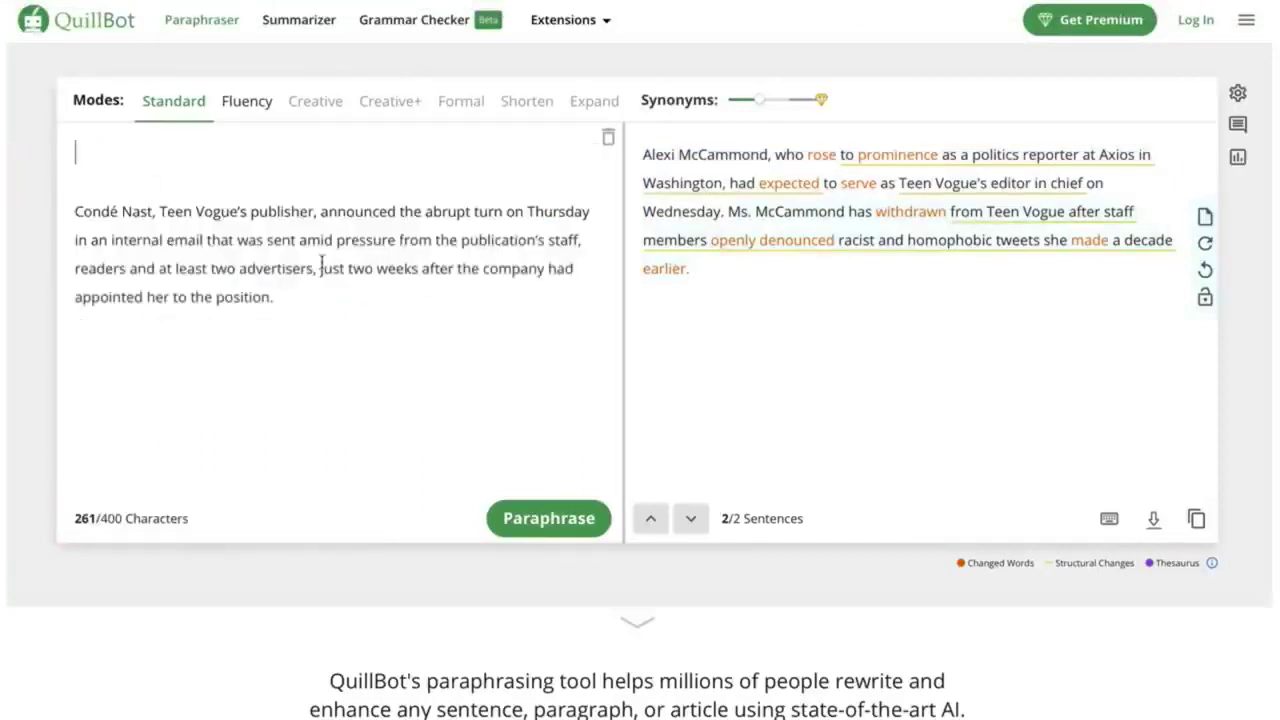
left_click(518, 516)
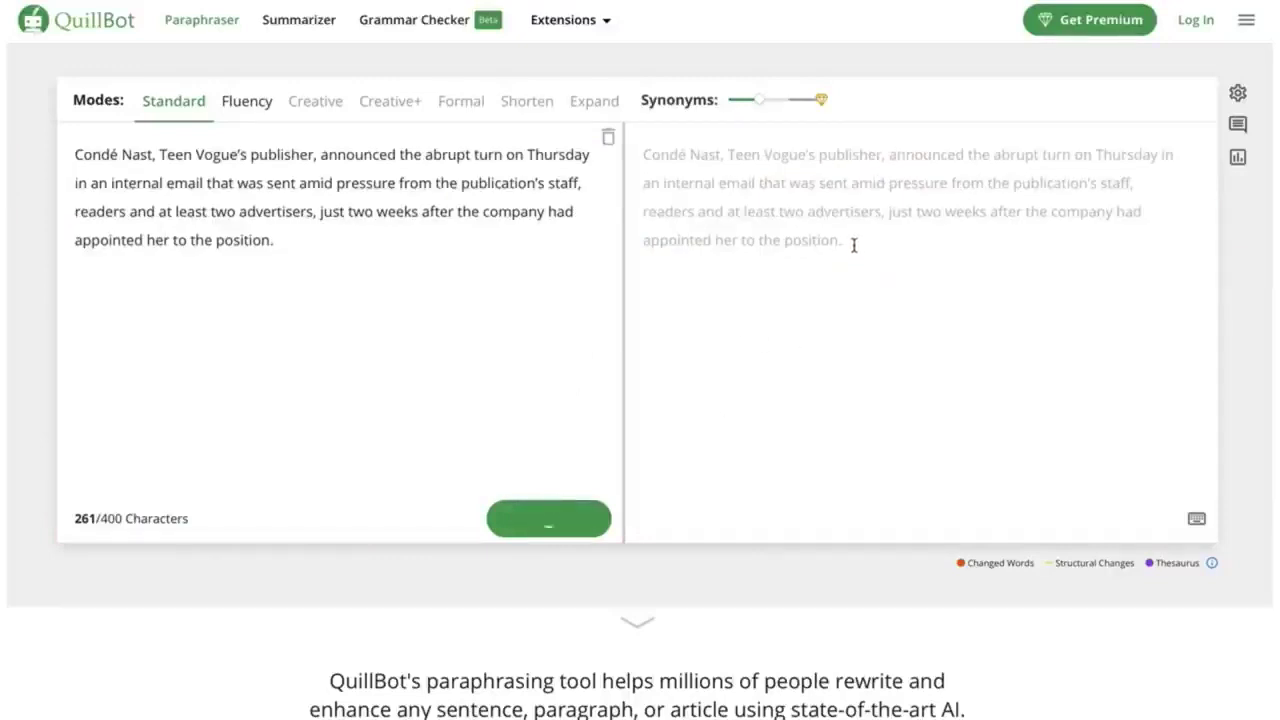
Step: Copy the whole paraphrased Condé Nast paragraph and paste it below the first paragraph in the Google Docs document
left_click_drag(852, 245, 620, 157)
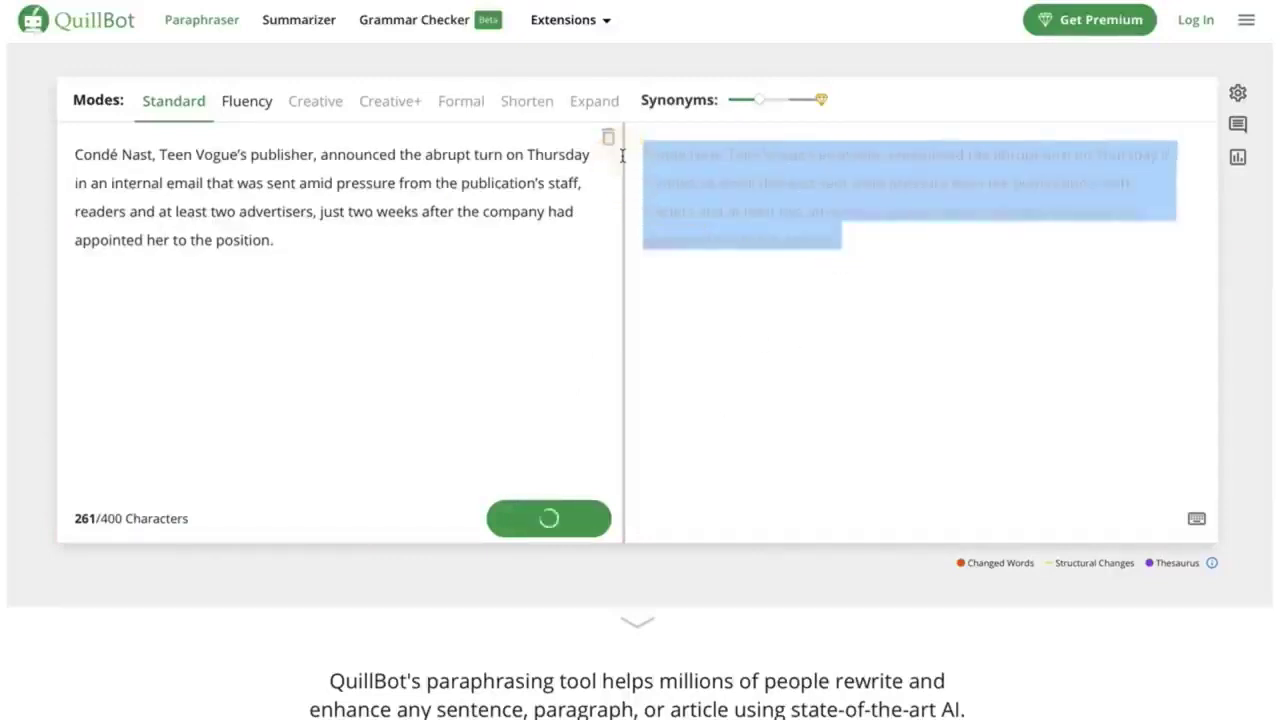
left_click_drag(1104, 212, 602, 150)
key("ctrl+c")
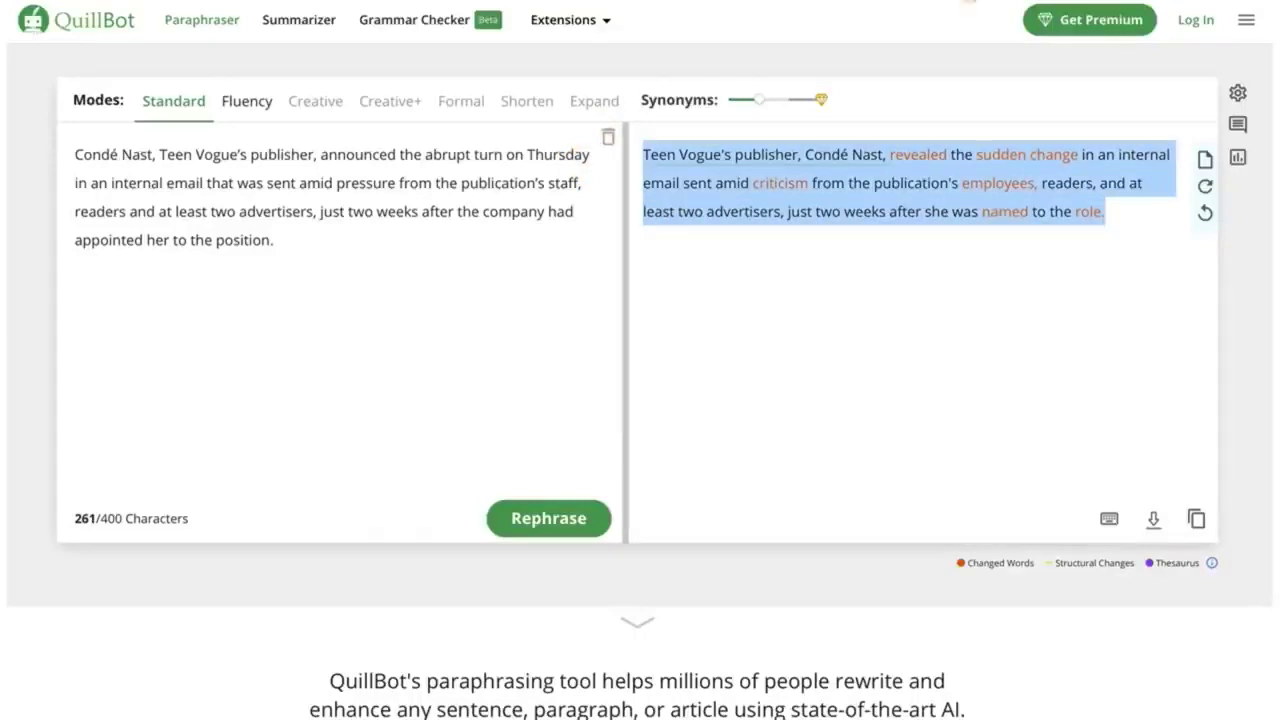
key("ctrl+Tab")
key("ctrl+v")
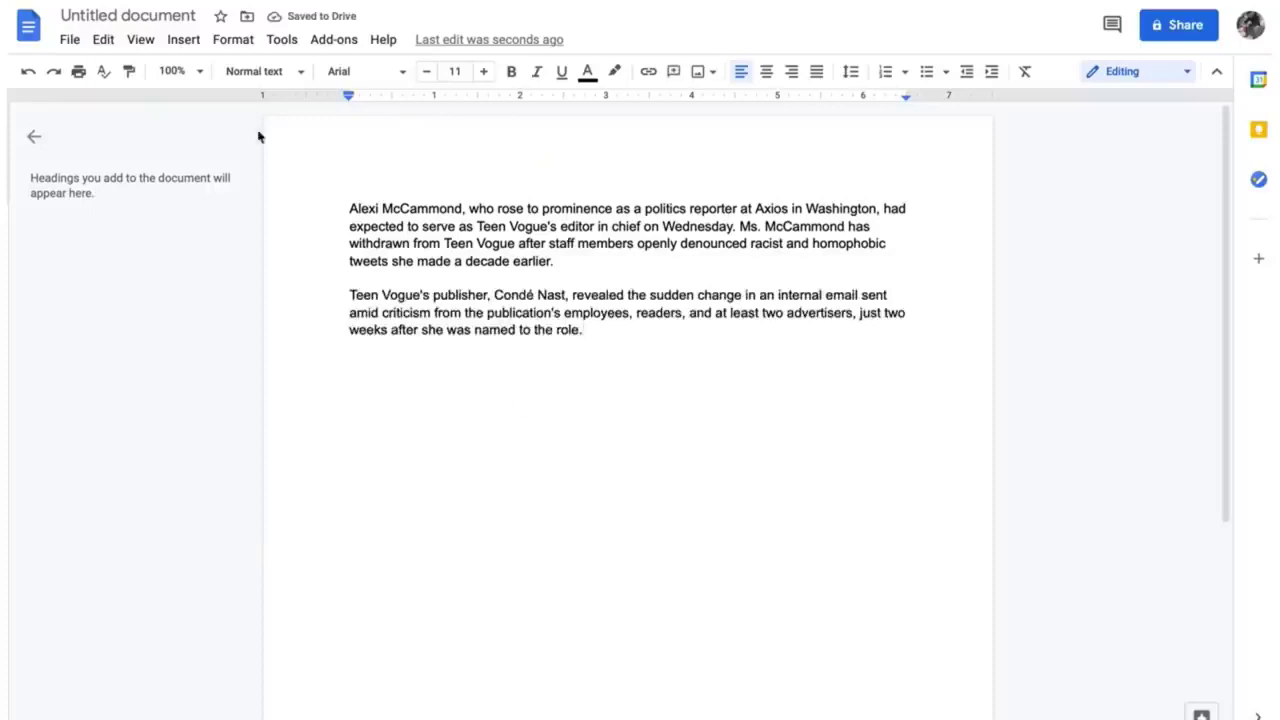
Step: Rename the document as "you rock"
left_click(135, 14)
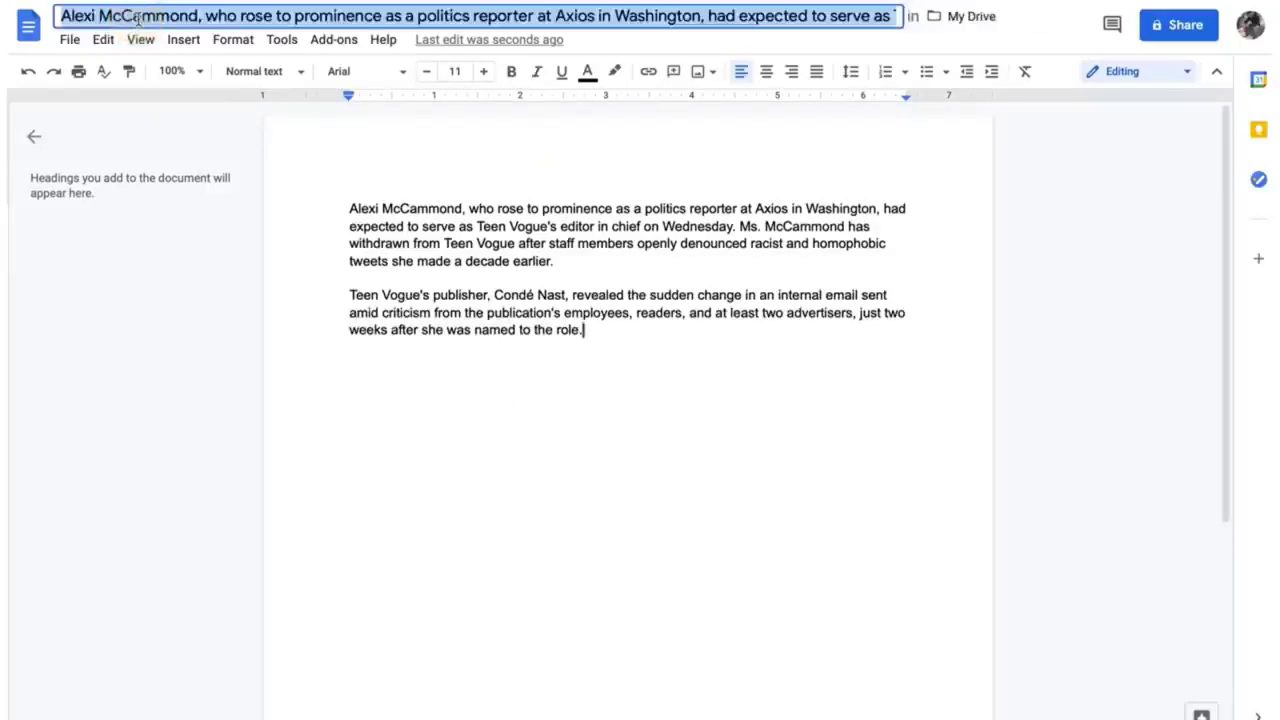
type("you rock")
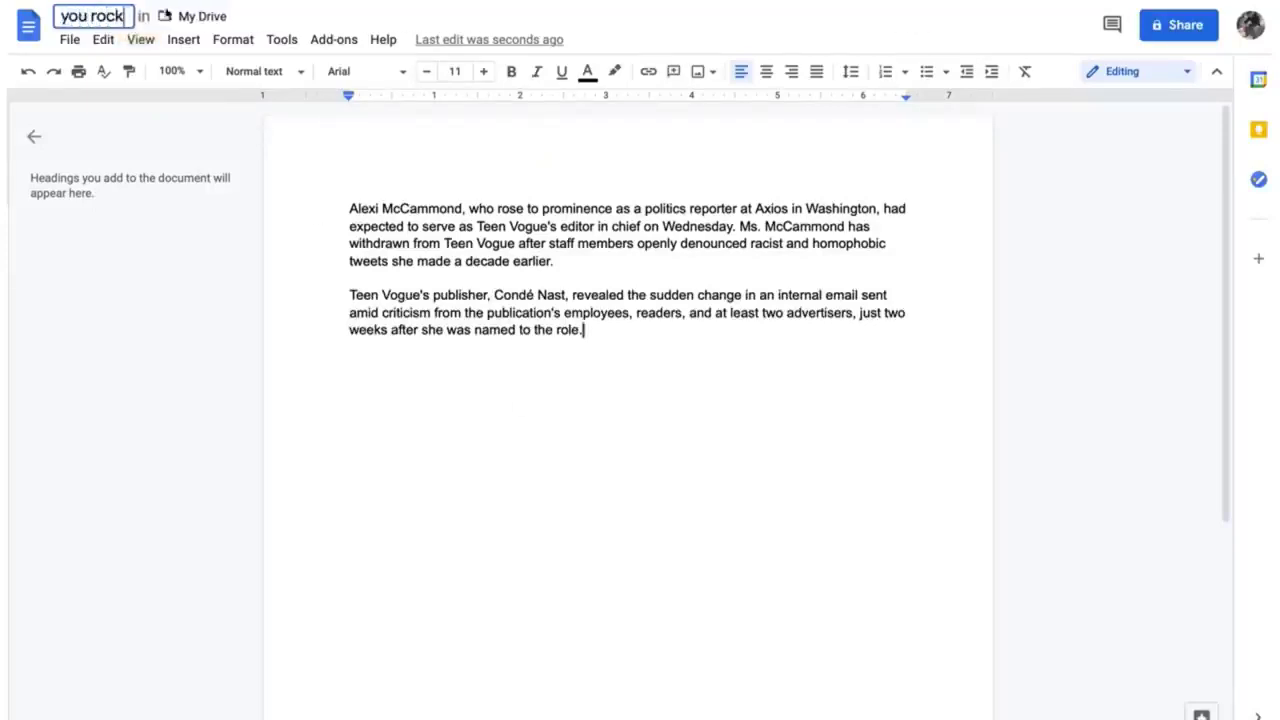
left_click(403, 275)
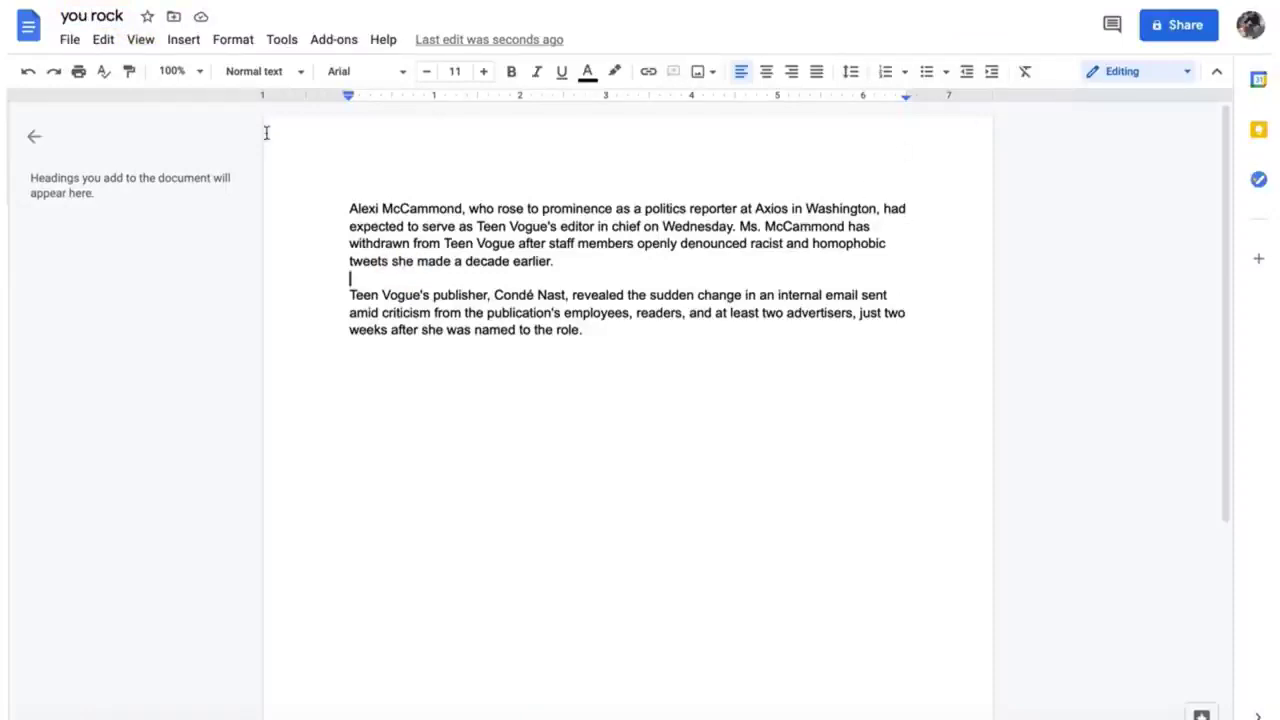
Step: Download the "you rock" document in Microsoft Word (.docx) format
left_click(69, 39)
mouse_move(103, 39)
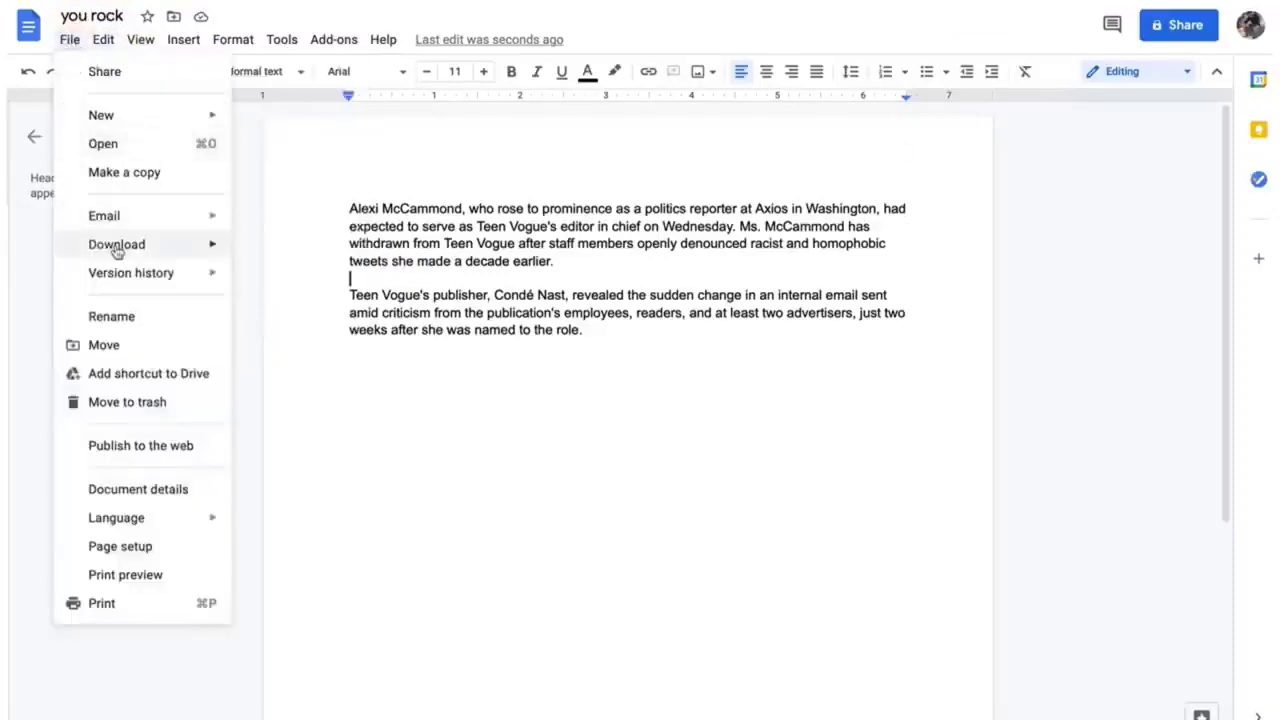
mouse_move(117, 249)
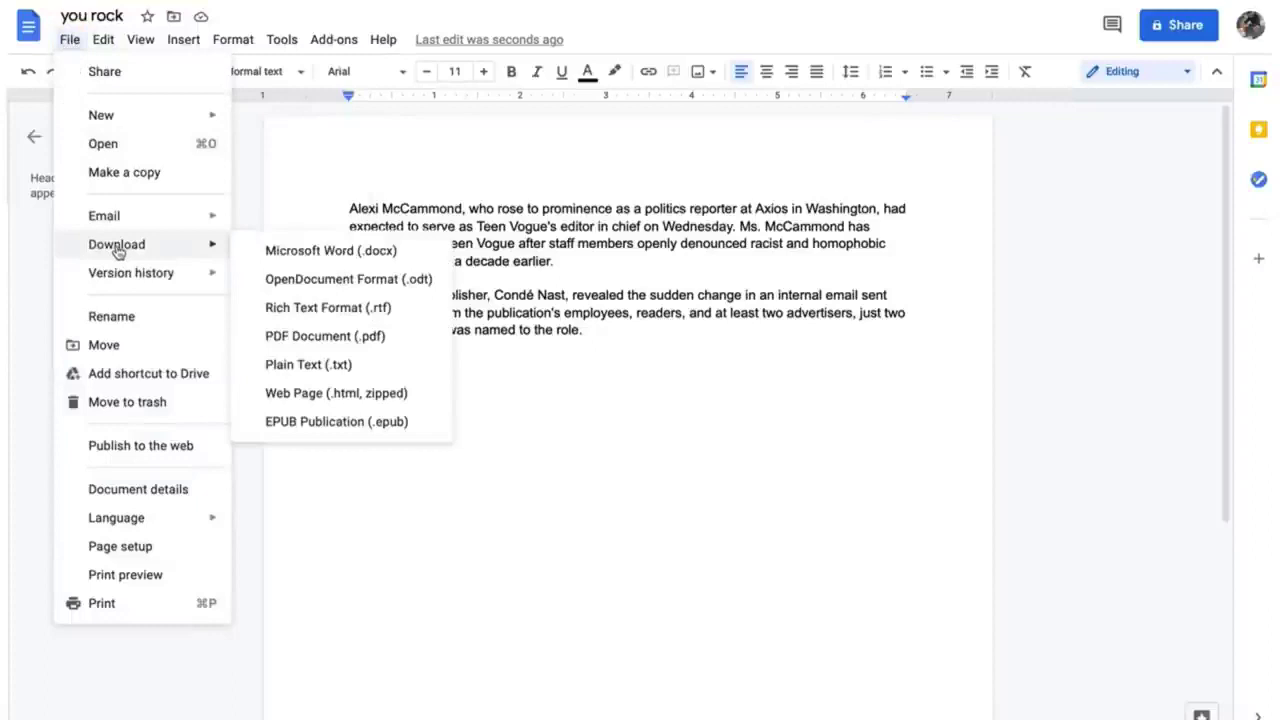
left_click(388, 257)
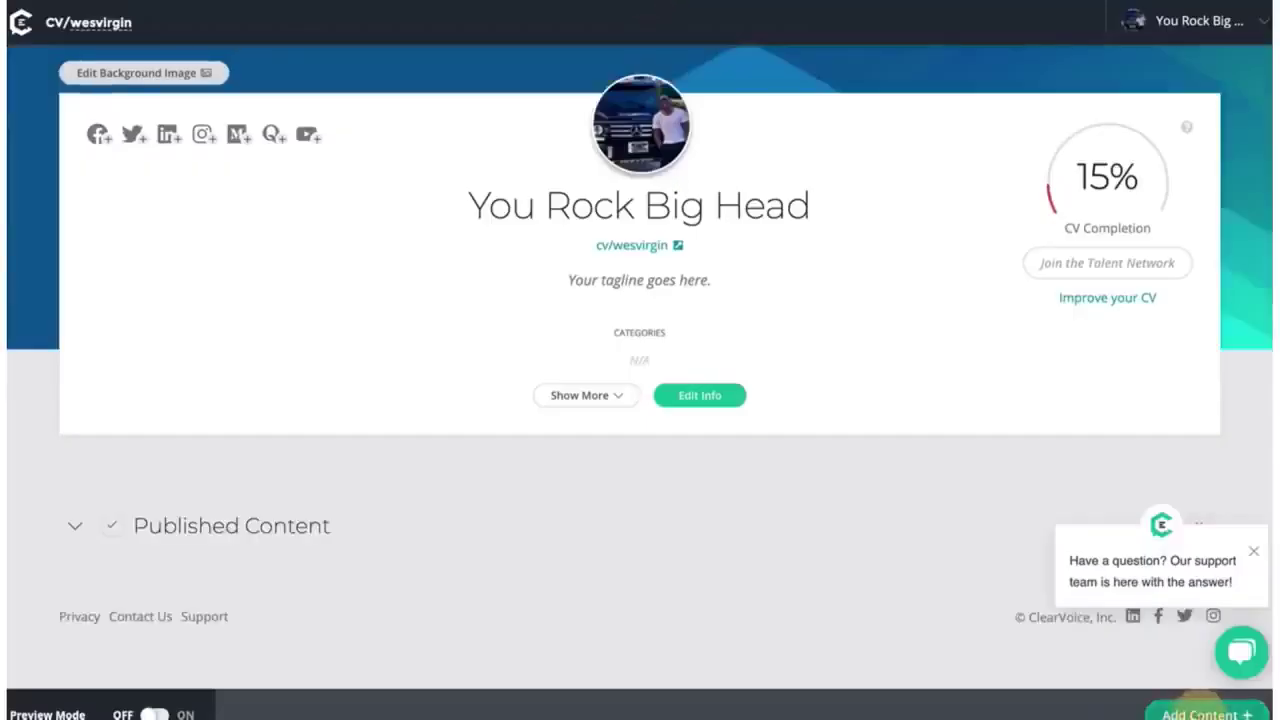
Step: Switch to the ClearVoice CV, start adding content, and try to upload the Word document from the Downloads folder
left_click(1200, 714)
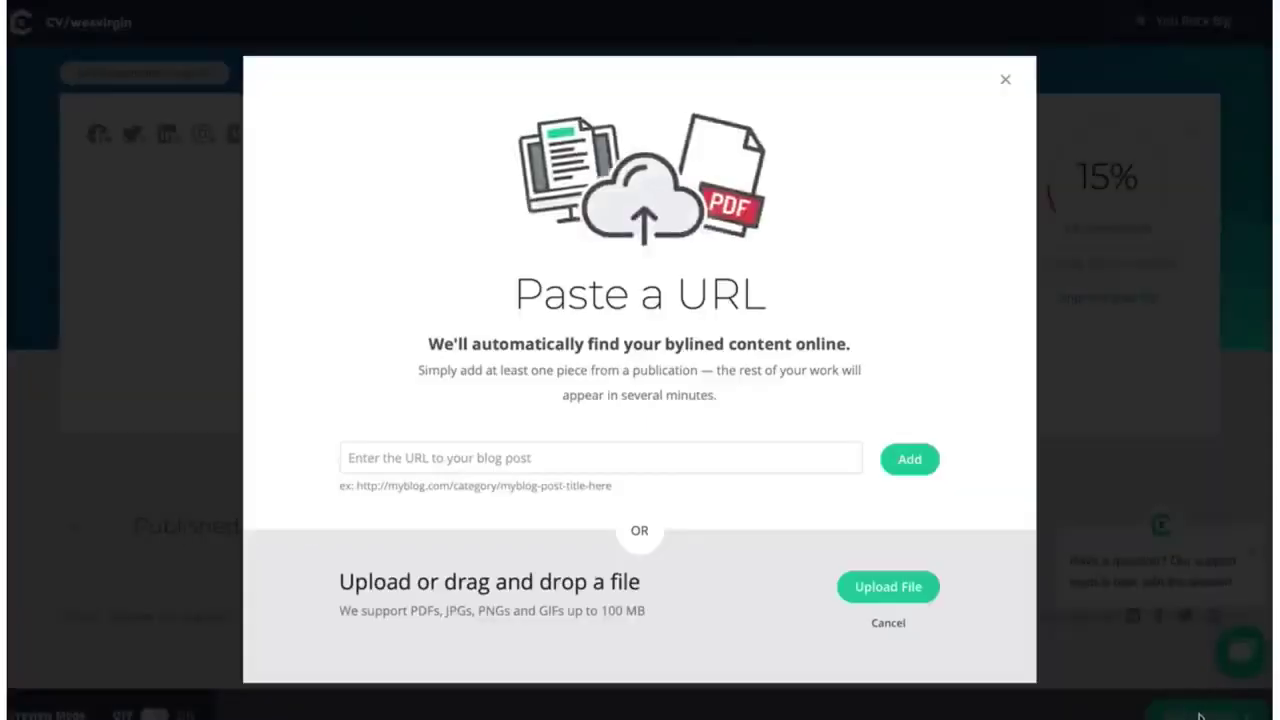
left_click(883, 590)
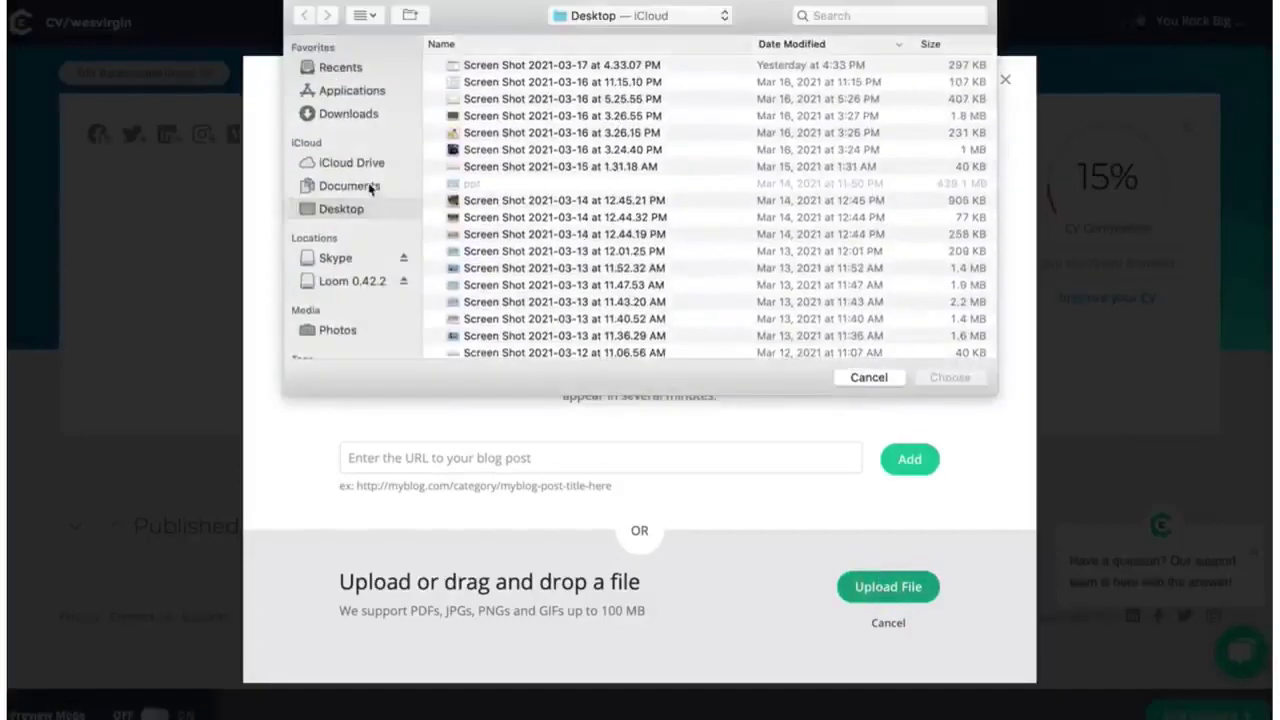
left_click(357, 117)
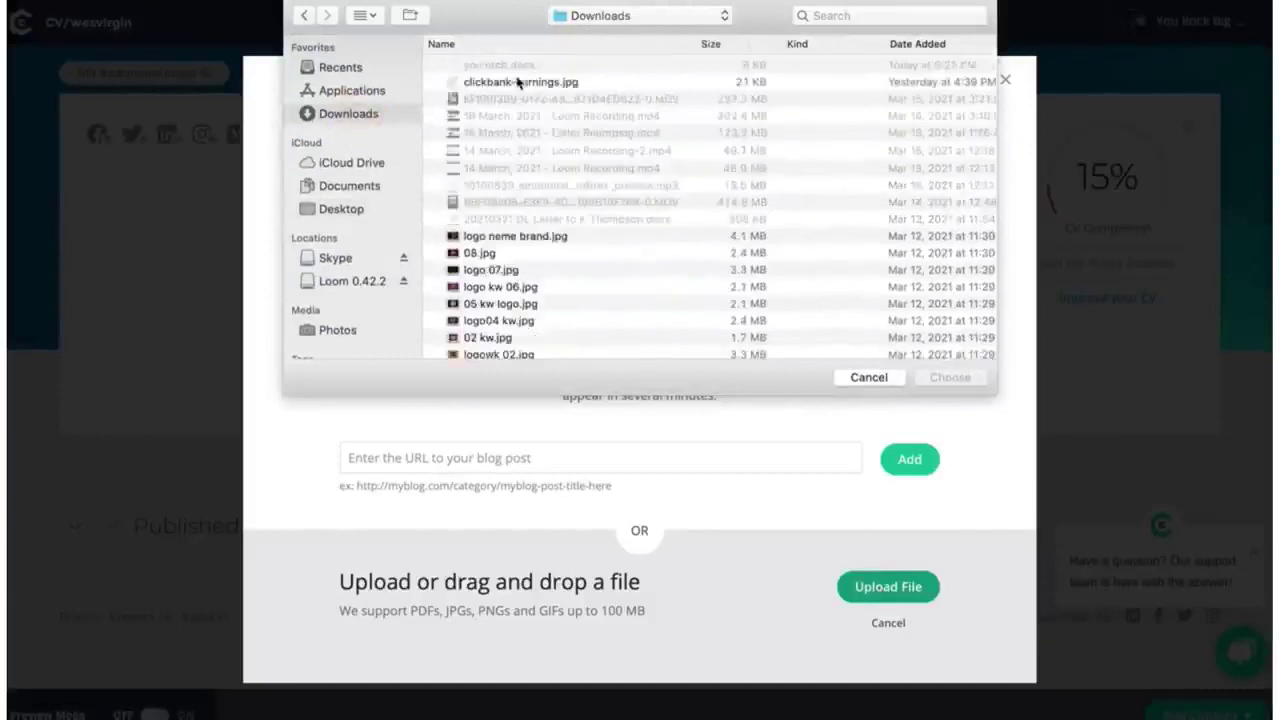
scroll(528, 100, "up", 1)
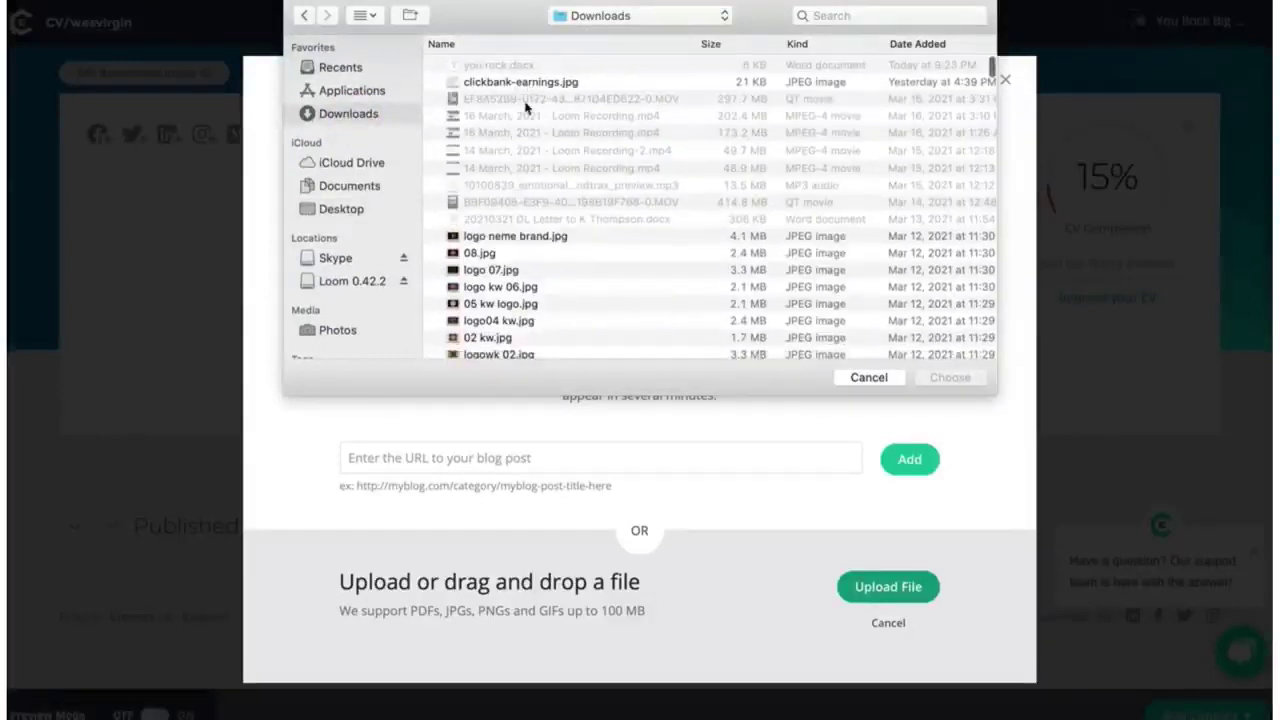
left_click(870, 378)
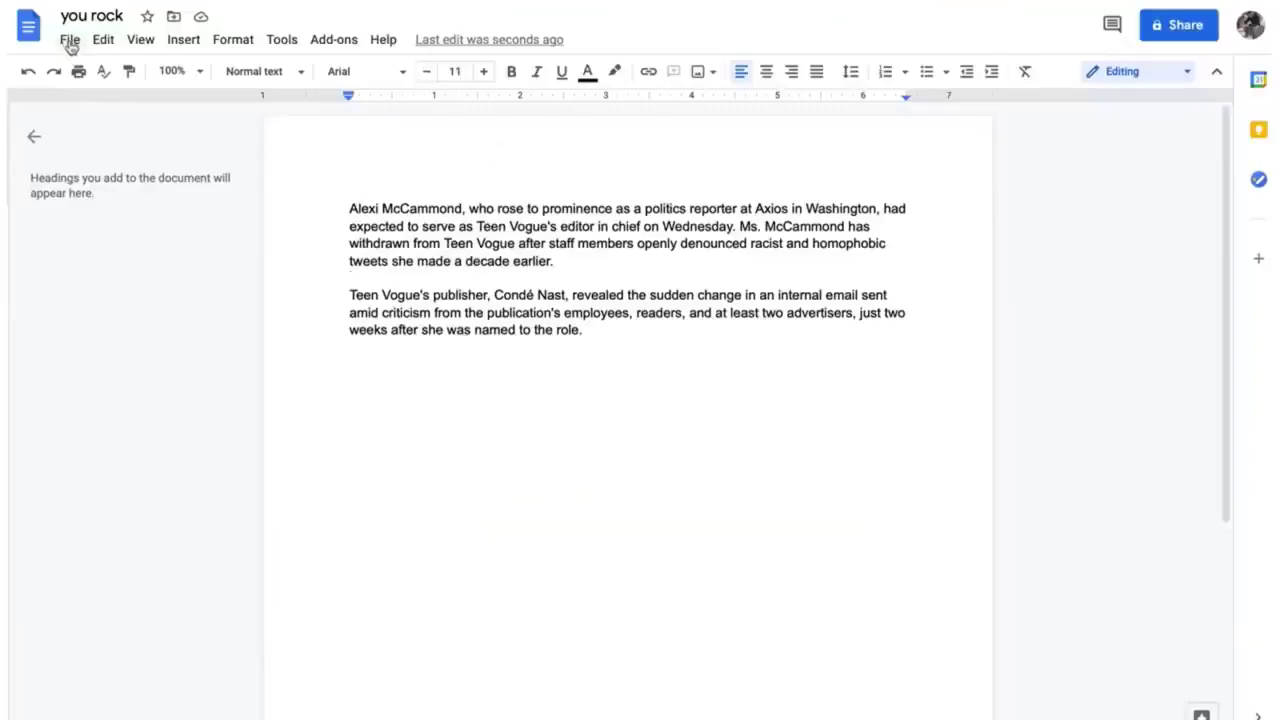
Step: Return to Google Docs and download the "you rock" document in PDF format
left_click(70, 42)
mouse_move(142, 237)
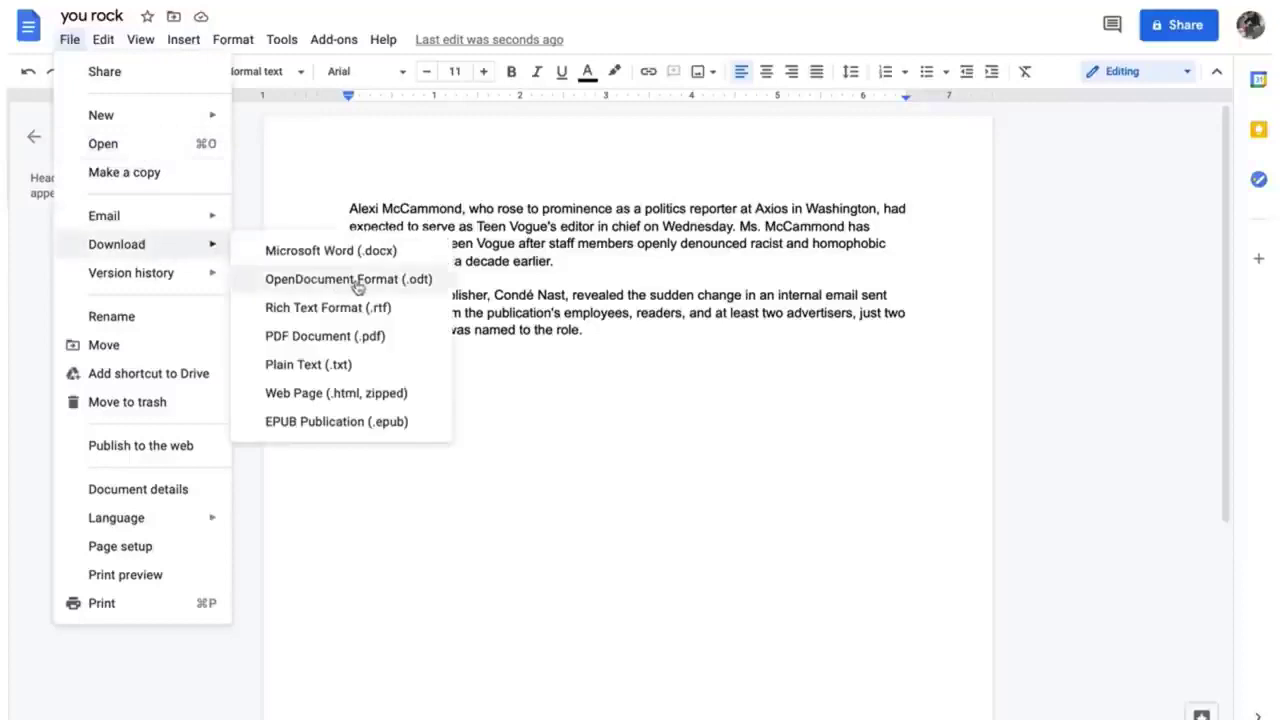
left_click(372, 335)
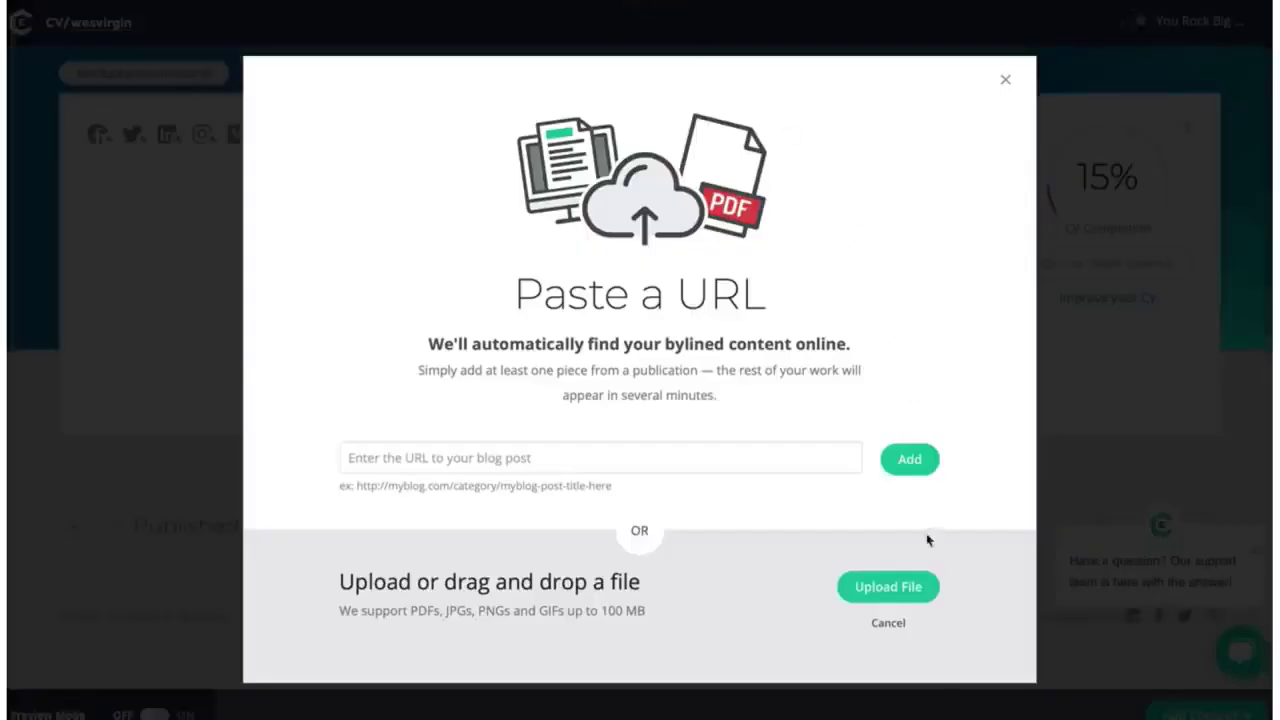
Step: Go back to ClearVoice's content dialog and upload "you rock.pdf" from the Downloads folder
left_click(905, 588)
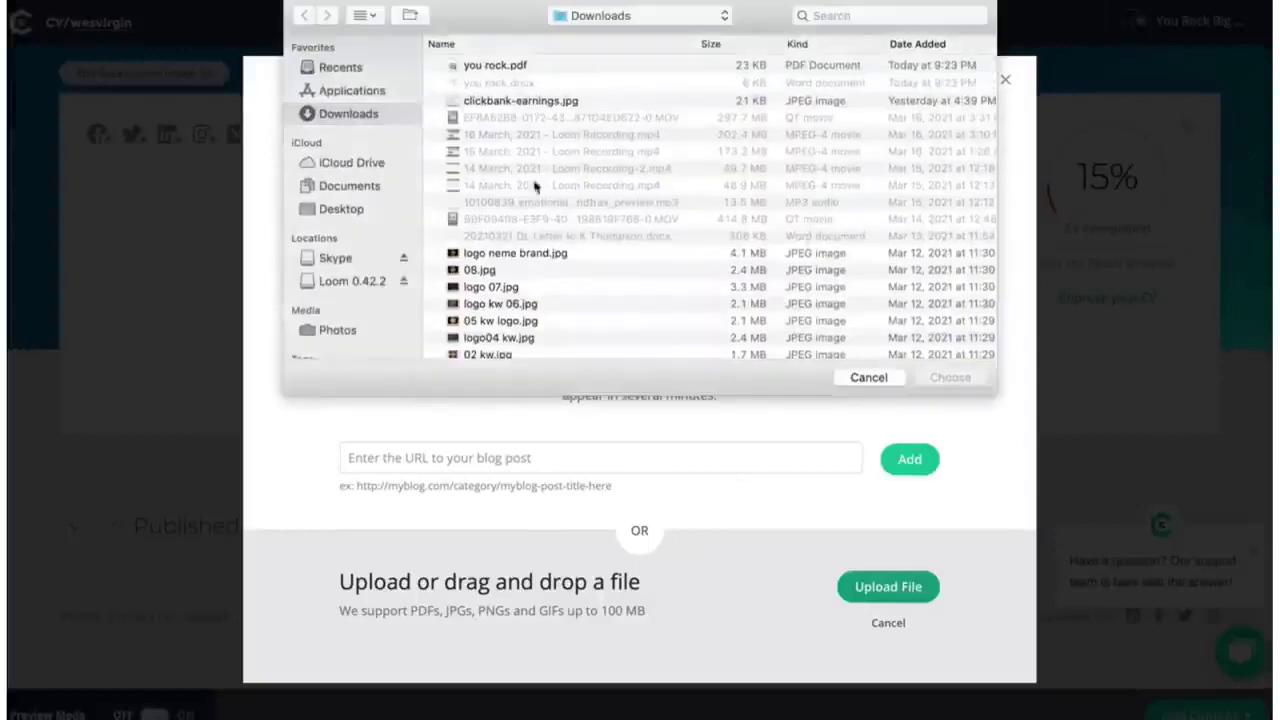
left_click(470, 66)
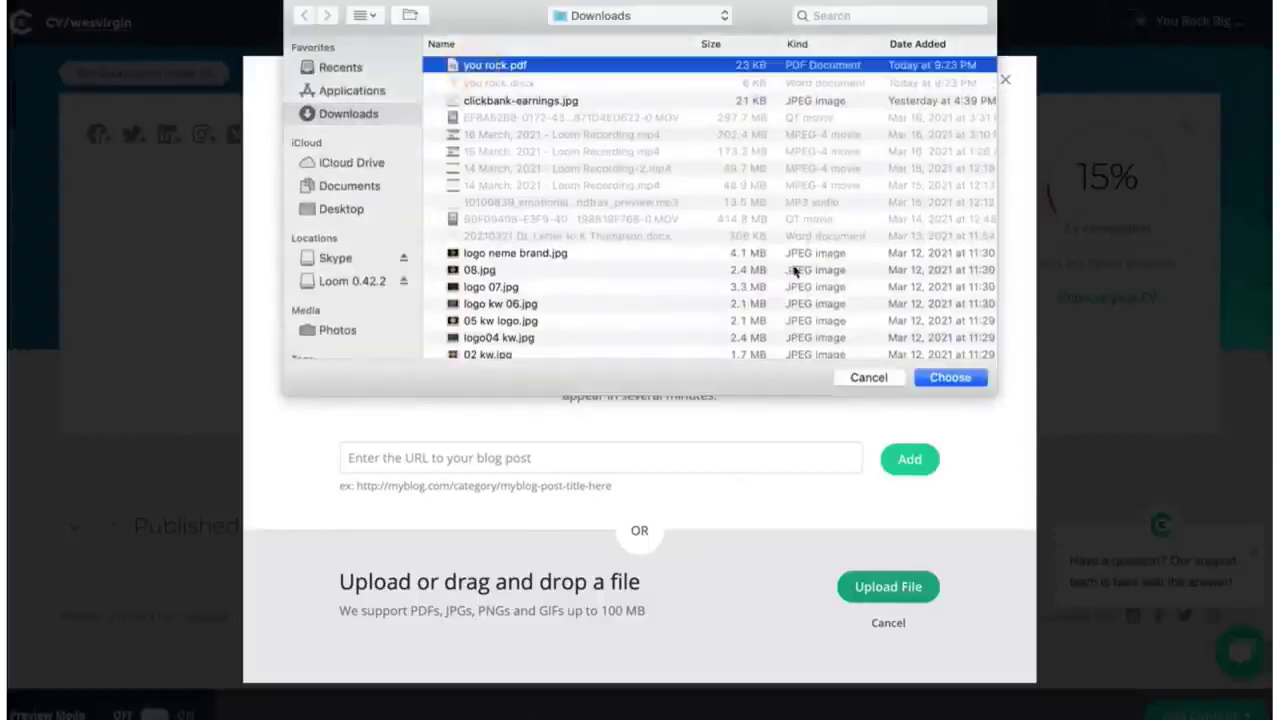
left_click(950, 377)
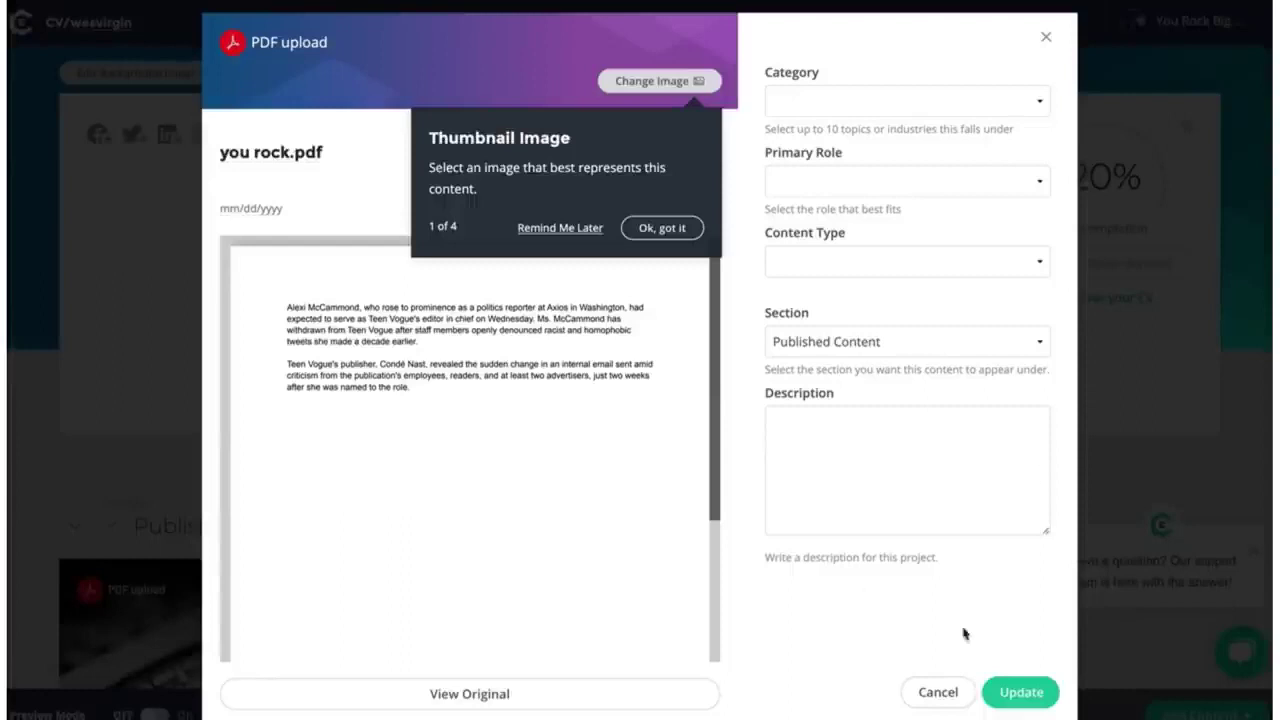
Step: Dismiss the thumbnail and title tips, and examine the Category, Primary Role and Content Type fields of the uploaded PDF
left_click(664, 229)
left_click(868, 104)
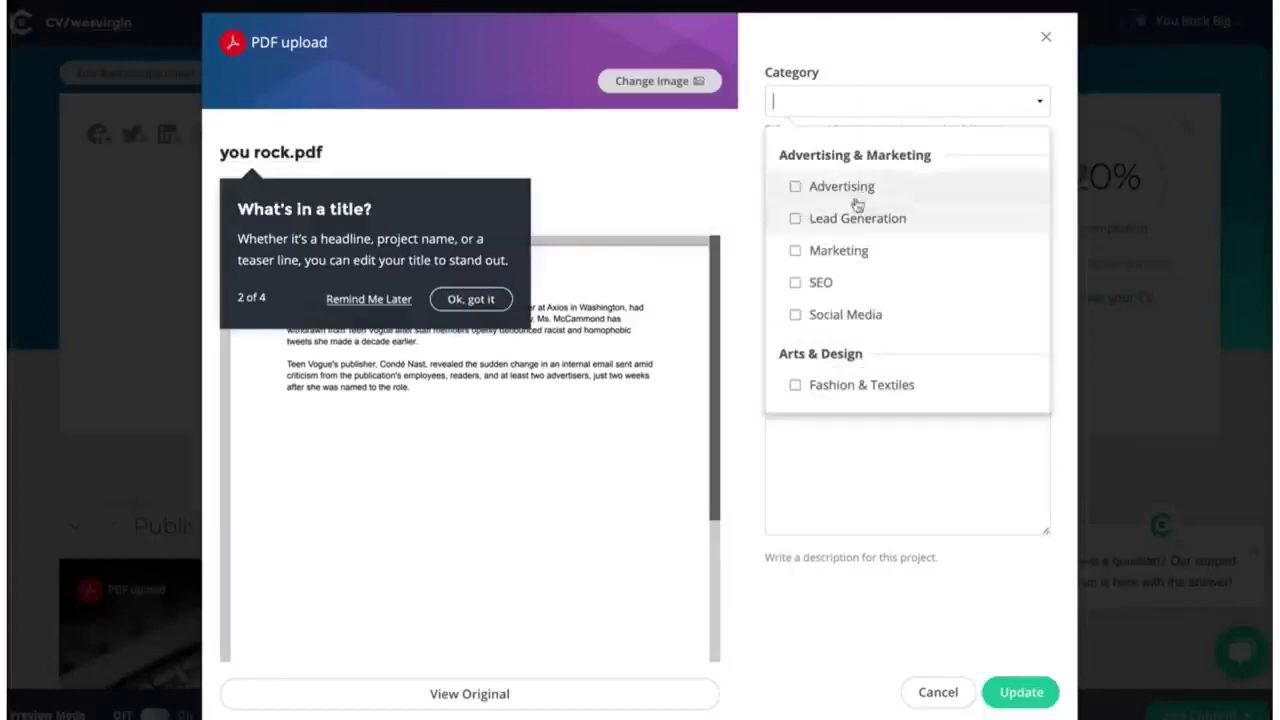
scroll(886, 351, "down", 1)
scroll(886, 352, "down", 4)
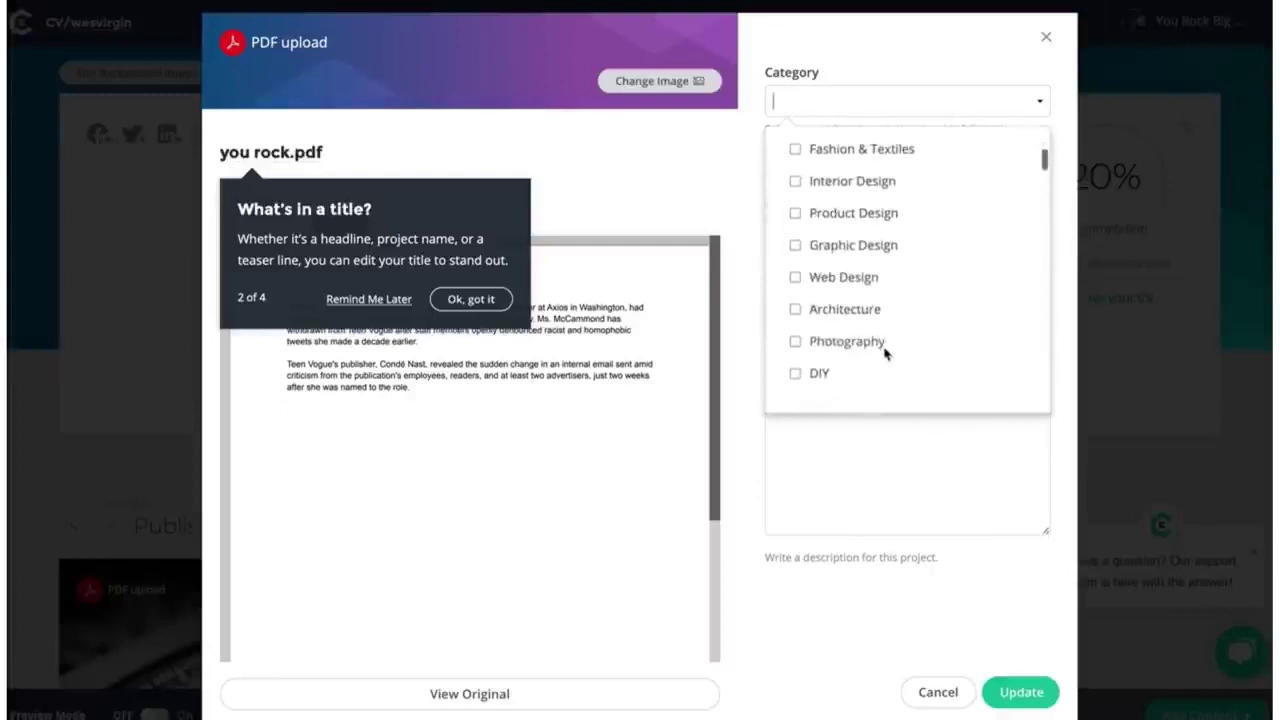
left_click(368, 299)
left_click(845, 180)
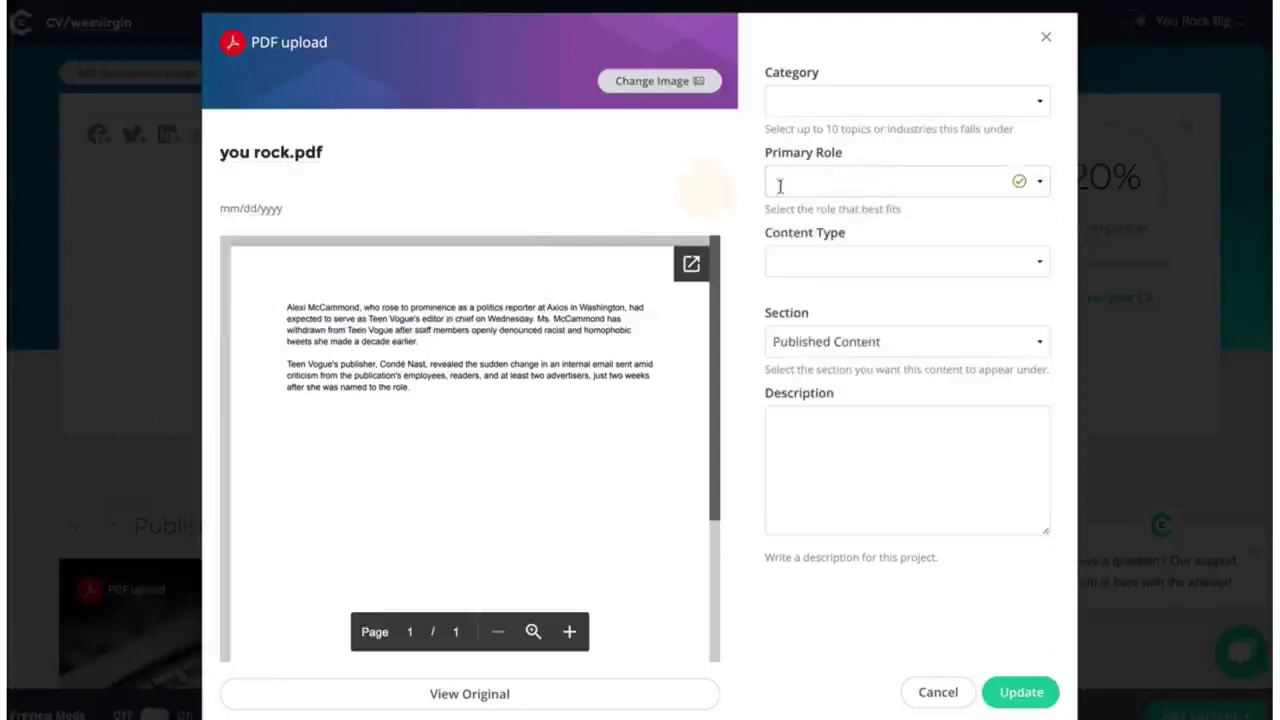
left_click(848, 261)
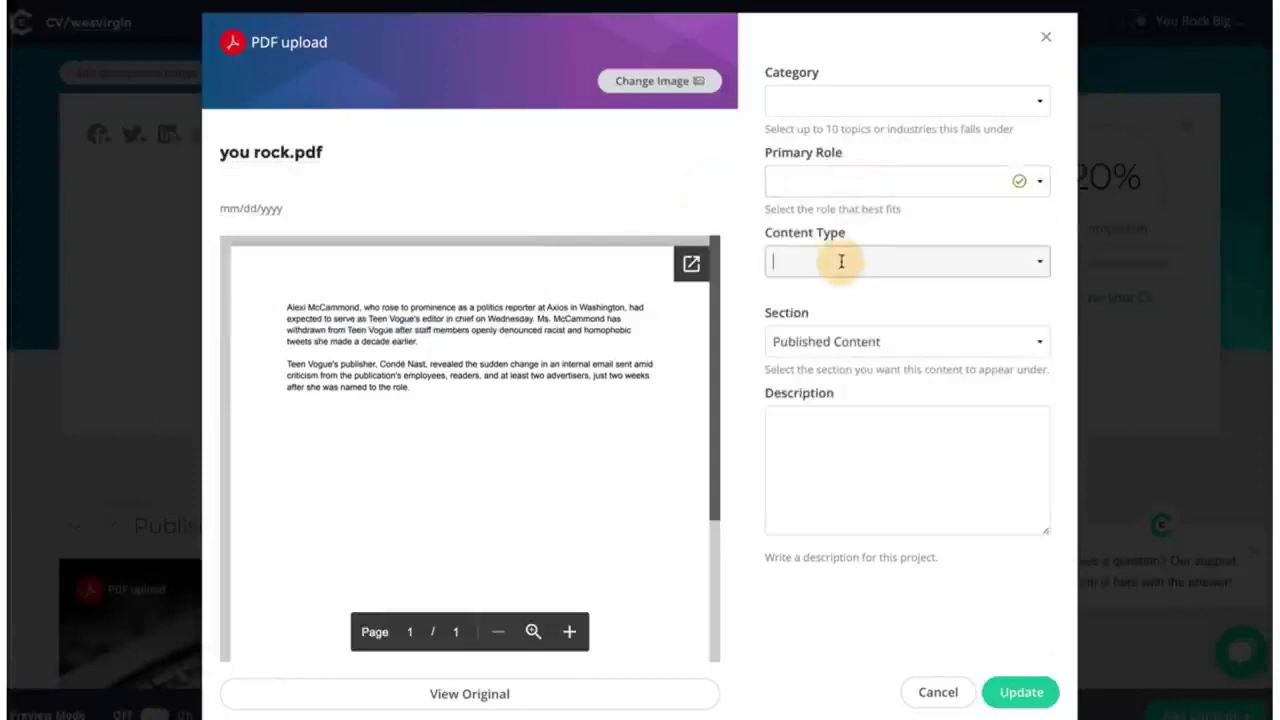
left_click(710, 195)
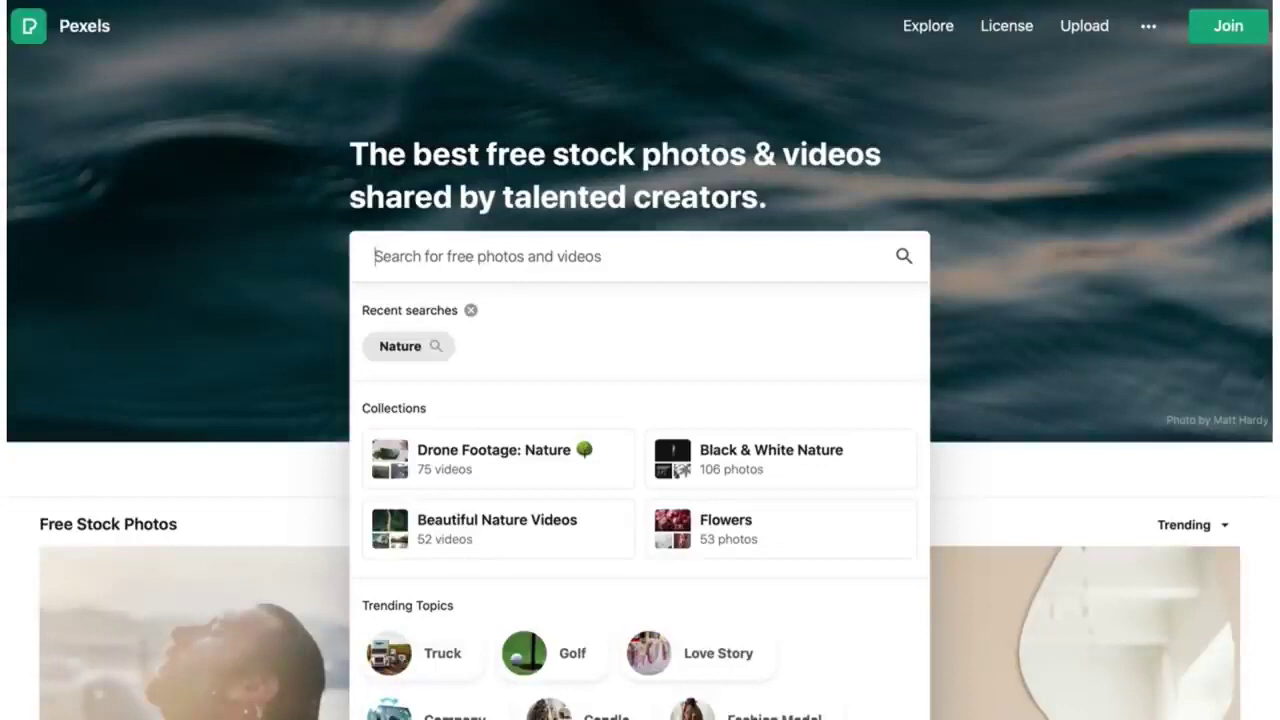
Step: Switch to Pexels, go to its Discover Photos page, and open the Women's History Month collection
scroll(926, 217, "down", 5)
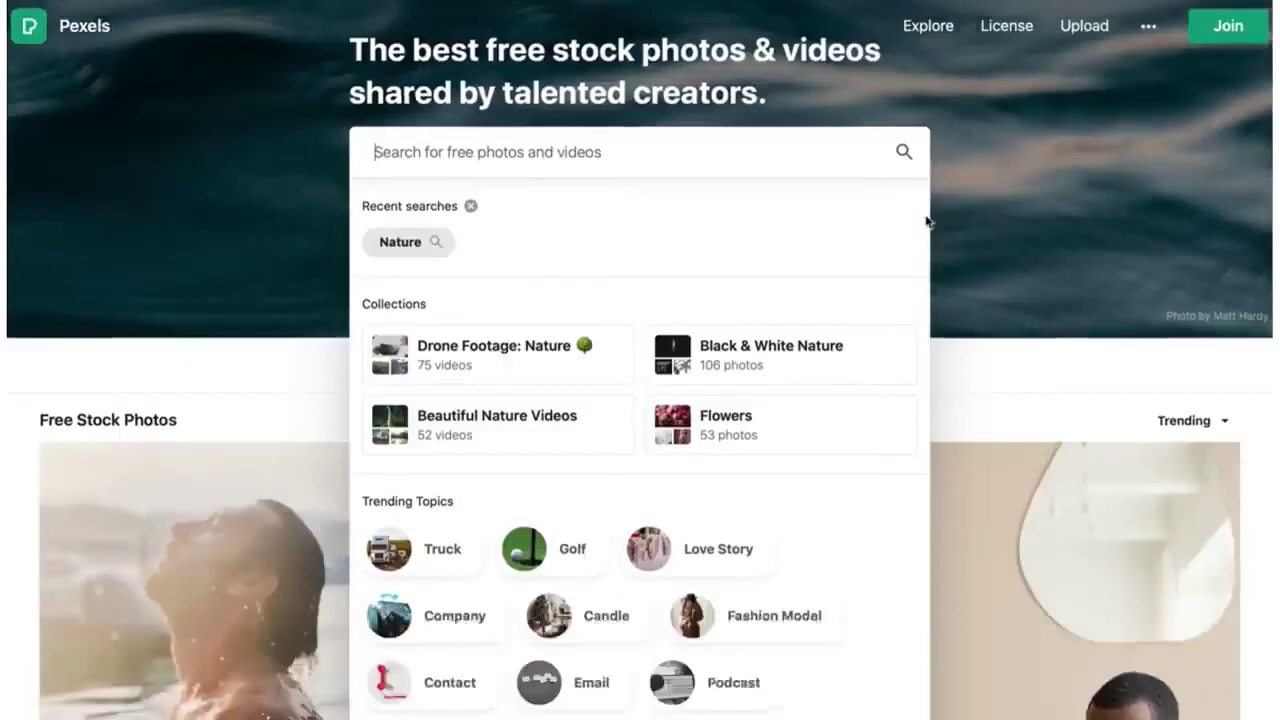
scroll(931, 273, "up", 5)
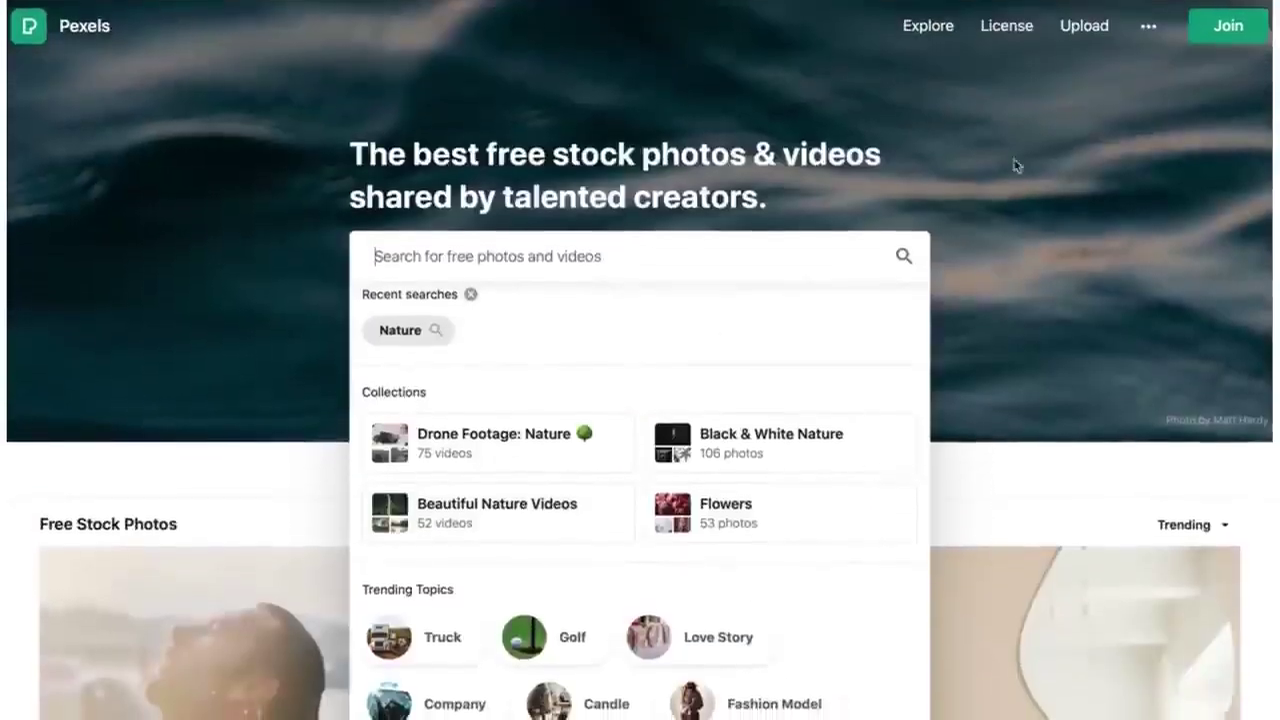
mouse_move(929, 30)
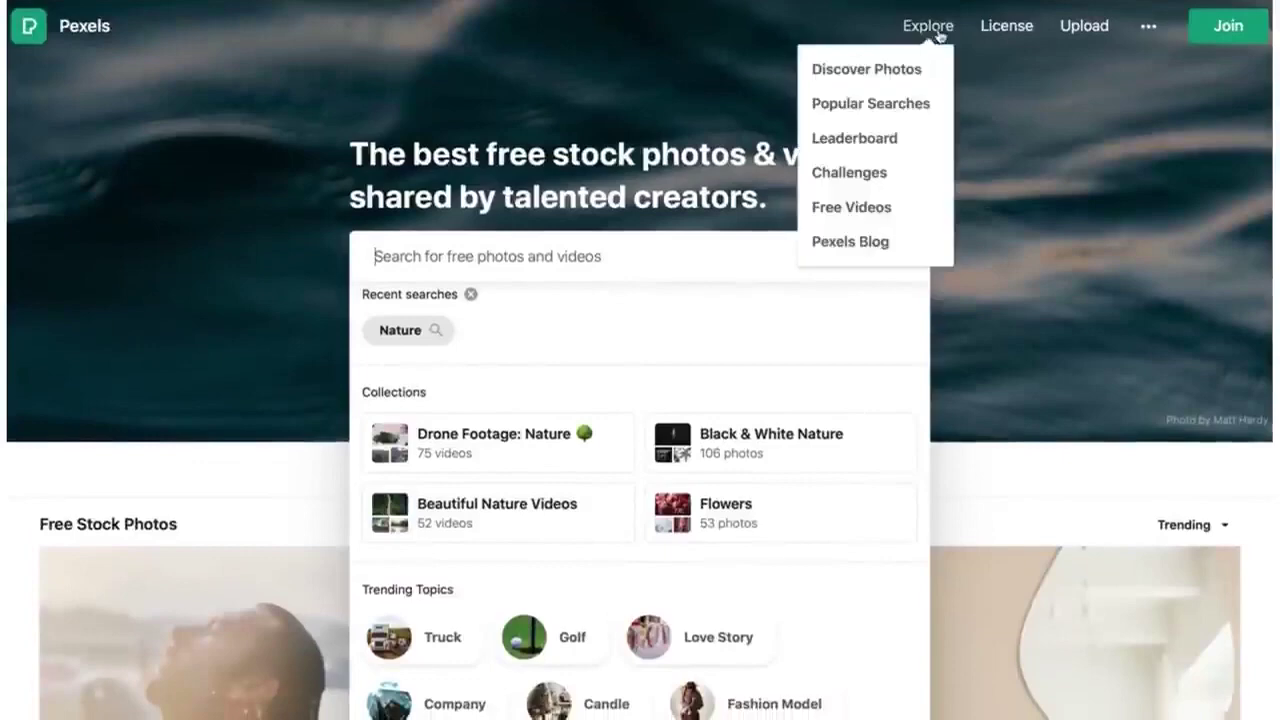
left_click(893, 85)
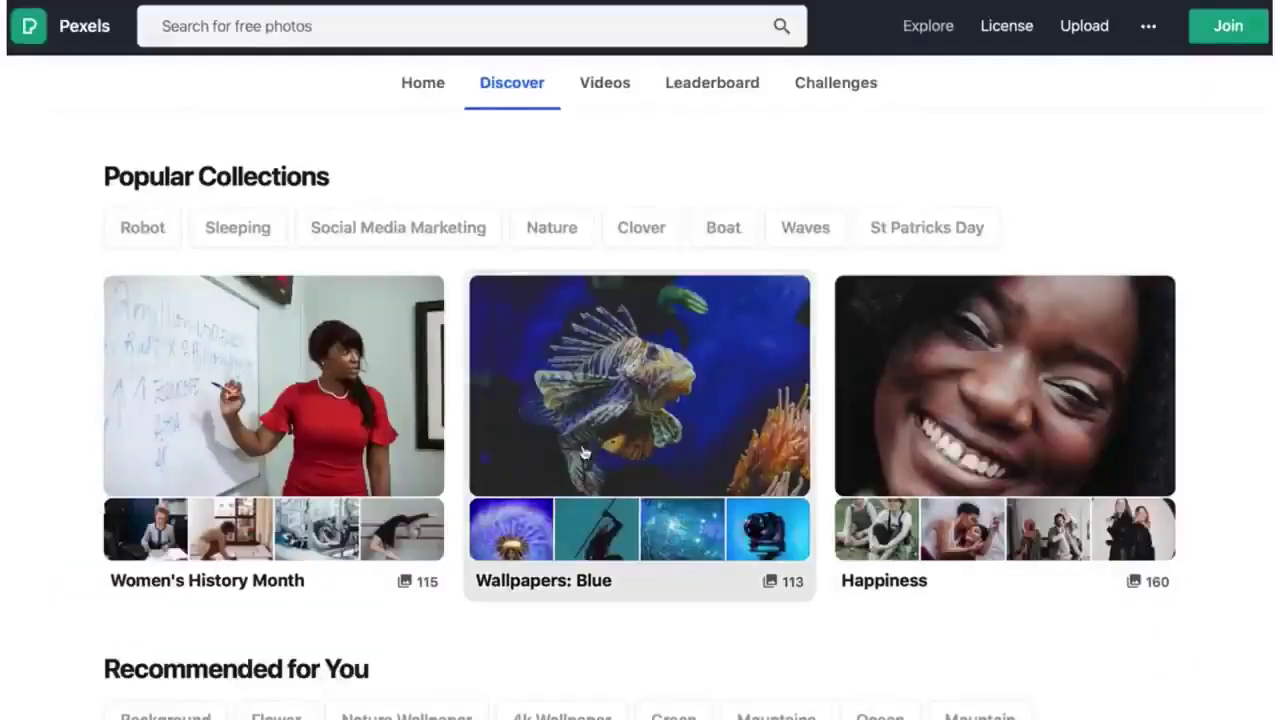
left_click(298, 412)
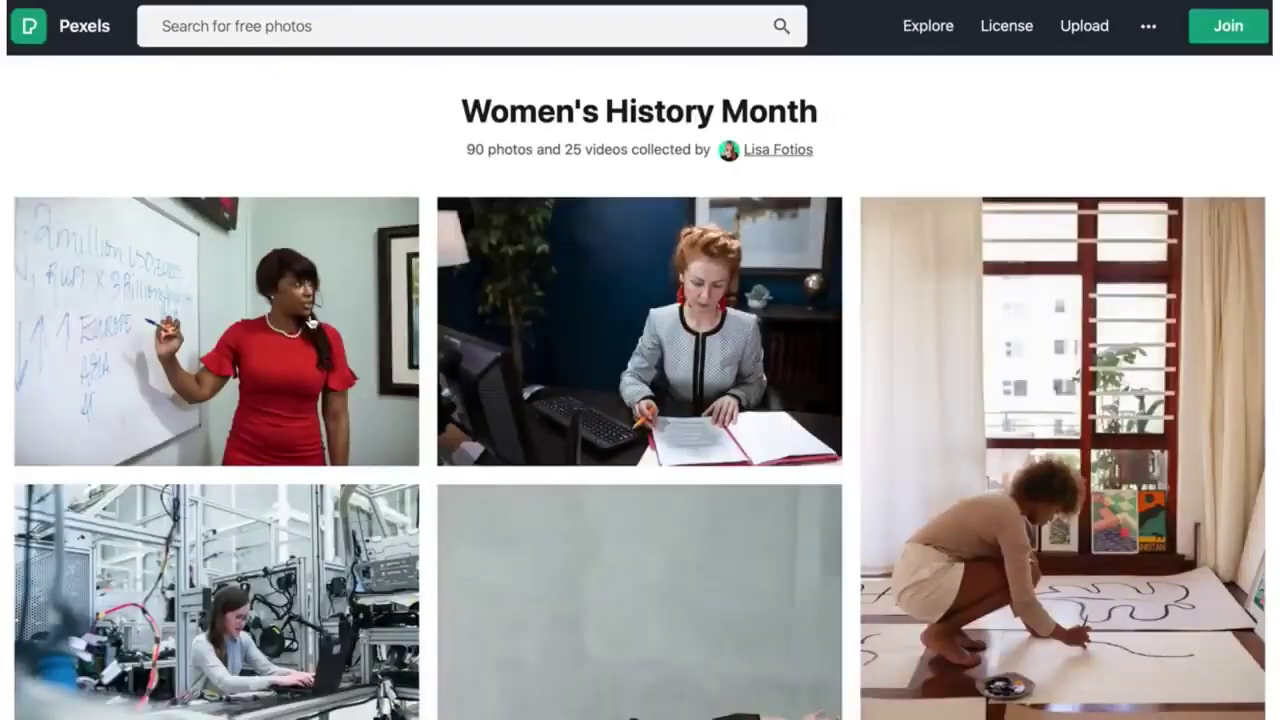
Step: Download the free photo of the woman in a red dress at the whiteboard and dismiss the thank-you dialog
mouse_move(314, 333)
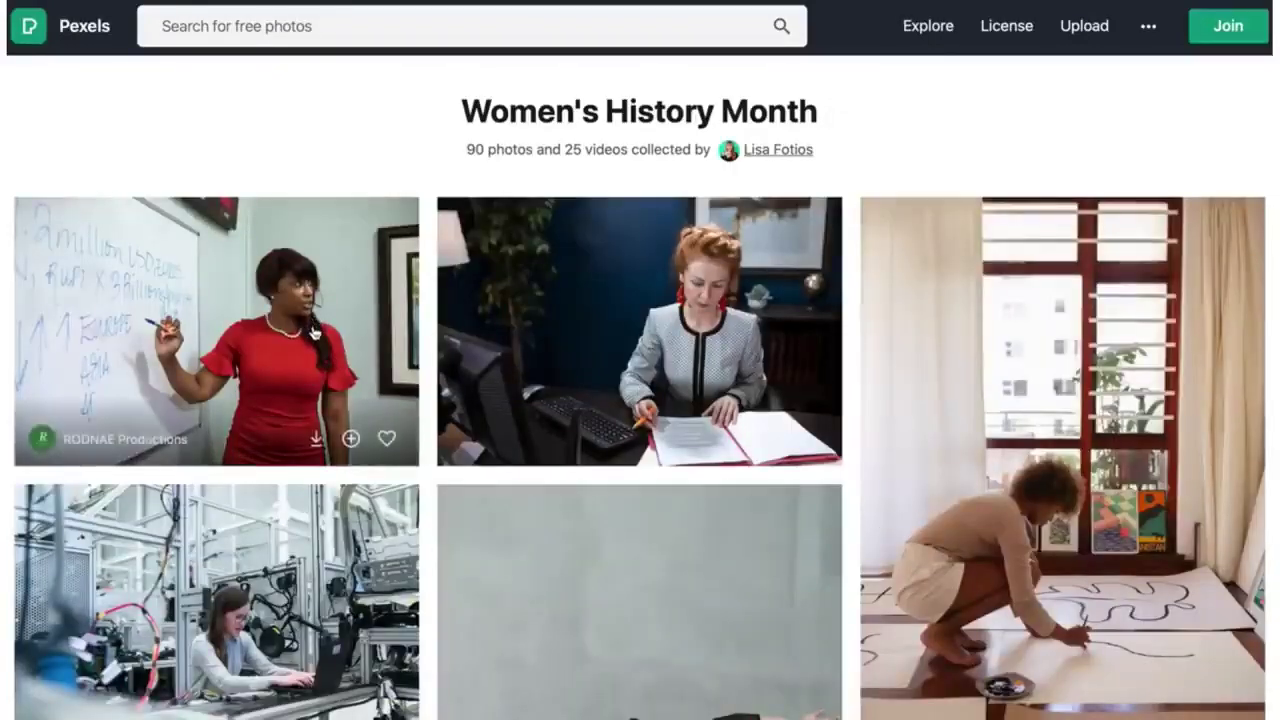
left_click(316, 438)
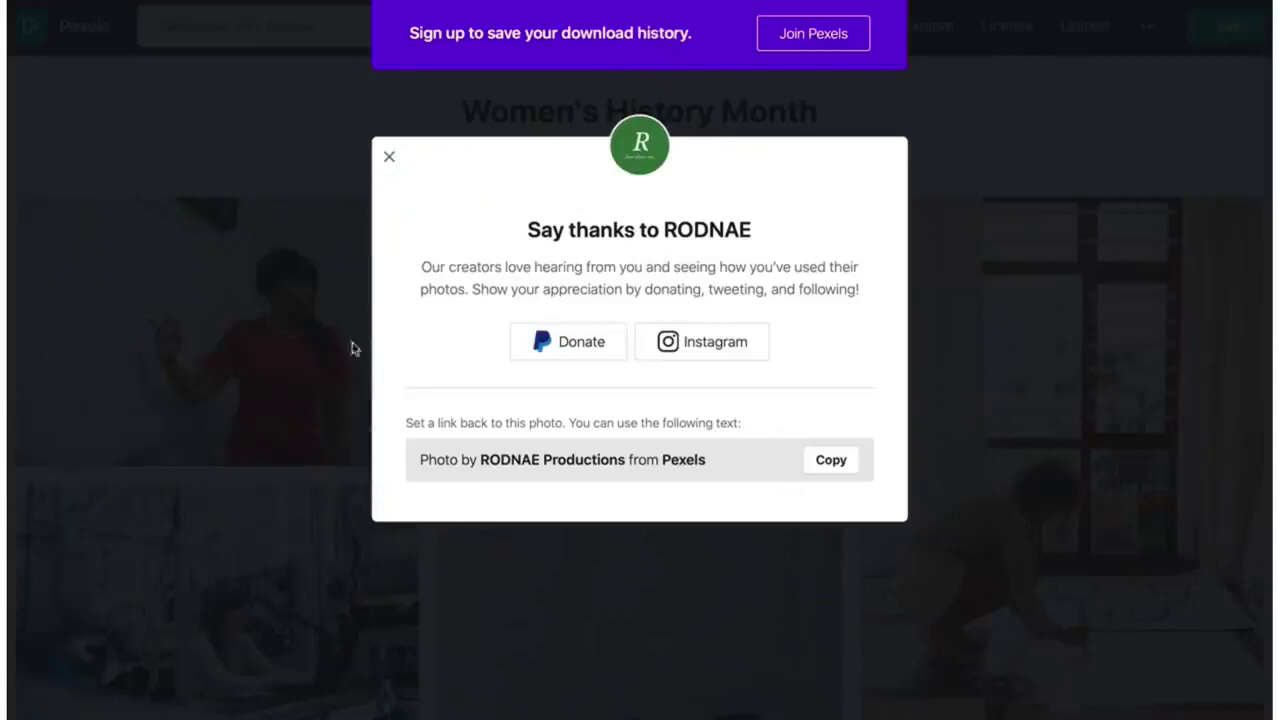
left_click(300, 279)
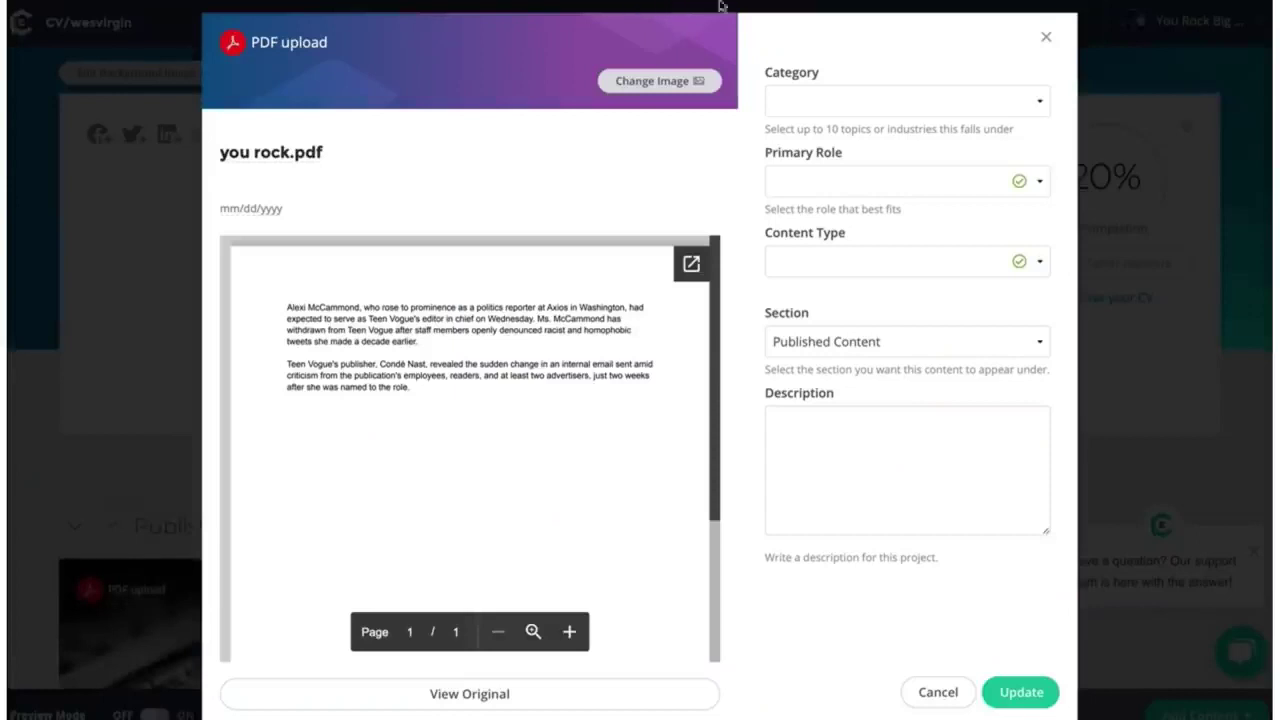
Step: Change the thumbnail of "you rock.pdf" to pexels-rodnae-productions-6172586.jpg from Downloads, update the content piece, and view it under Published Content
left_click(652, 84)
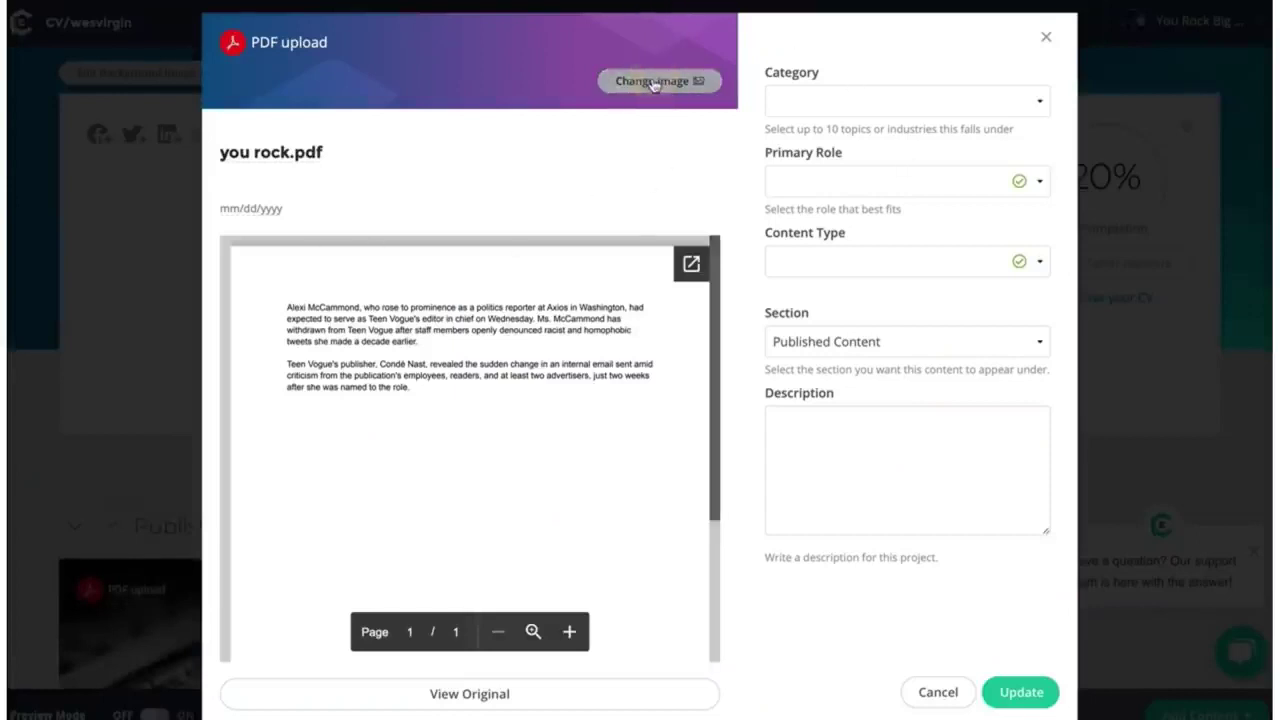
left_click(612, 64)
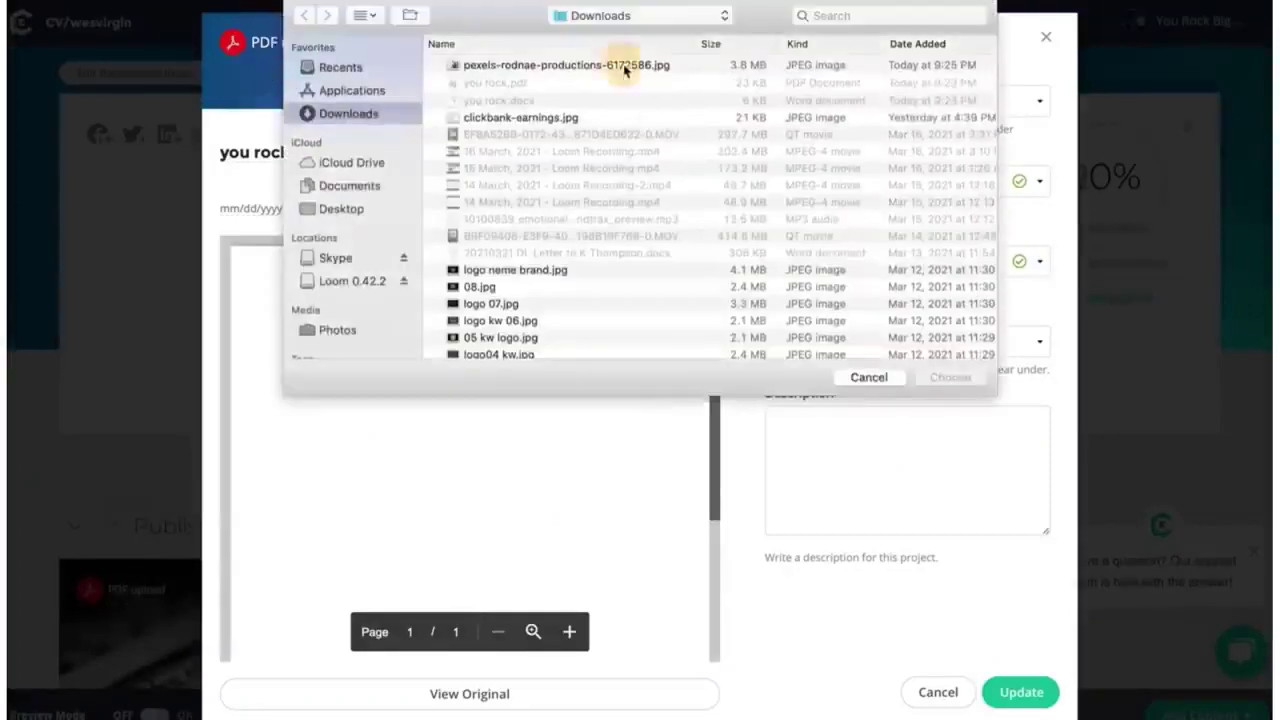
left_click(950, 377)
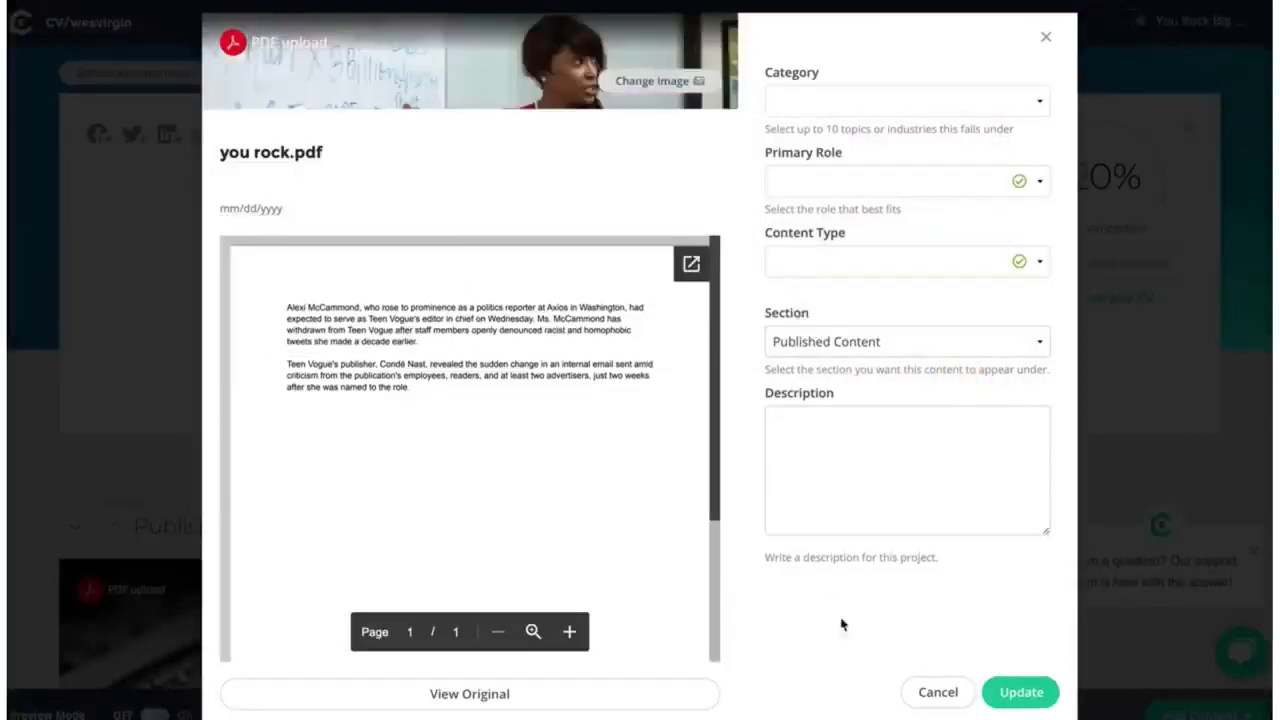
left_click(1020, 692)
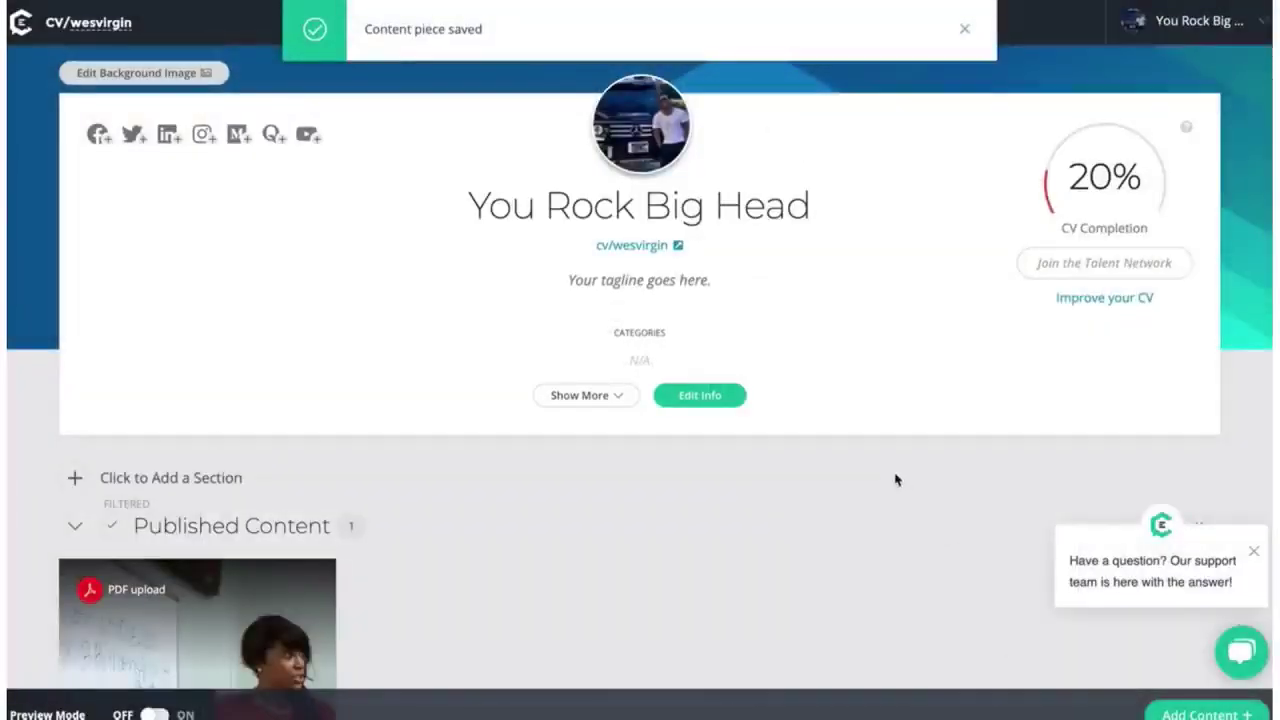
scroll(895, 482, "down", 2)
scroll(246, 494, "down", 2)
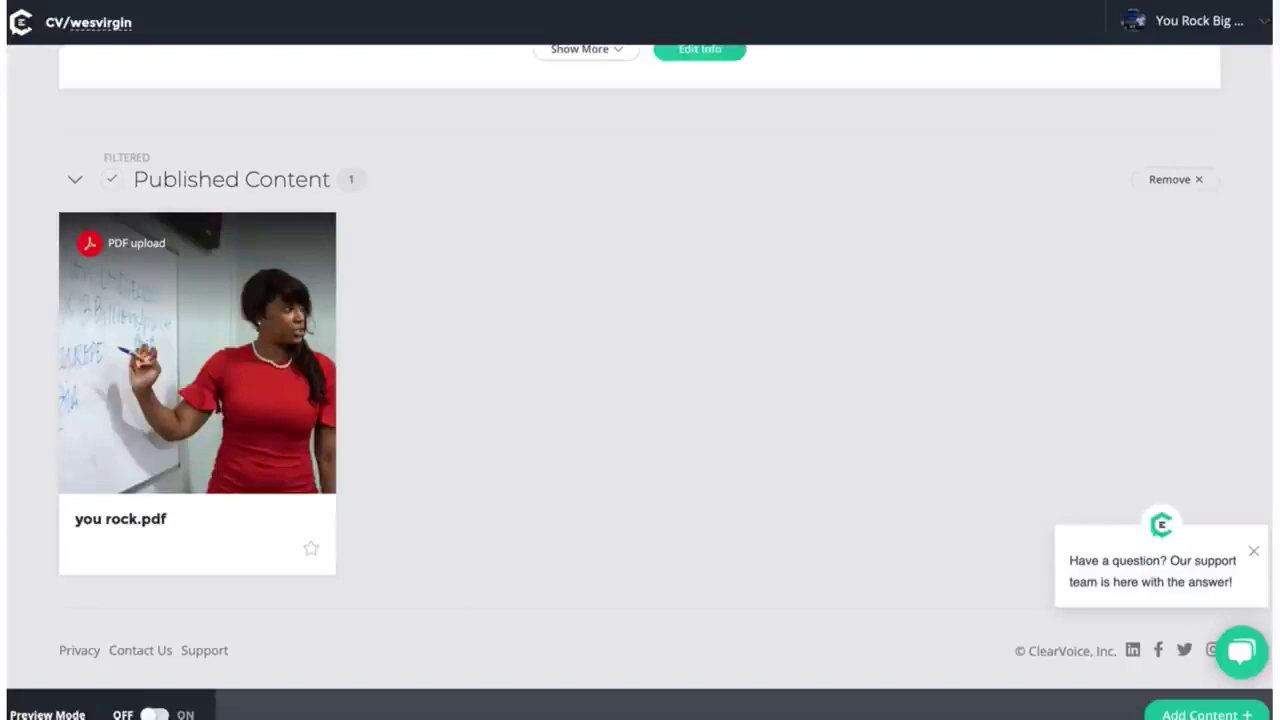
Step: Go to the website fatdiminisher.com from the ClearVoice CV page
key("super+l")
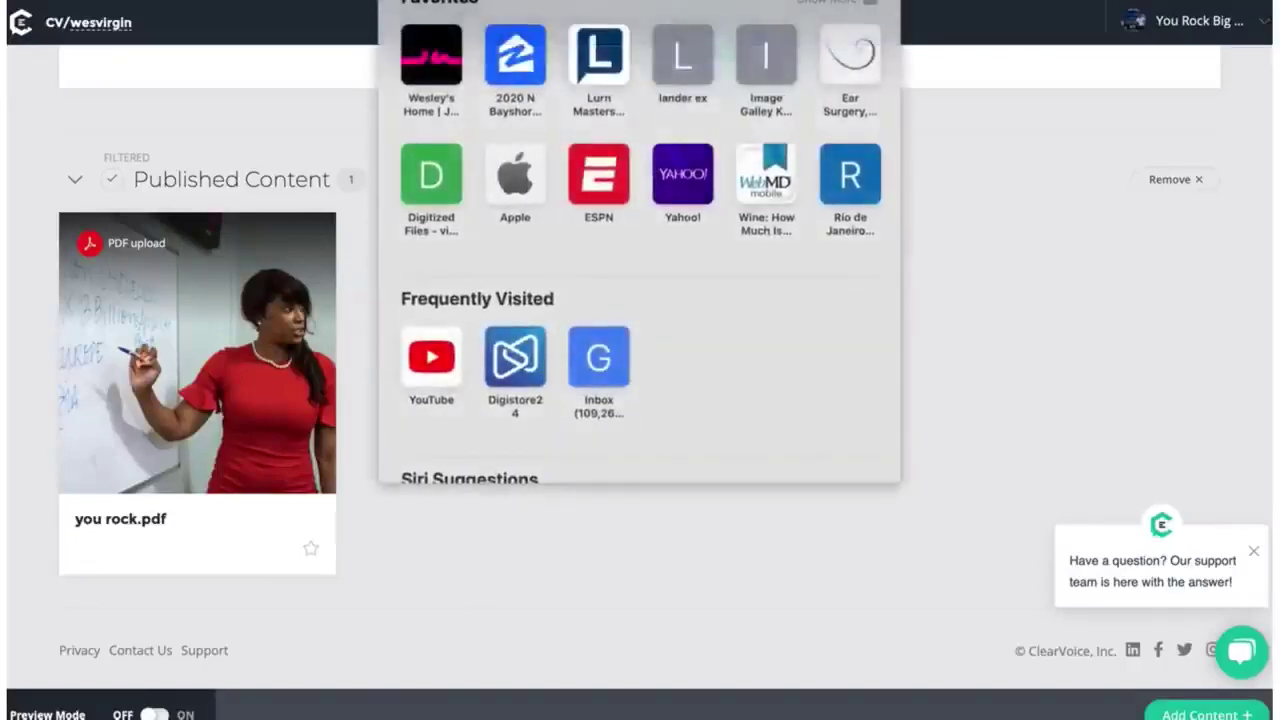
type("fatdim")
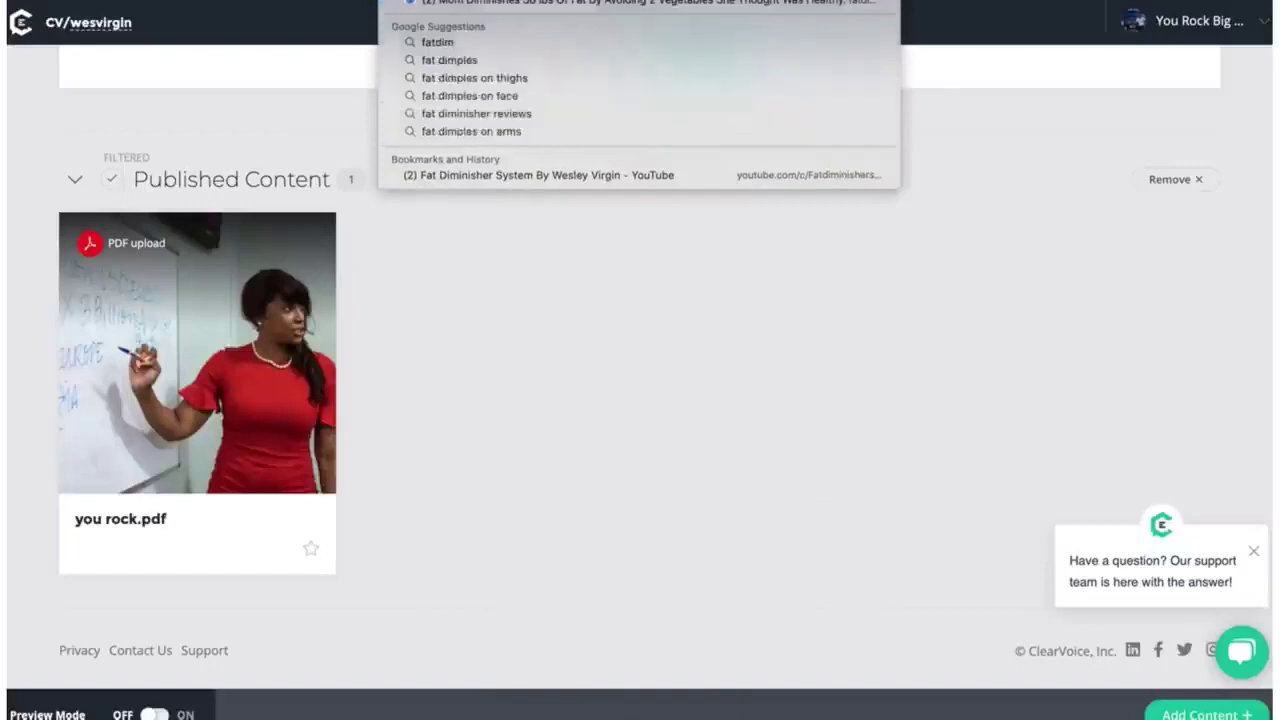
type("inis")
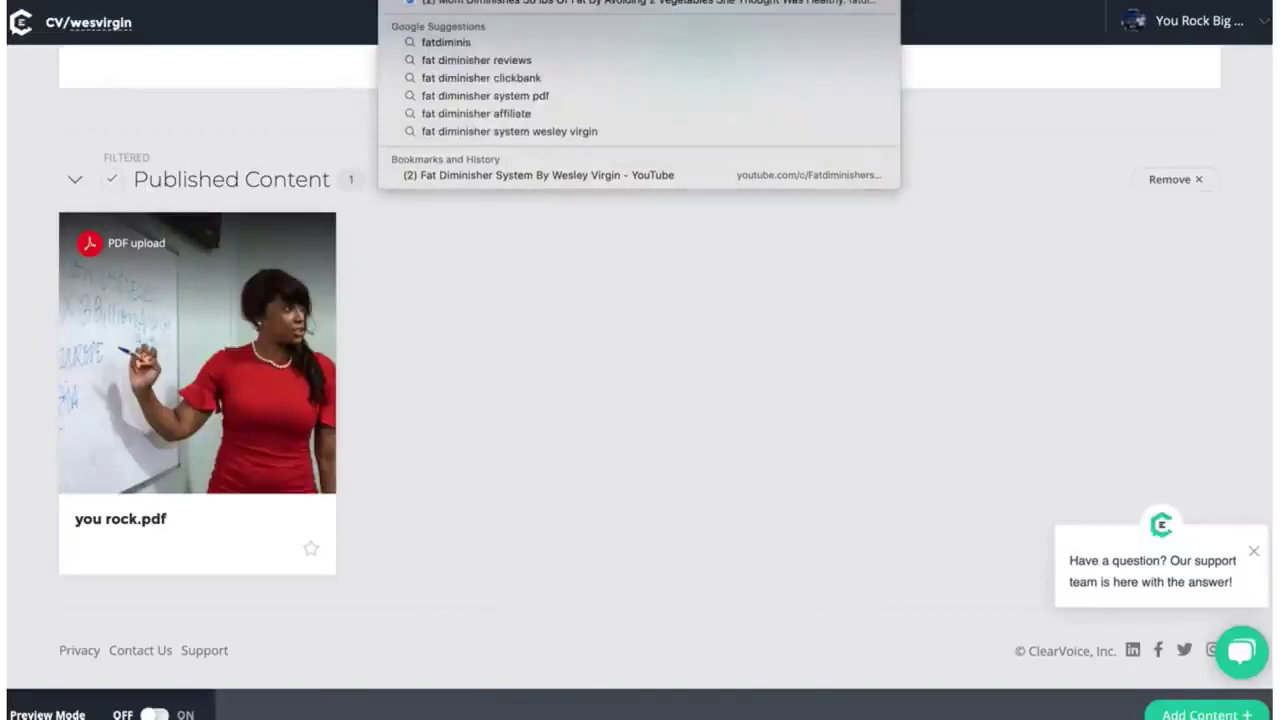
type("her.com")
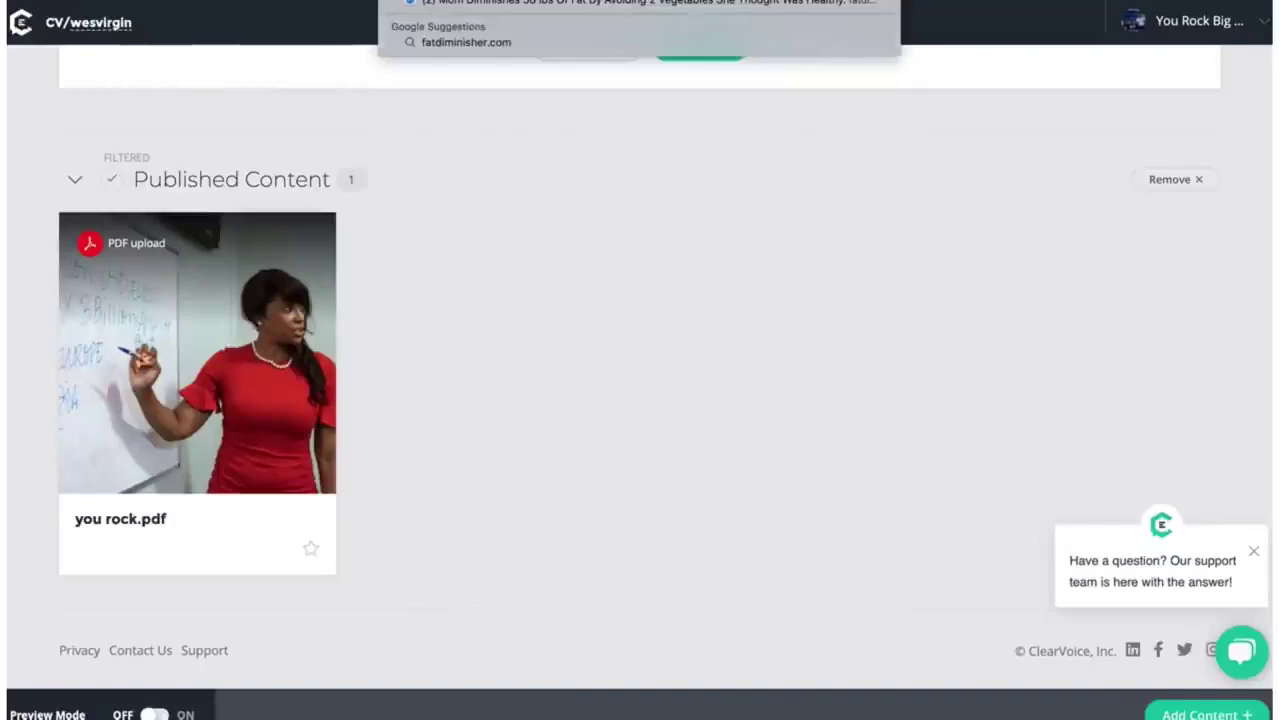
key("Return")
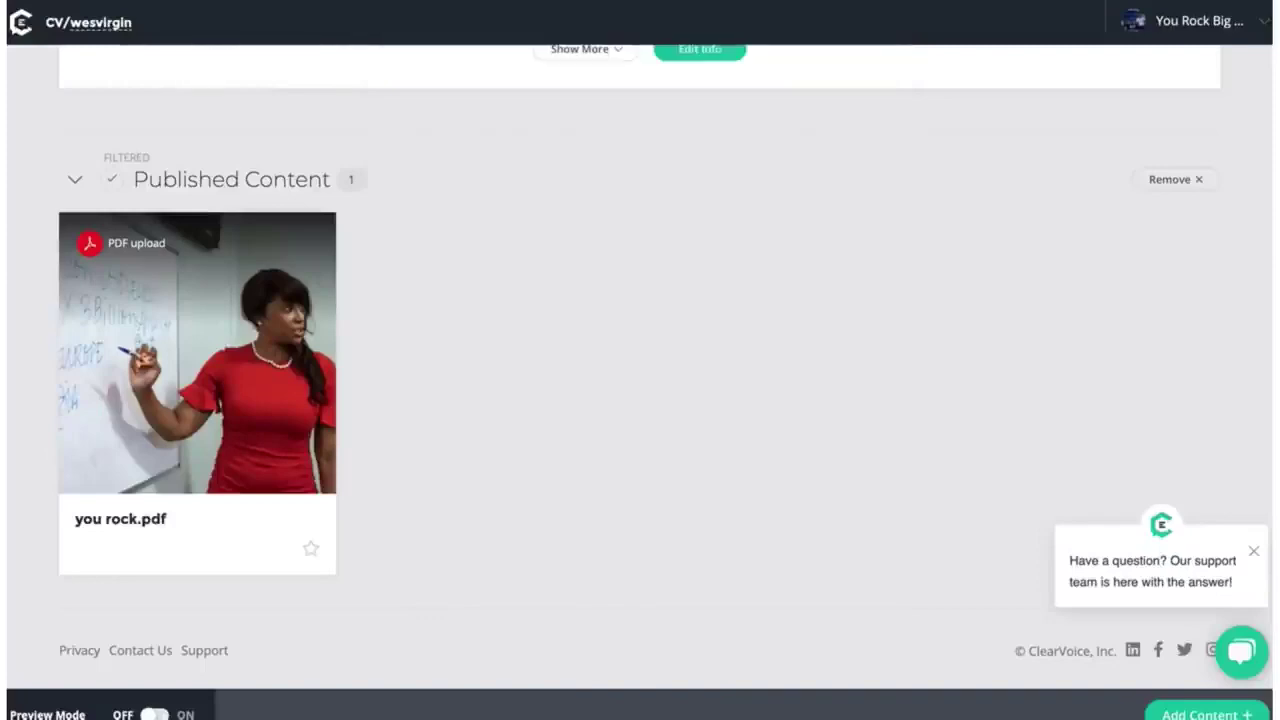